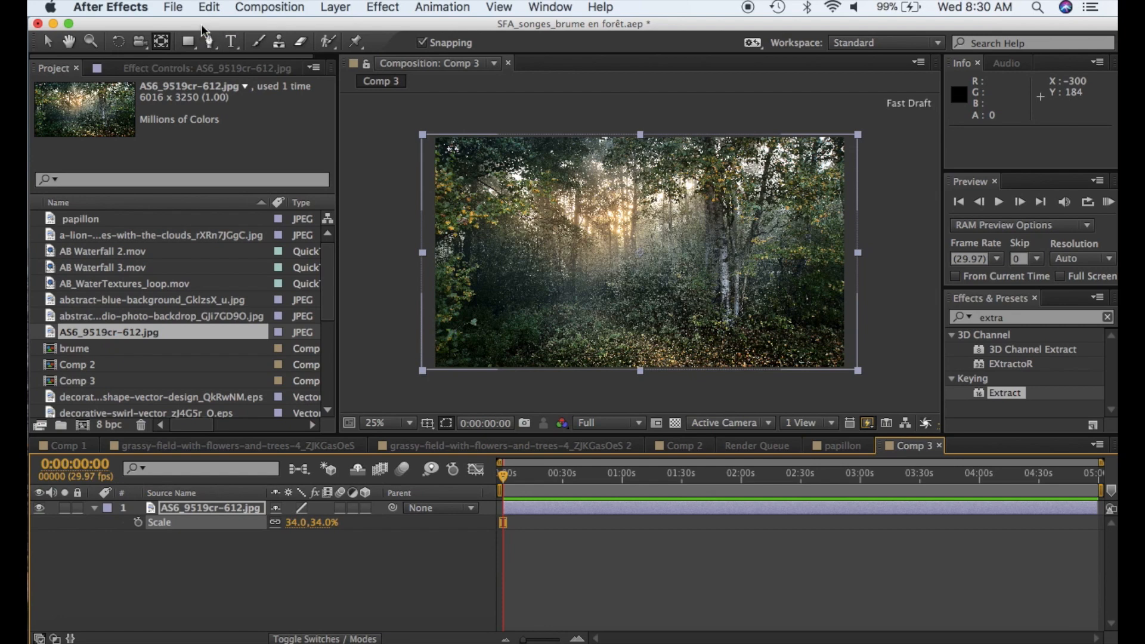
- Add the slow-motion blazing flames clip above the forest image in Comp 3 and preview it up to frame 0:00:04:22
scroll(65, 345, down, 5)
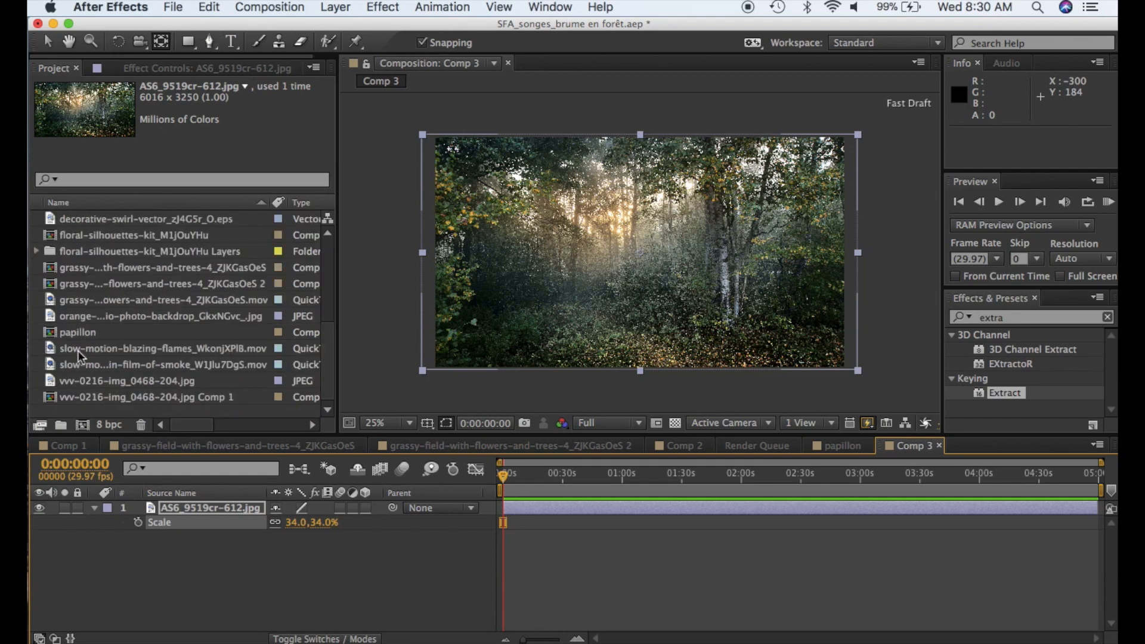
click(111, 347)
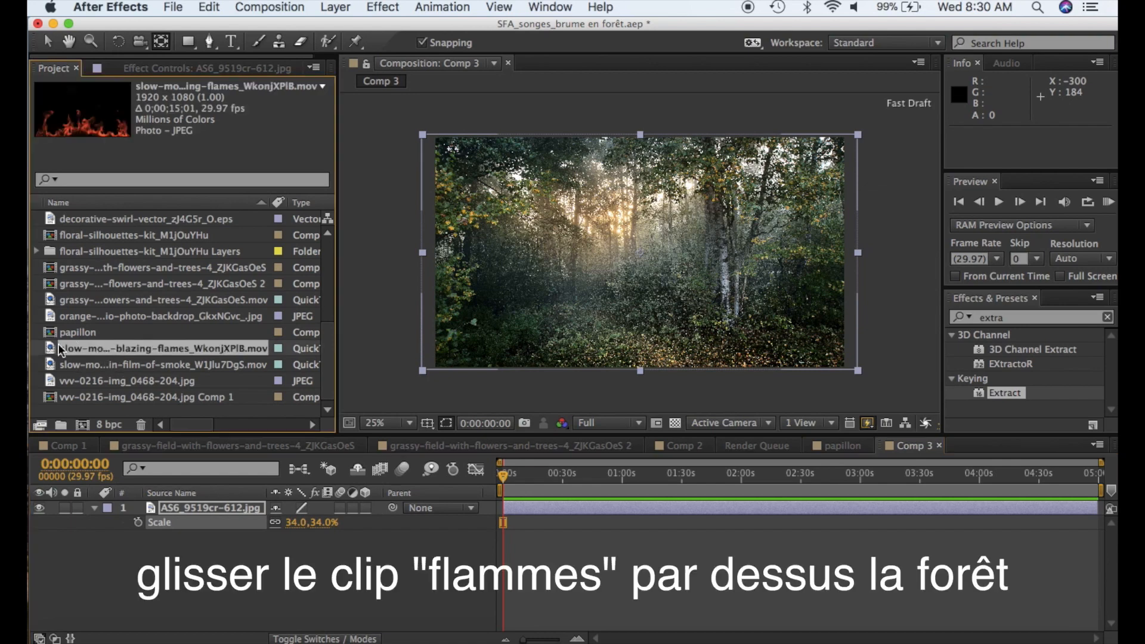
drag(50, 351, 210, 509)
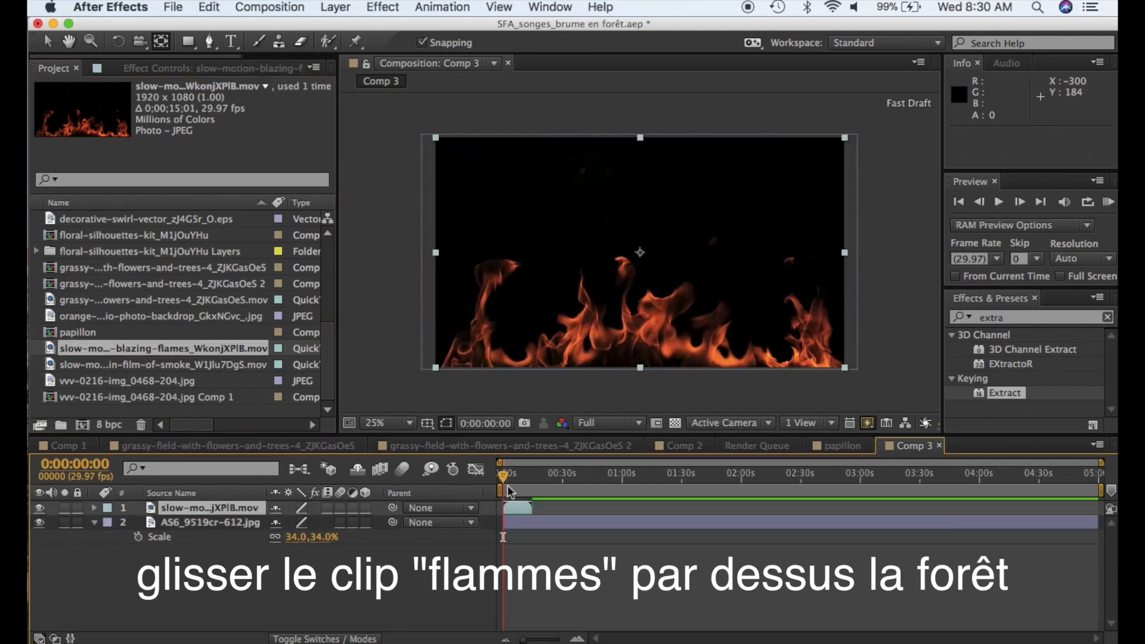
drag(506, 478, 519, 480)
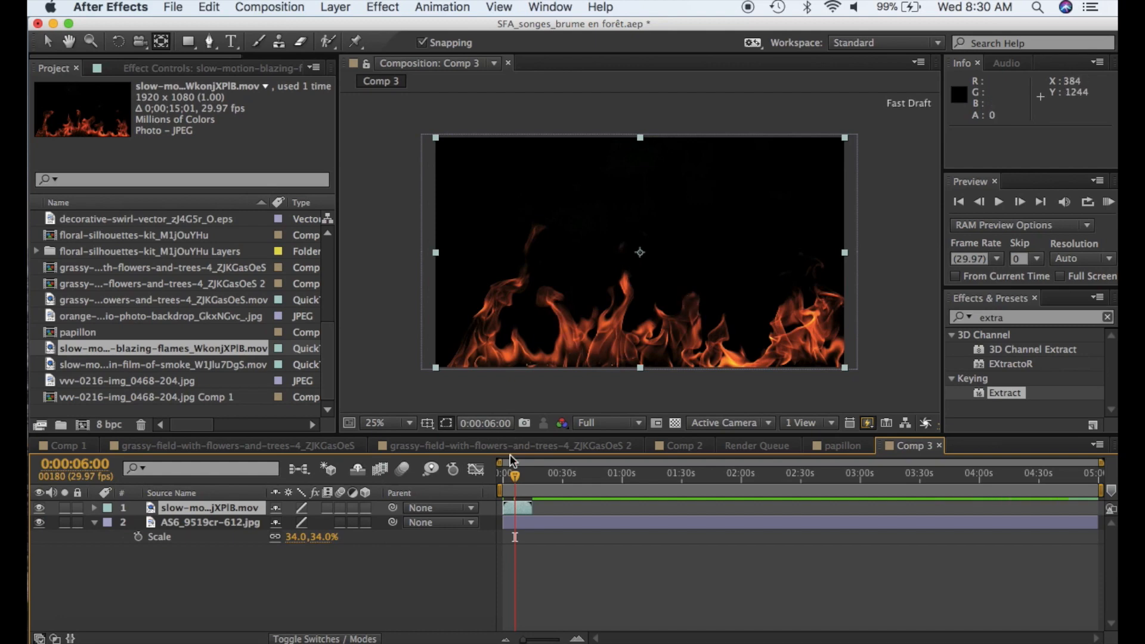
drag(520, 477, 514, 480)
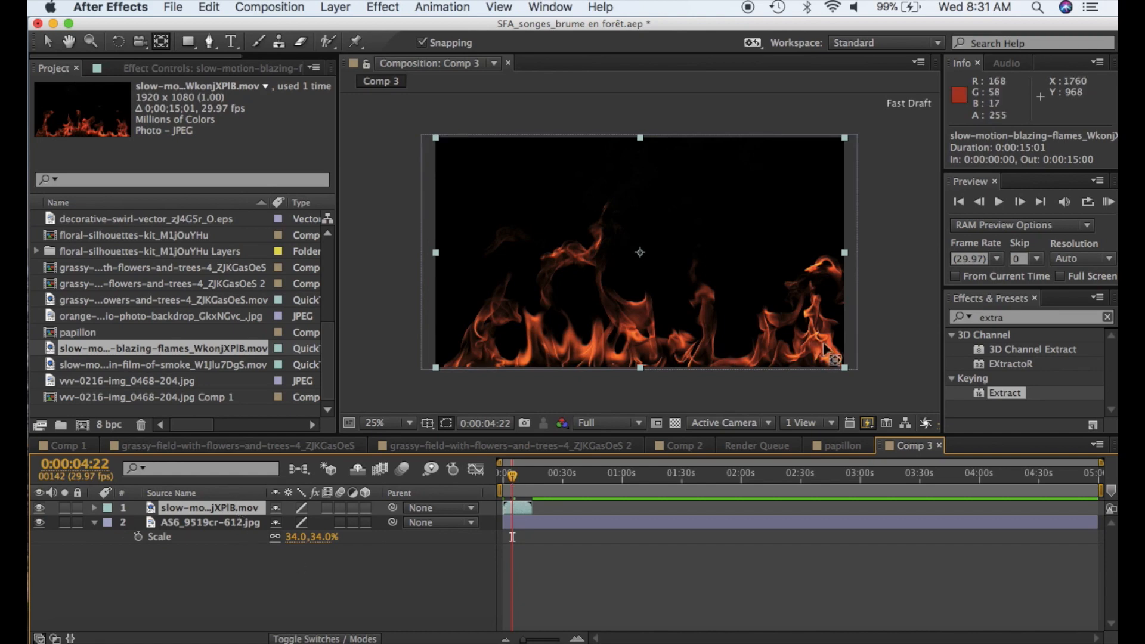
- Find the Shift Channels effect and apply it to the flames clip
click(1021, 311)
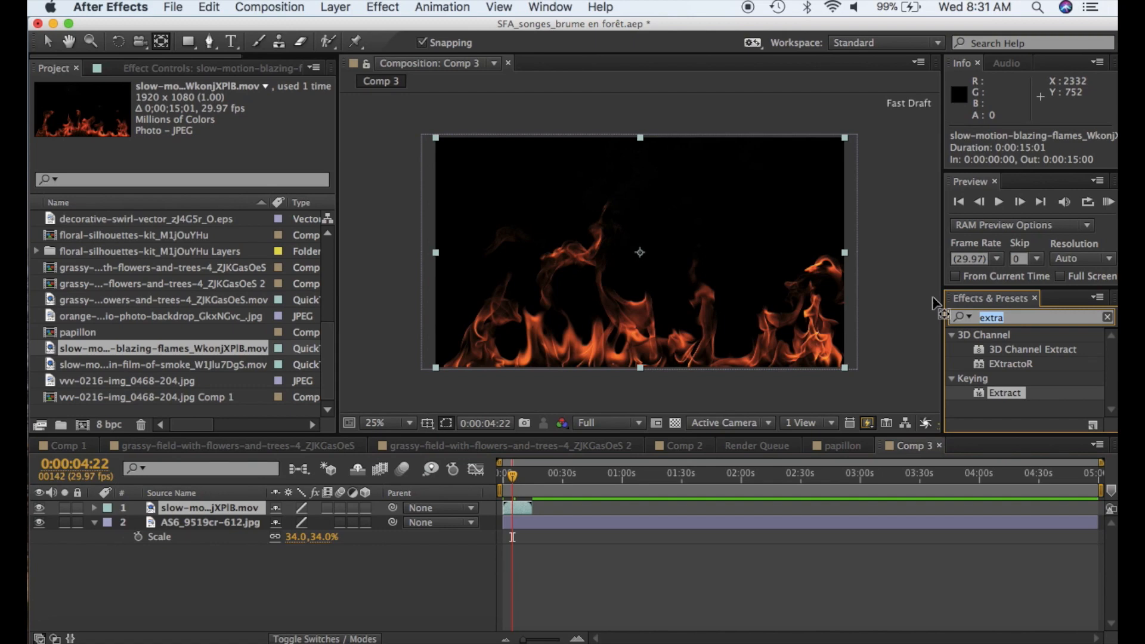
text(shift)
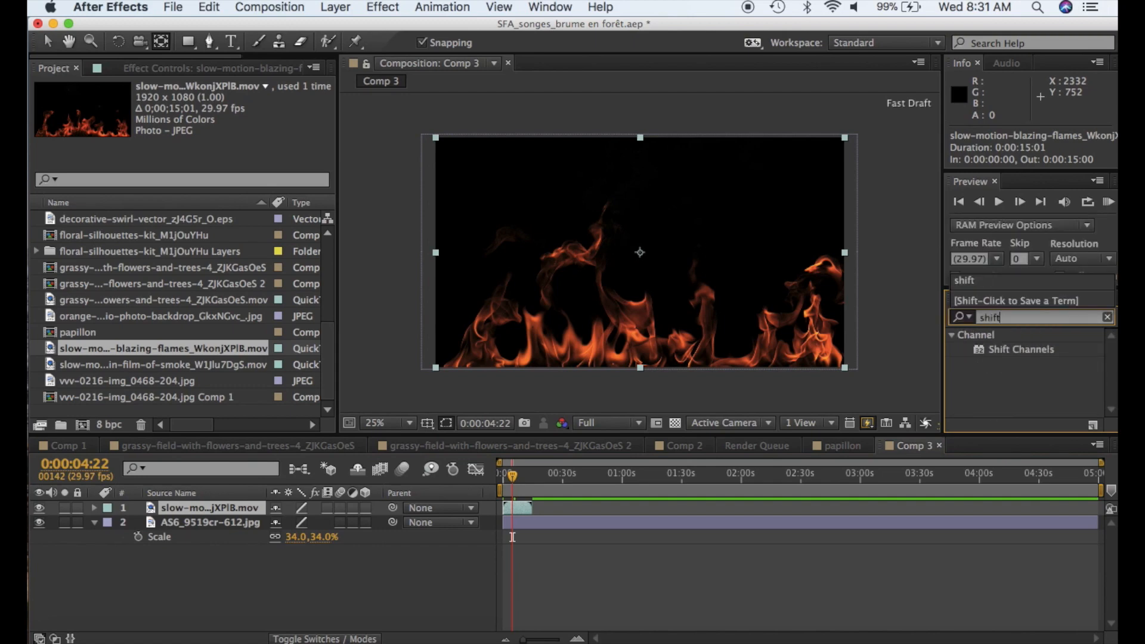
click(980, 349)
click(980, 349)
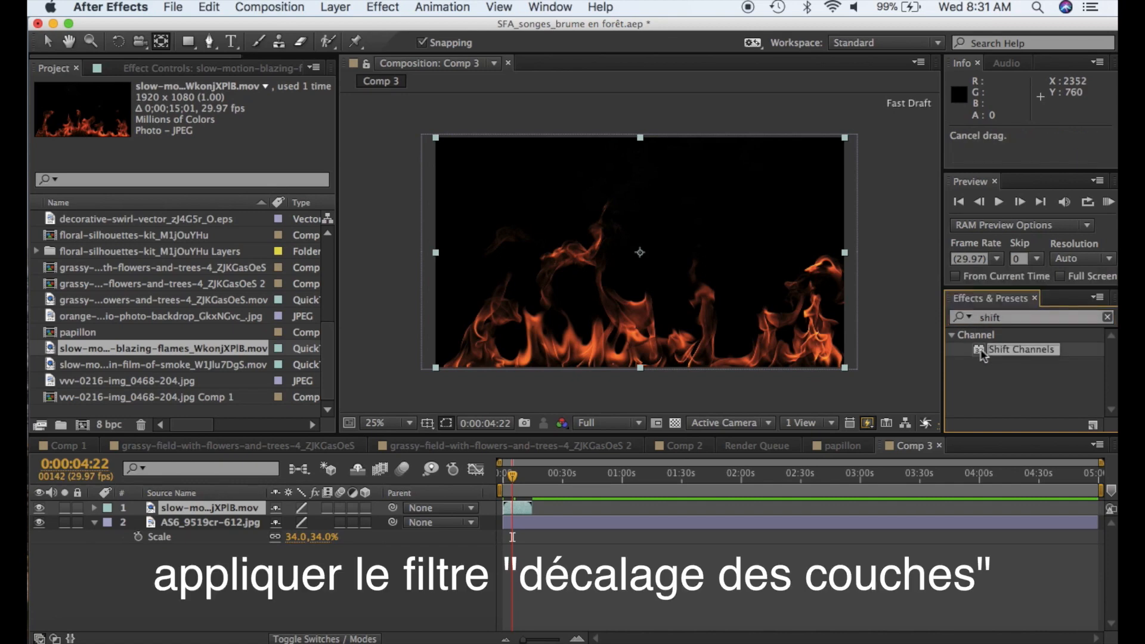
drag(980, 348, 722, 248)
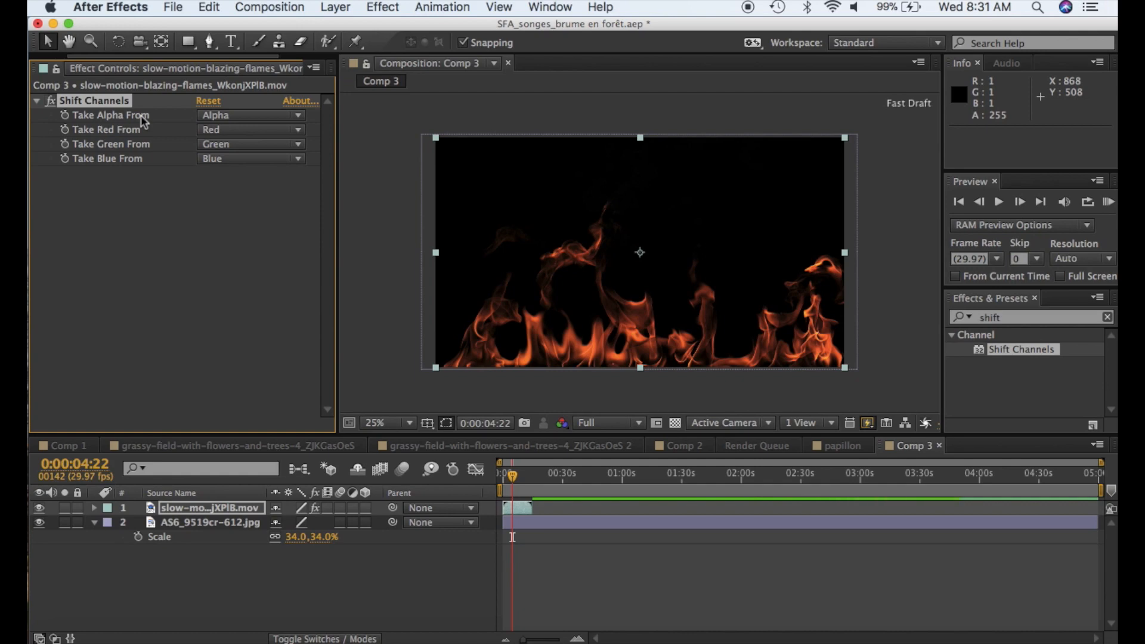
click(228, 118)
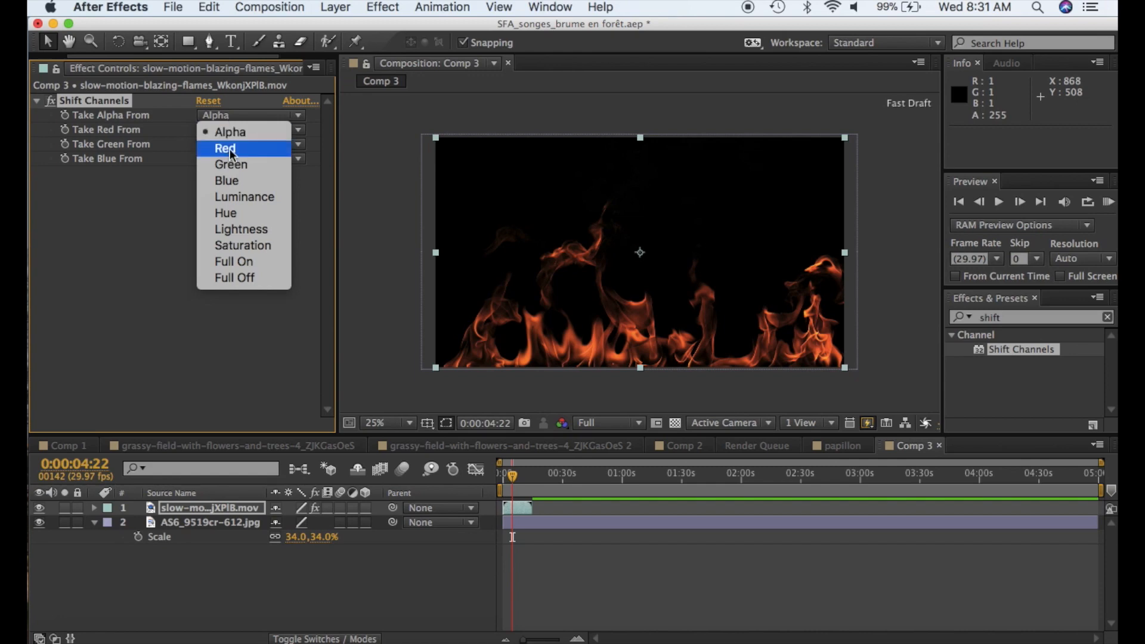
click(160, 191)
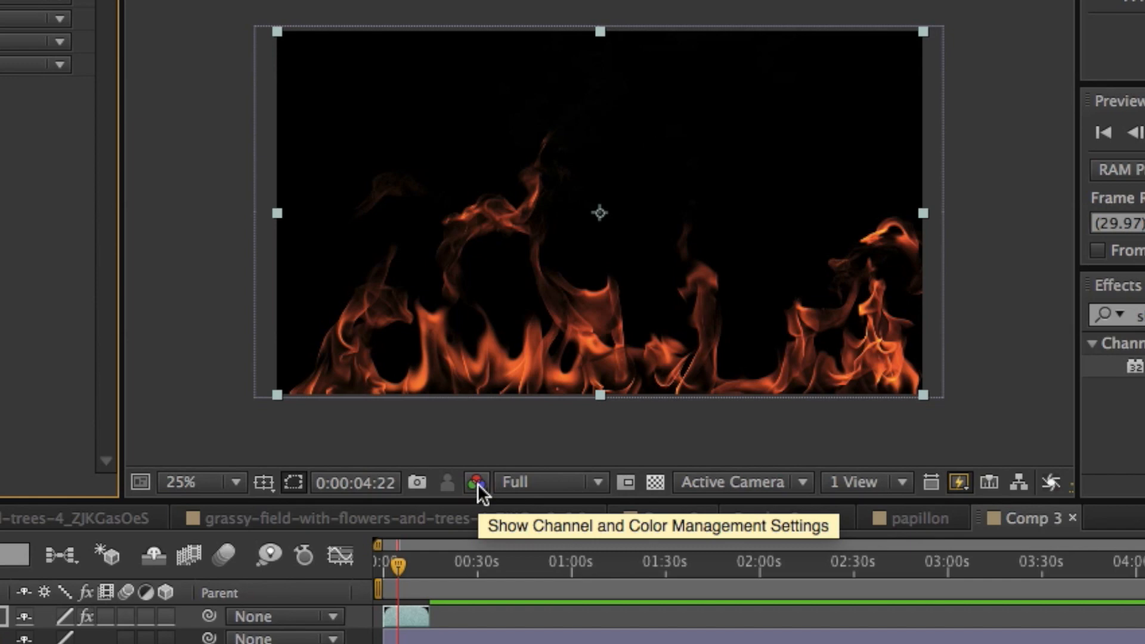
- Examine the flames in the red, green and blue channels separately, compare the red one again, and return to the RGB view
click(477, 482)
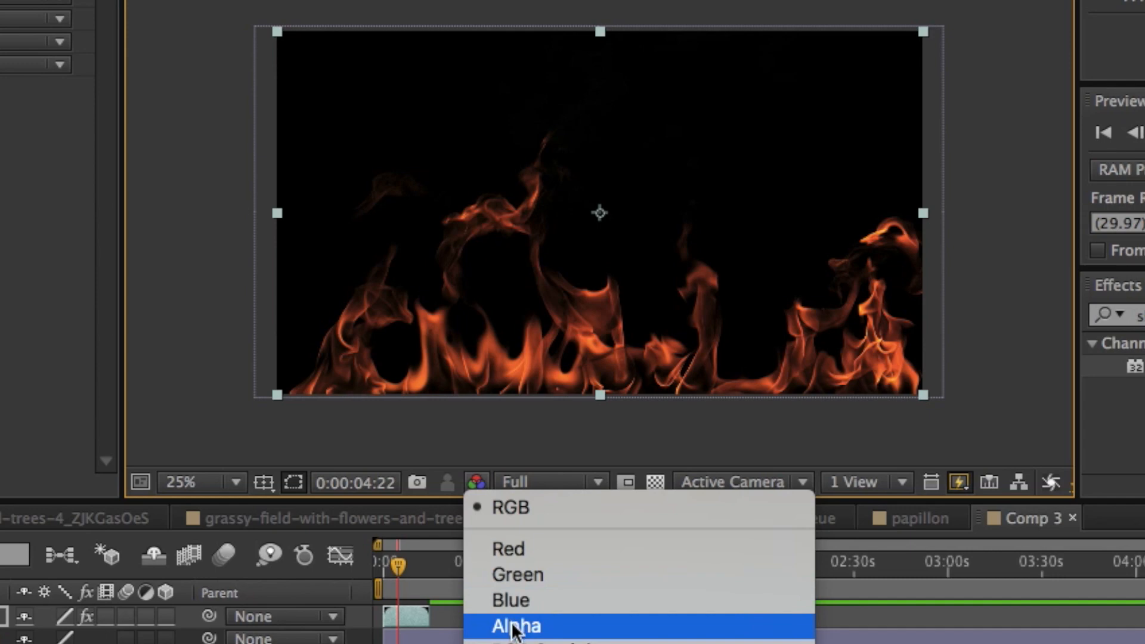
click(507, 550)
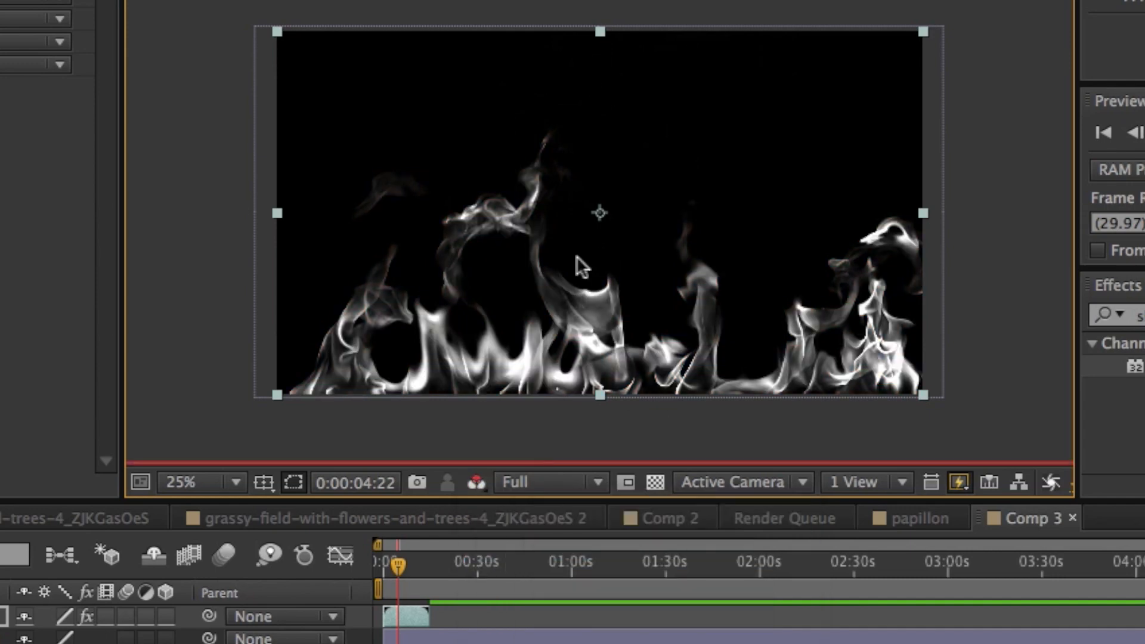
click(478, 482)
click(489, 575)
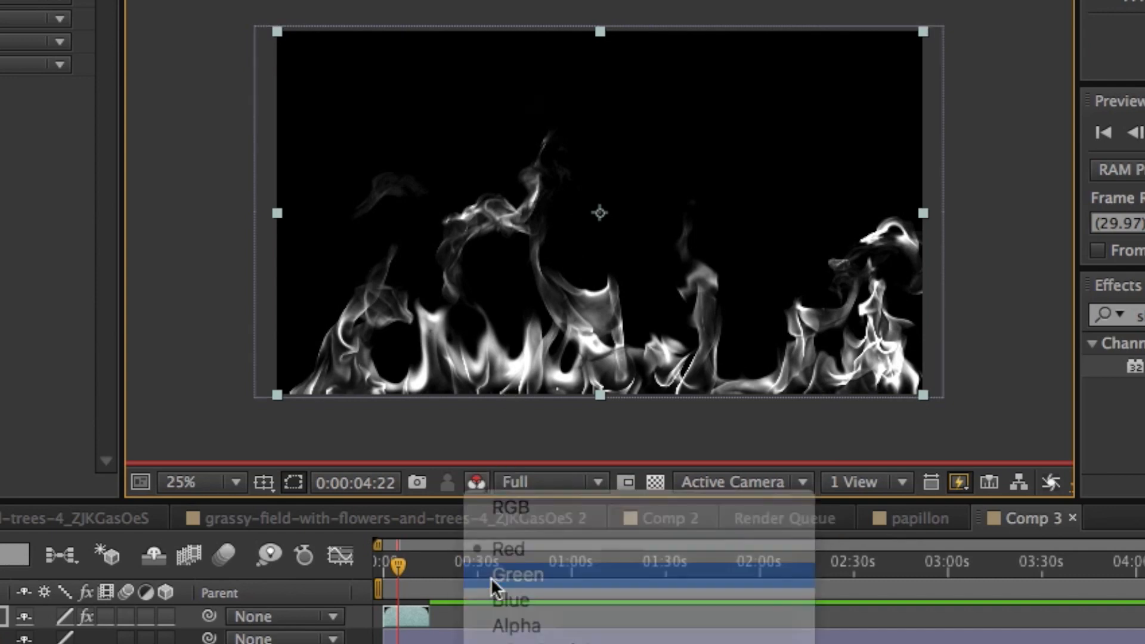
click(475, 483)
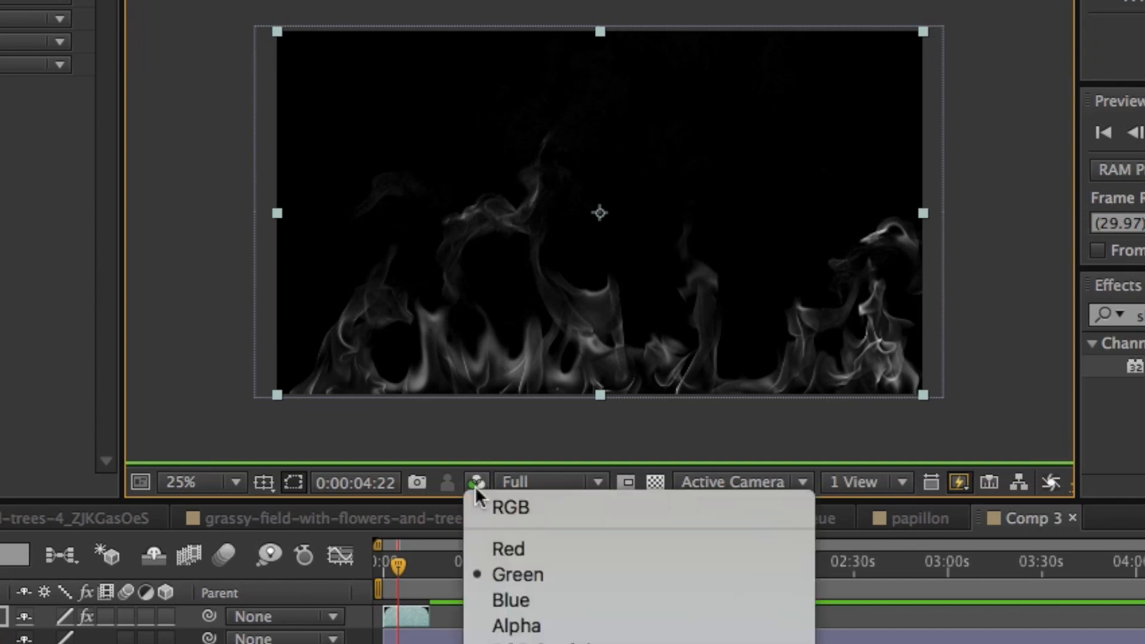
click(495, 598)
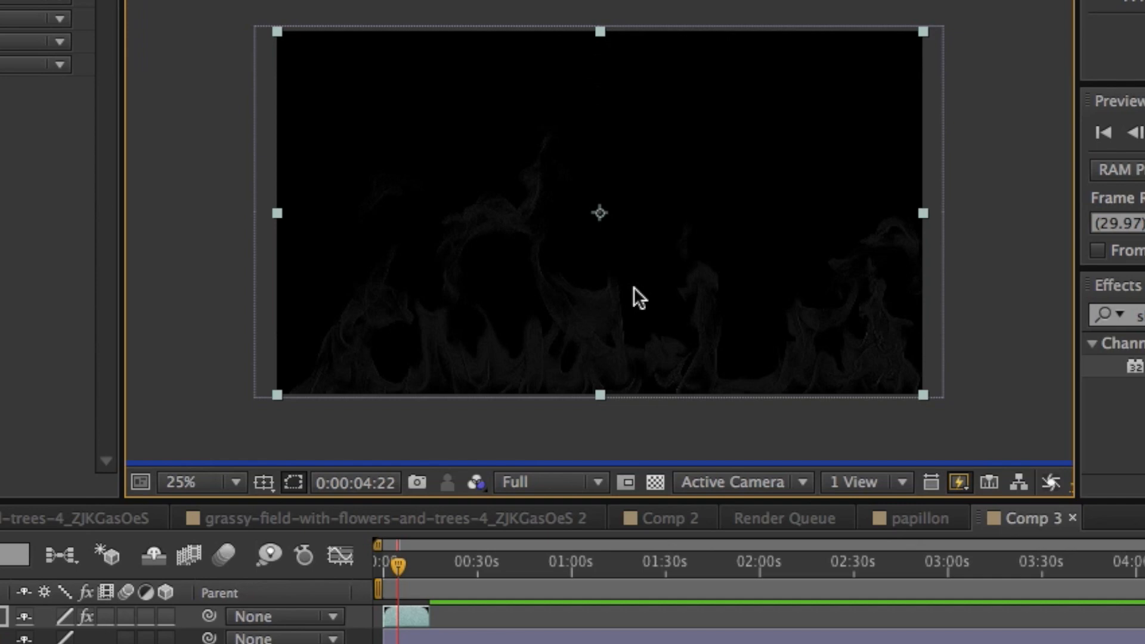
click(477, 483)
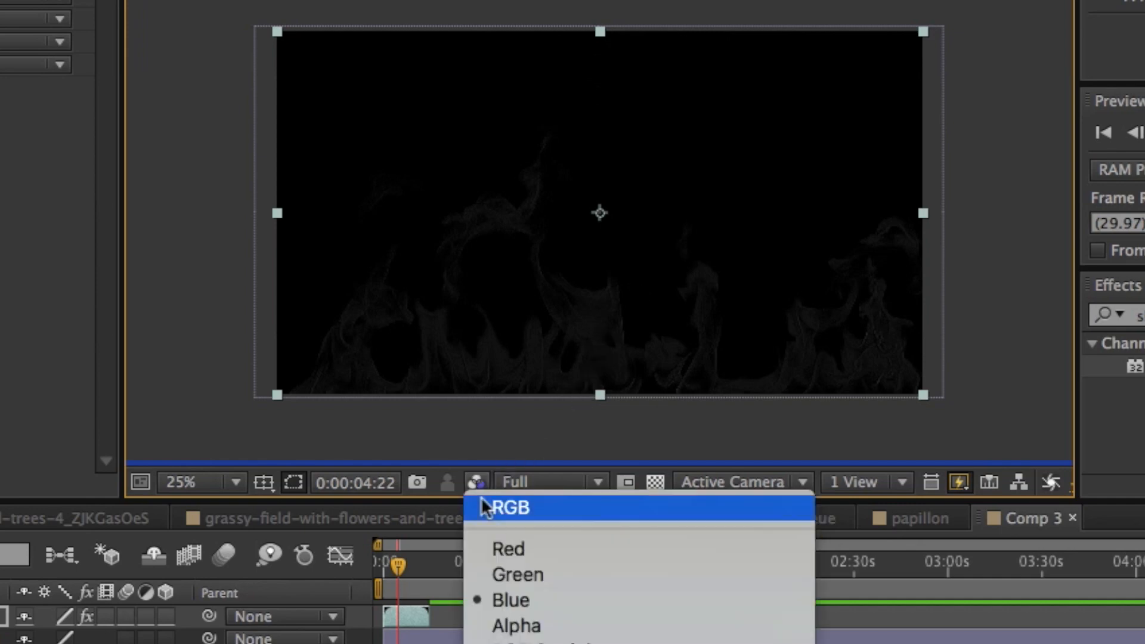
click(495, 548)
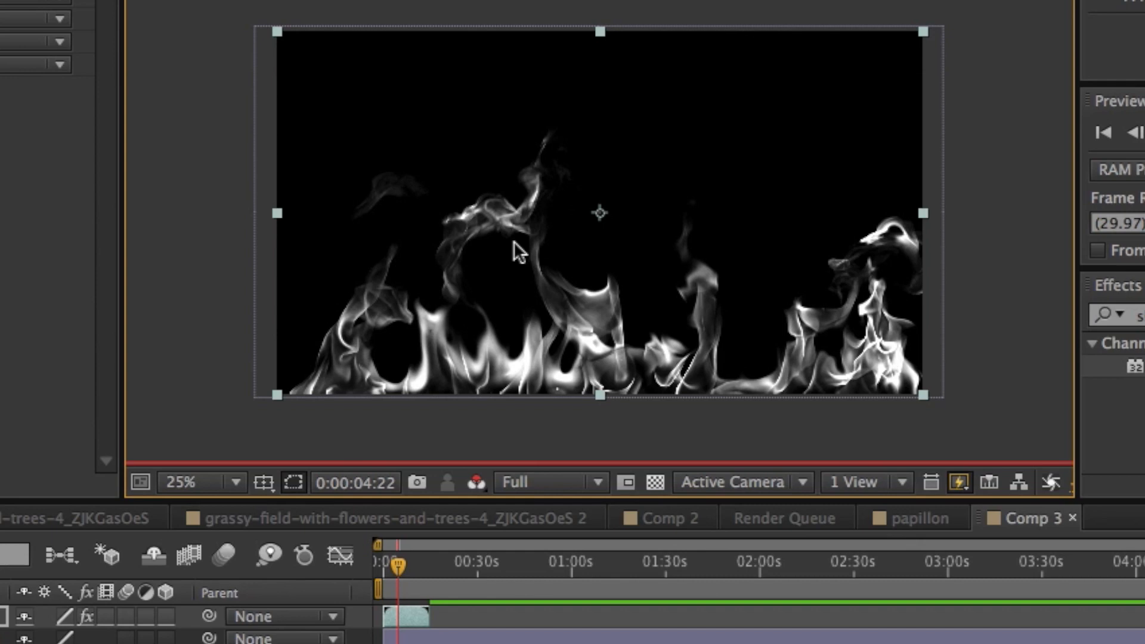
click(478, 481)
click(502, 516)
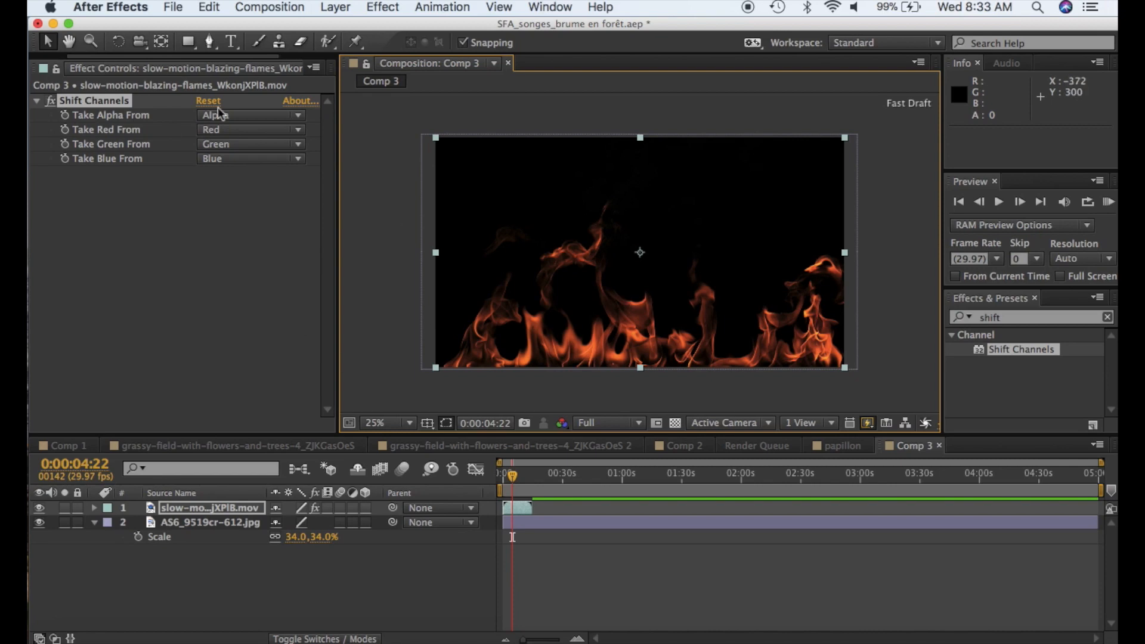
- Make Shift Channels take the flames' alpha from Red and preview the result at 0:00:03:13
click(218, 115)
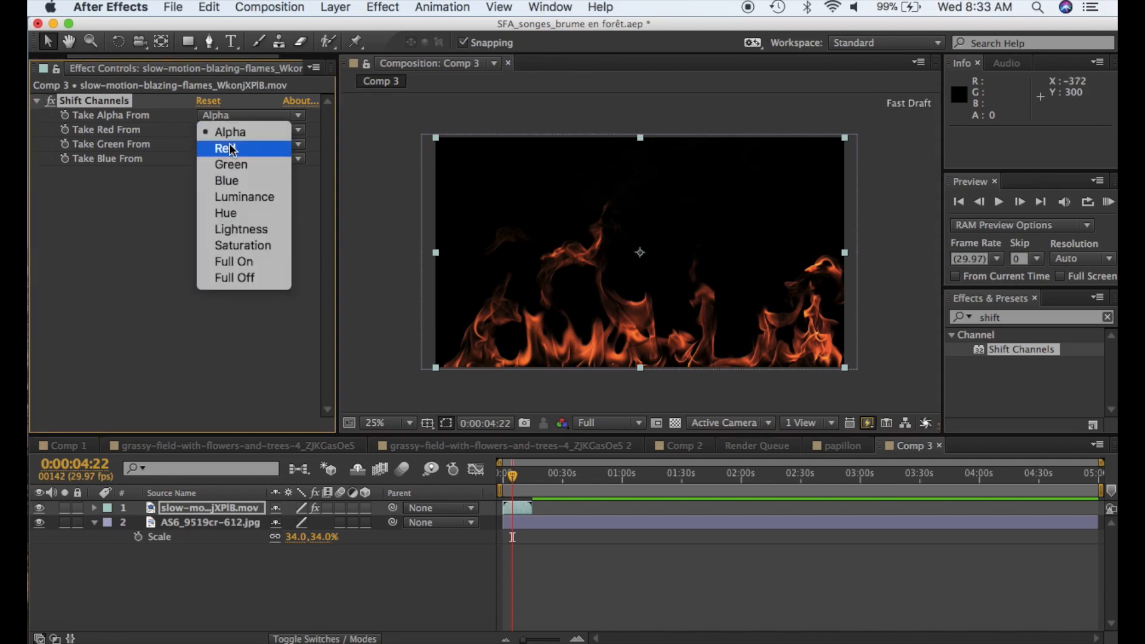
click(231, 149)
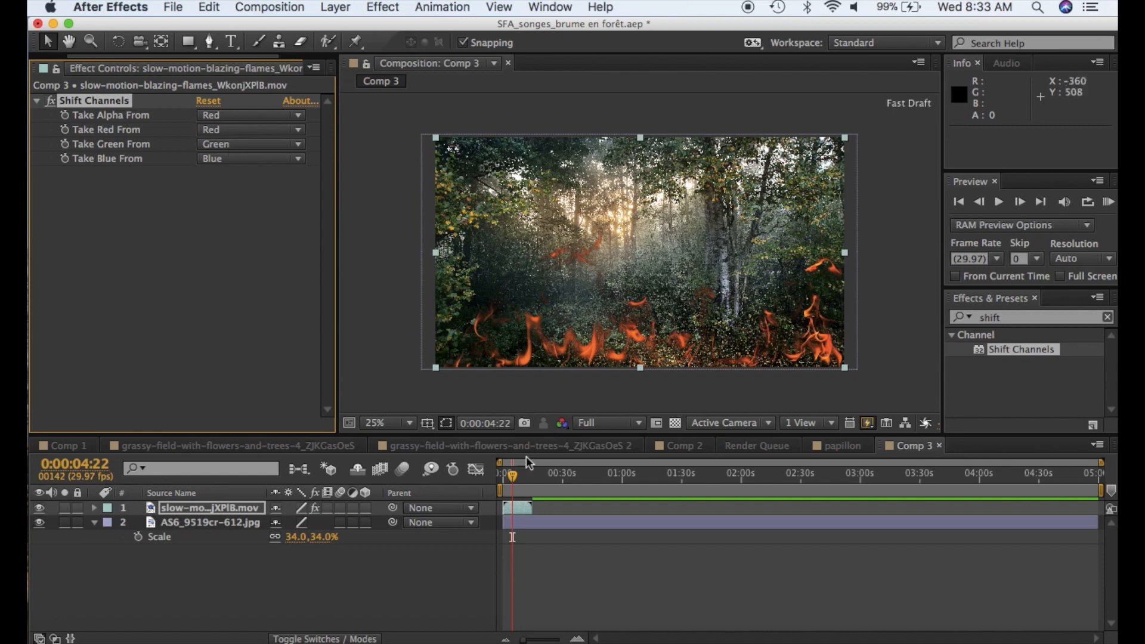
click(509, 474)
drag(509, 475, 508, 475)
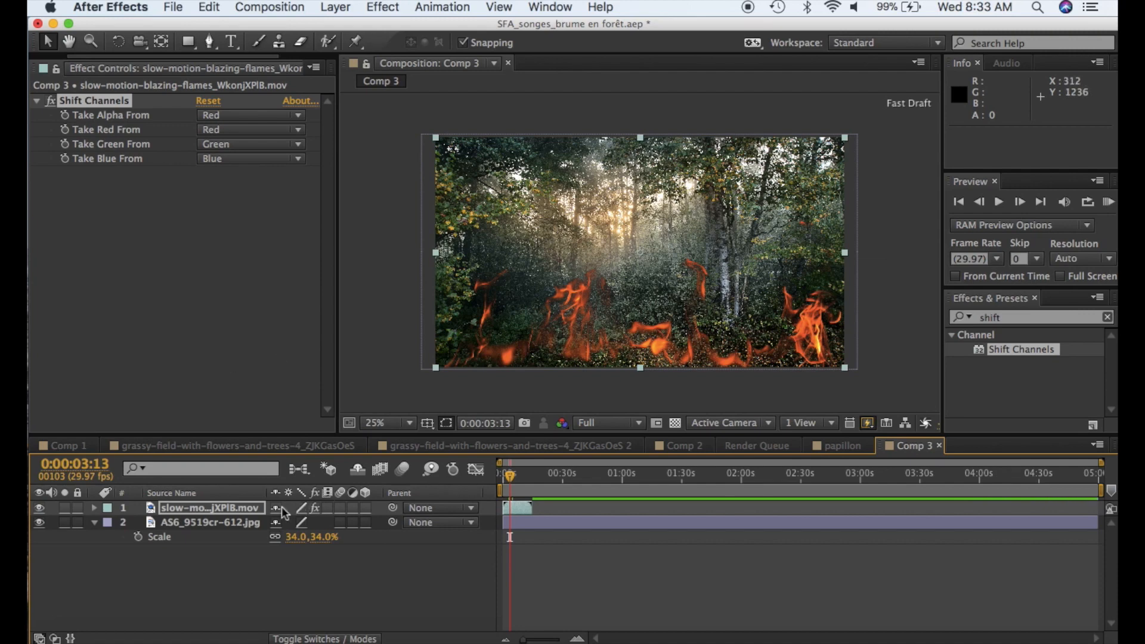
- Set the flames layer's blending mode to Luminescent Premul
click(314, 639)
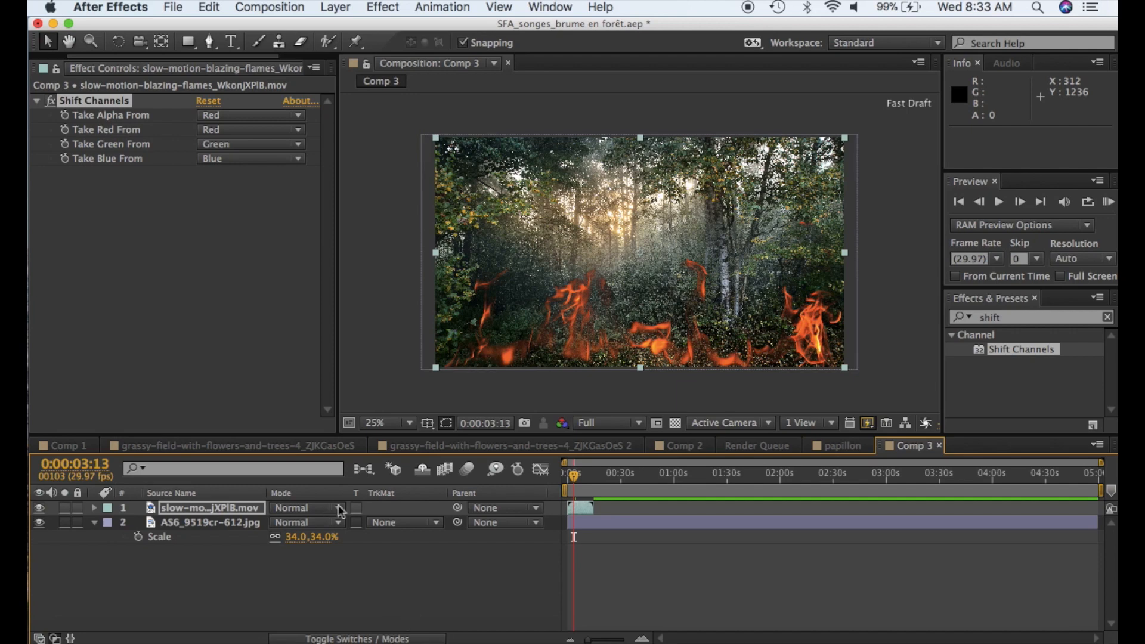
click(328, 520)
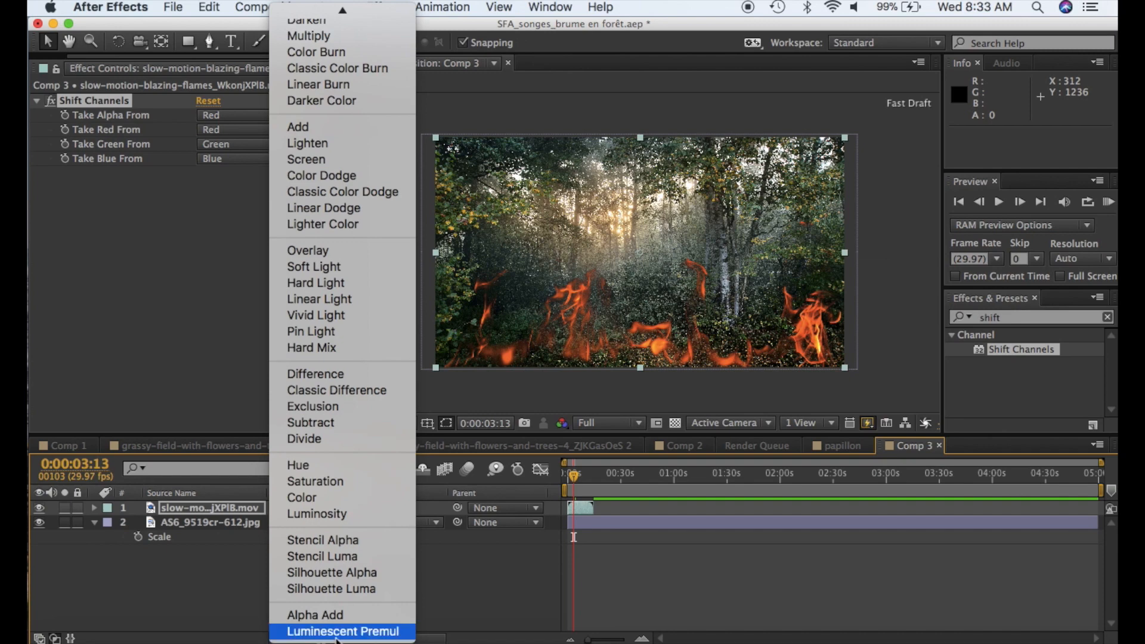
click(337, 632)
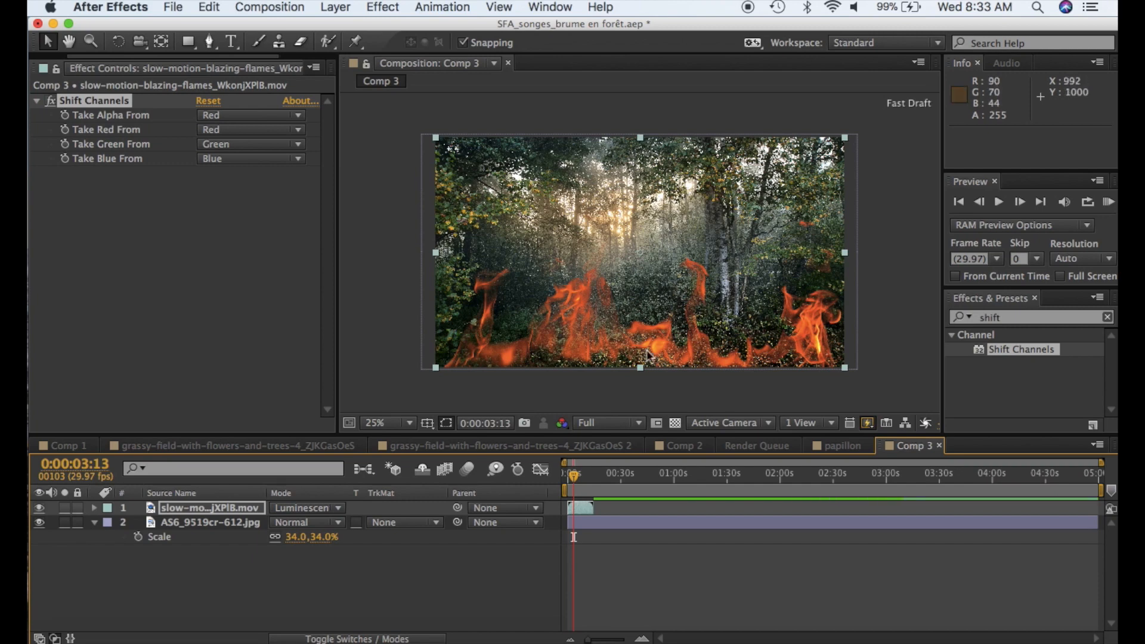
- Scale the flames layer down to about 19.7% by 33.2% and place it near the foot of the white birch trunk
click(242, 506)
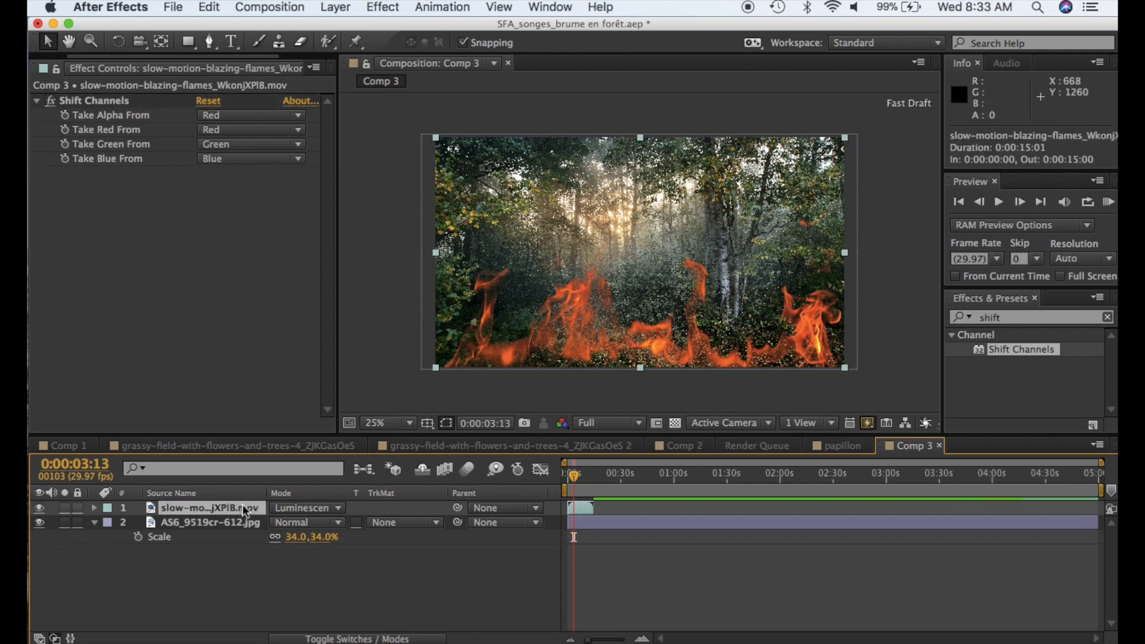
key(s)
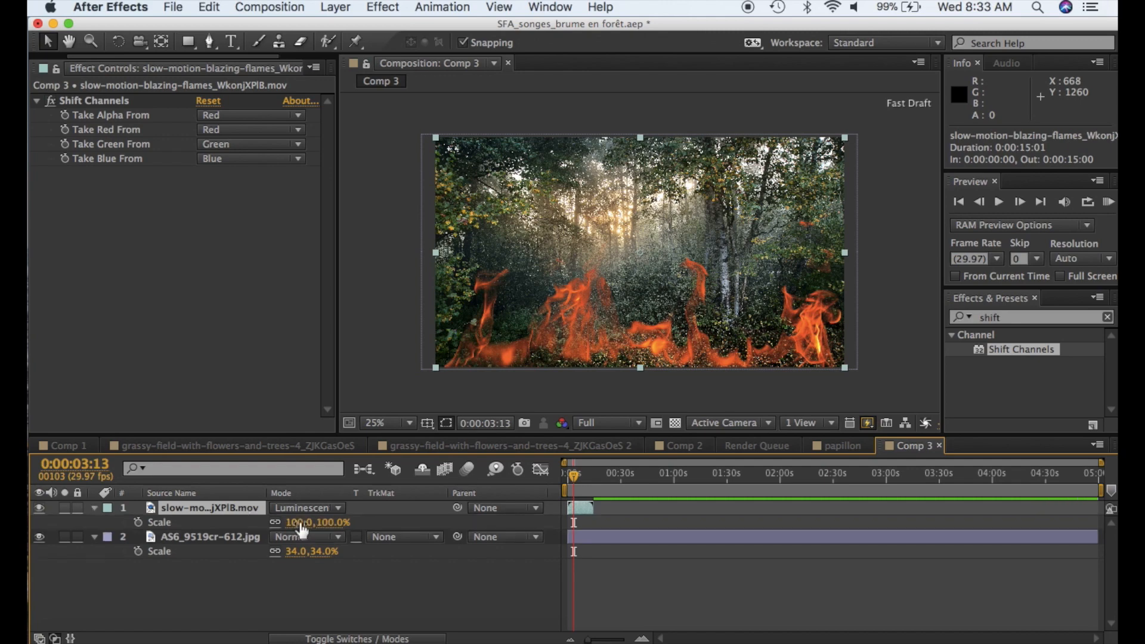
drag(300, 524, 258, 524)
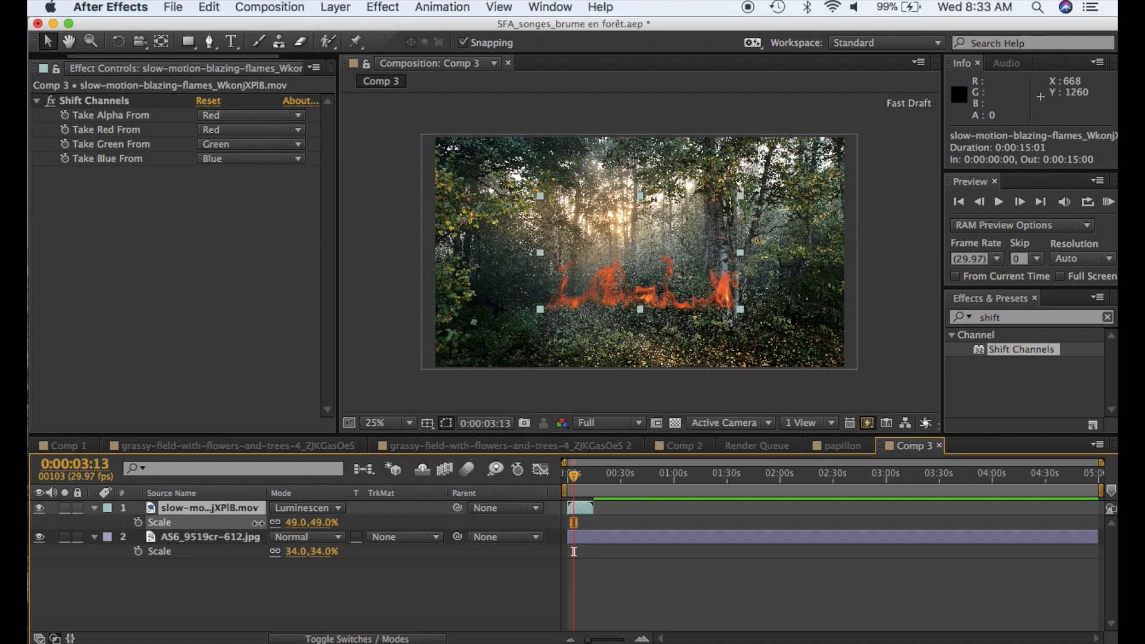
drag(642, 249, 599, 281)
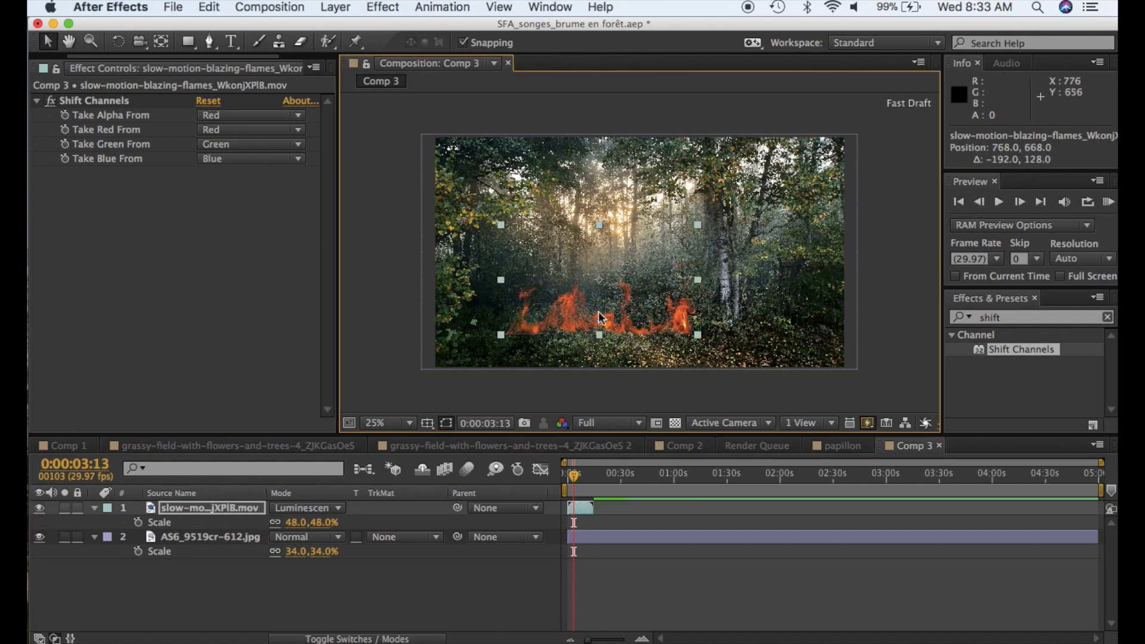
drag(503, 227, 546, 237)
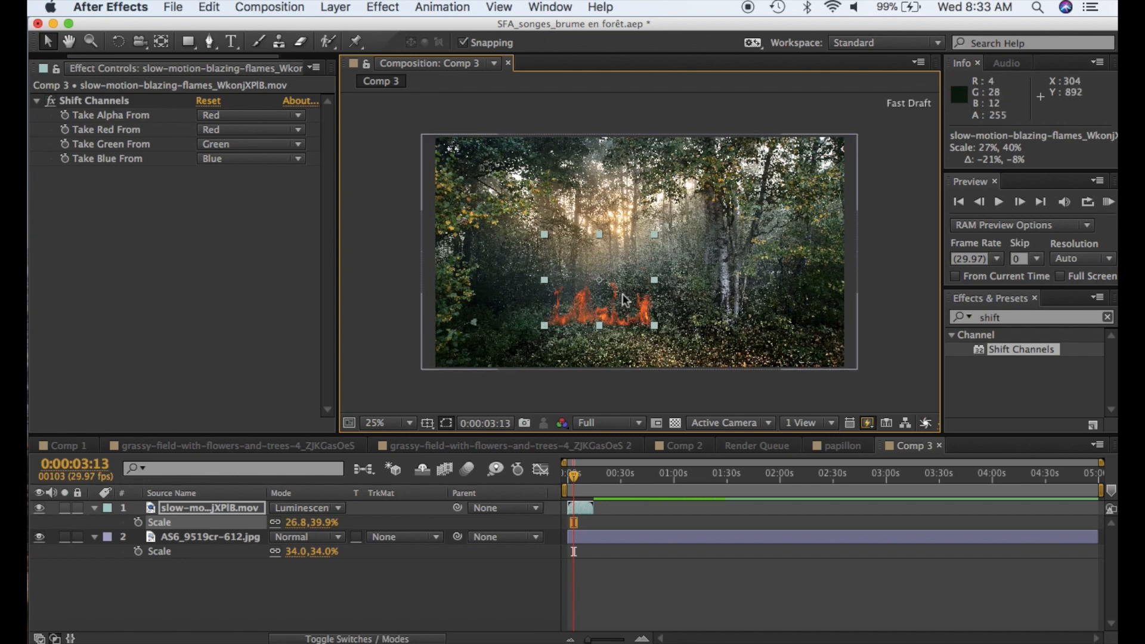
drag(603, 281, 598, 281)
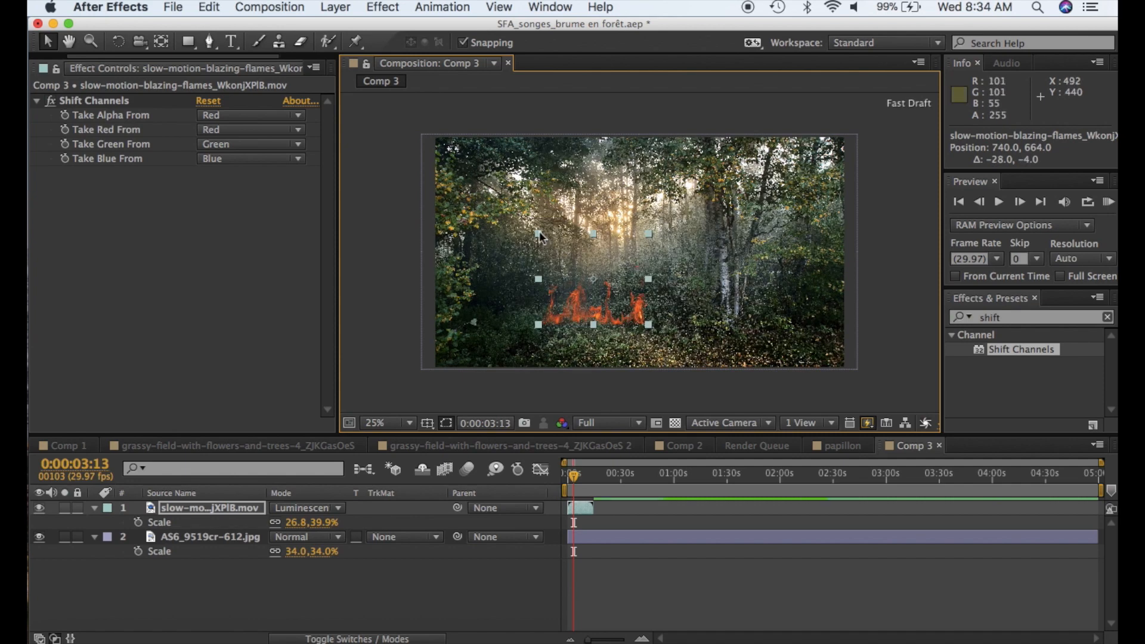
drag(544, 234, 560, 237)
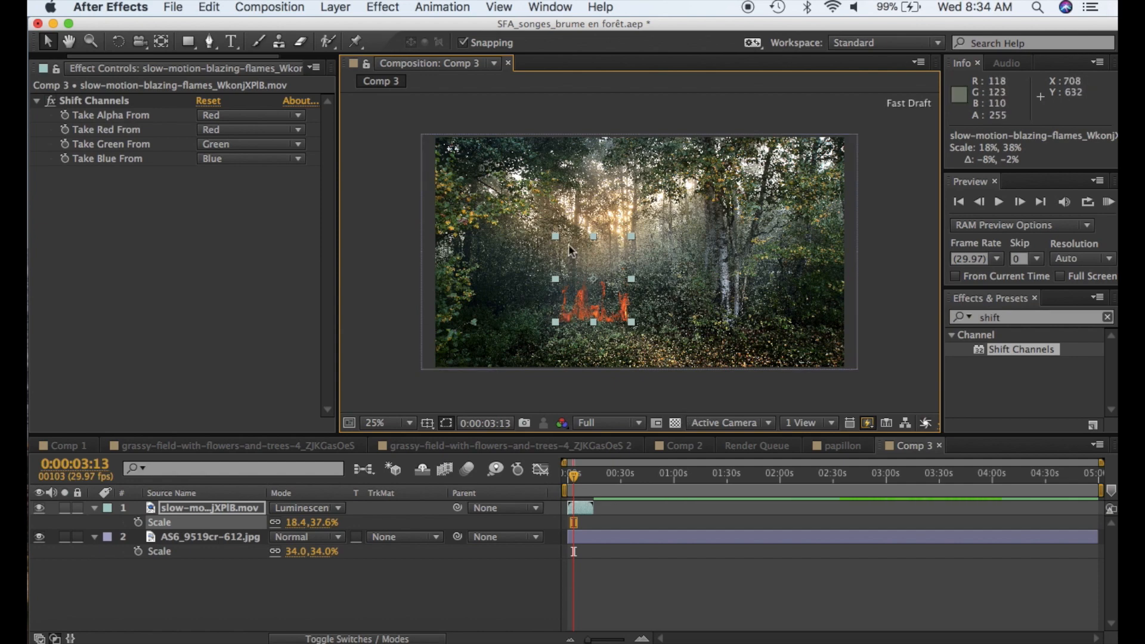
drag(558, 238, 554, 241)
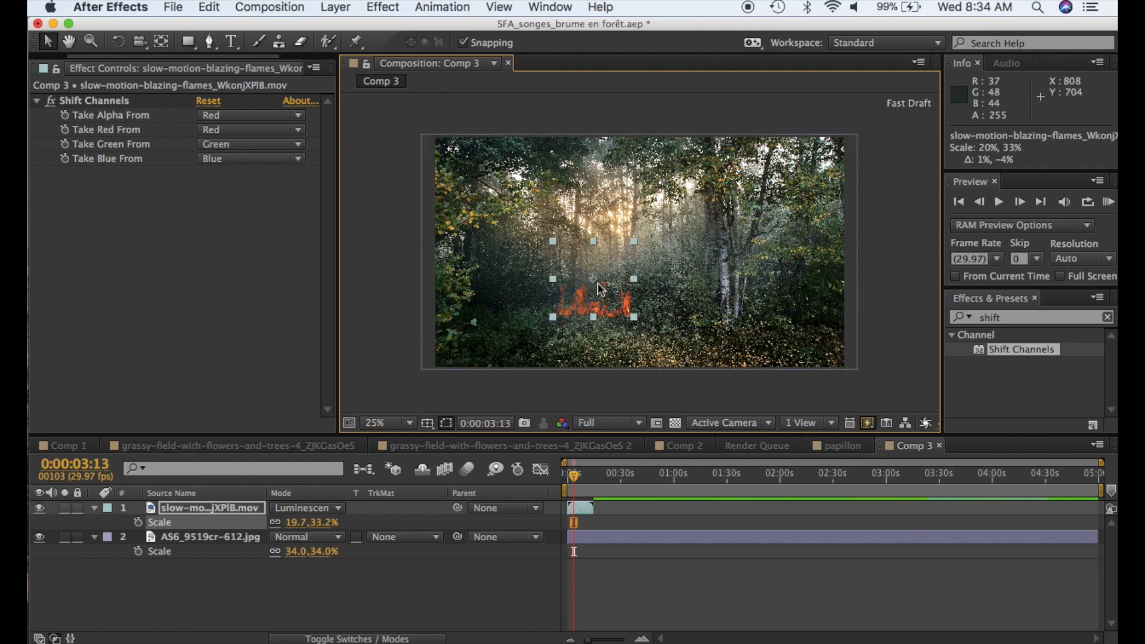
drag(598, 287, 702, 322)
- Preview the small fire up to 0:00:06:22 and duplicate the flames layer
click(576, 476)
drag(578, 474, 582, 471)
click(253, 506)
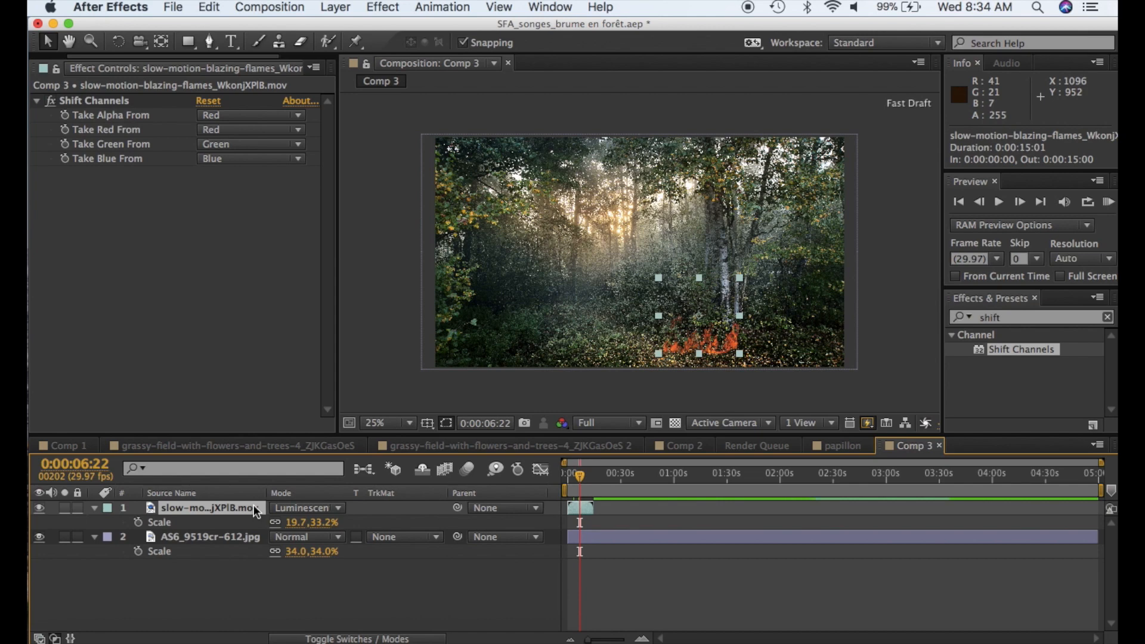
key(super+d)
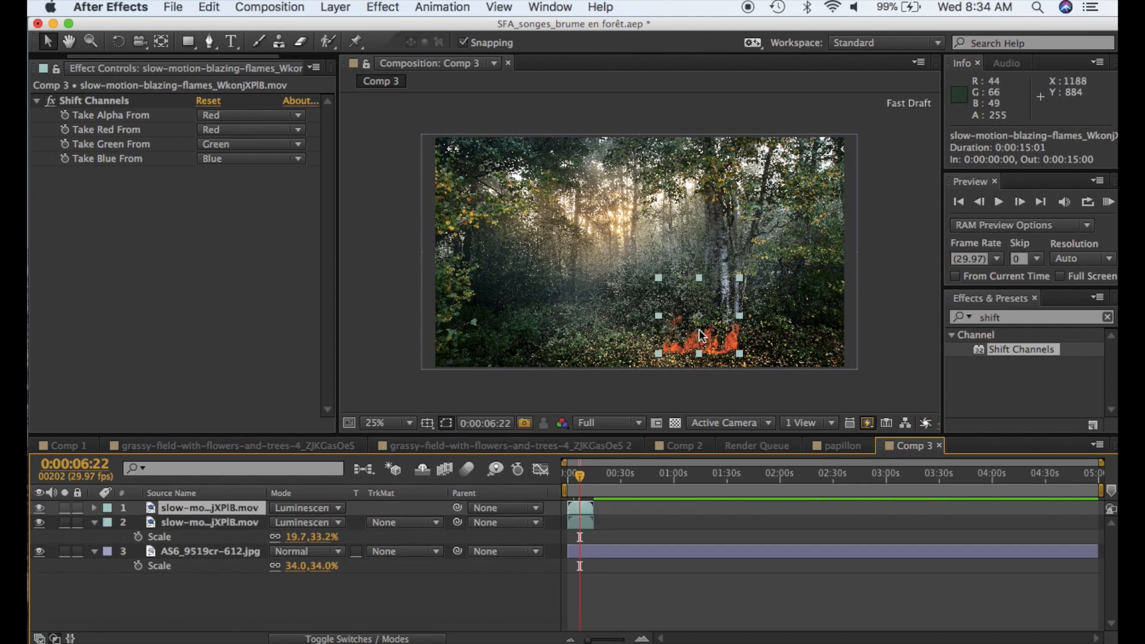
- Move to 0:00:05:09 and duplicate the flames layer repeatedly until there are 21 flames layers
mouse_move(581, 477)
mouse_down()
mouse_move(593, 481)
mouse_move(583, 481)
mouse_up()
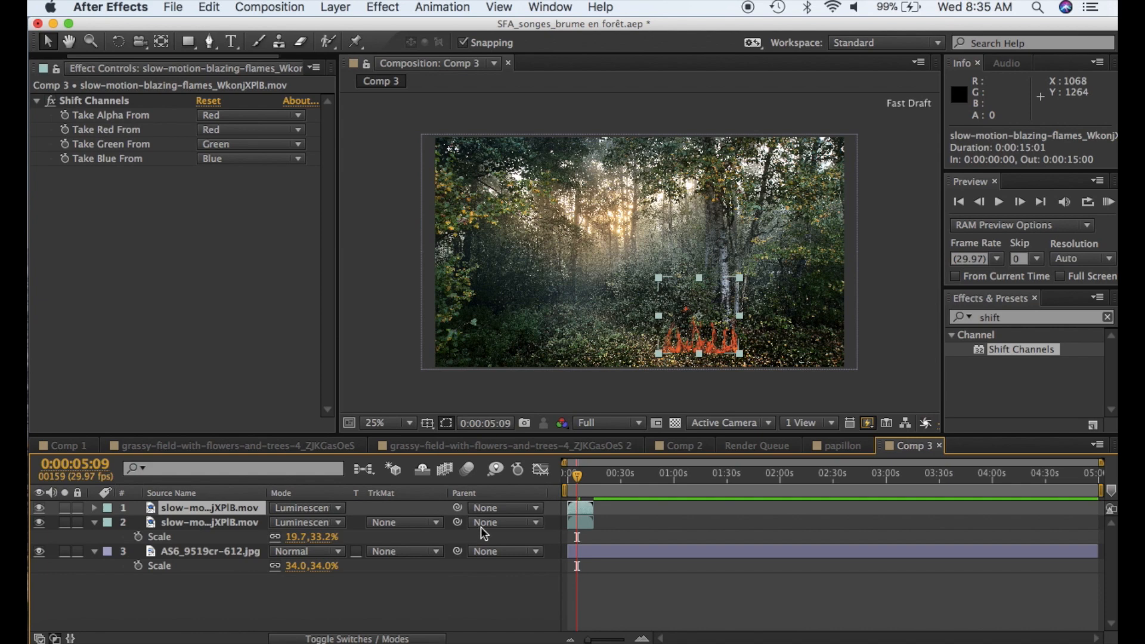
key(super+d)
key(super+d)
key(super+d)
key(super+d)
key(super+d)
key(super+d)
key(super+d)
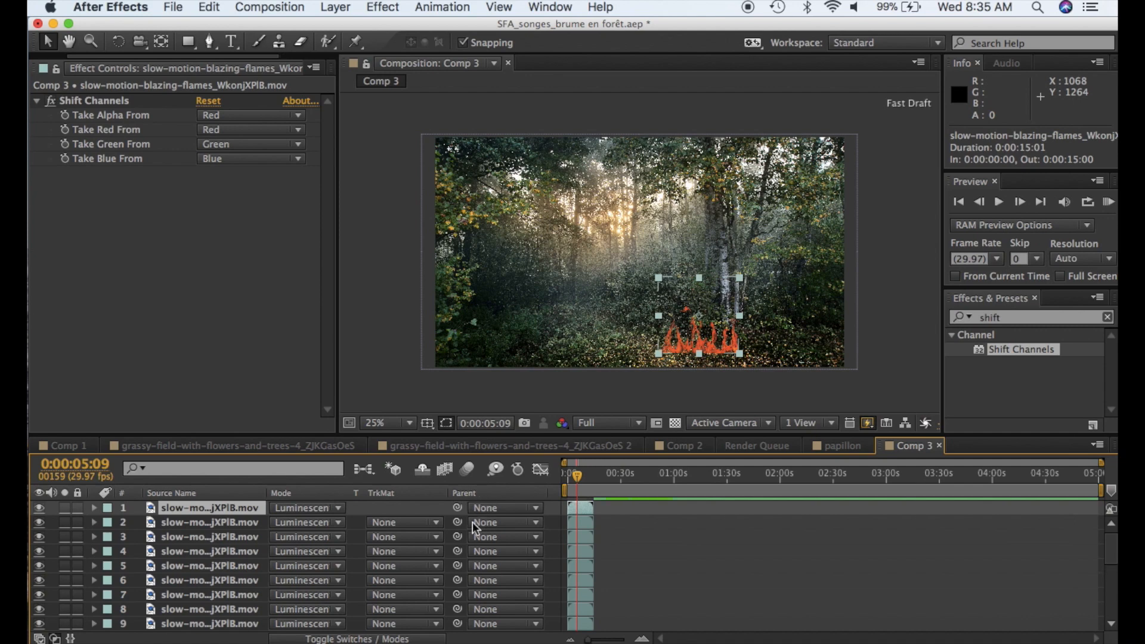
scroll(473, 521, down, 5)
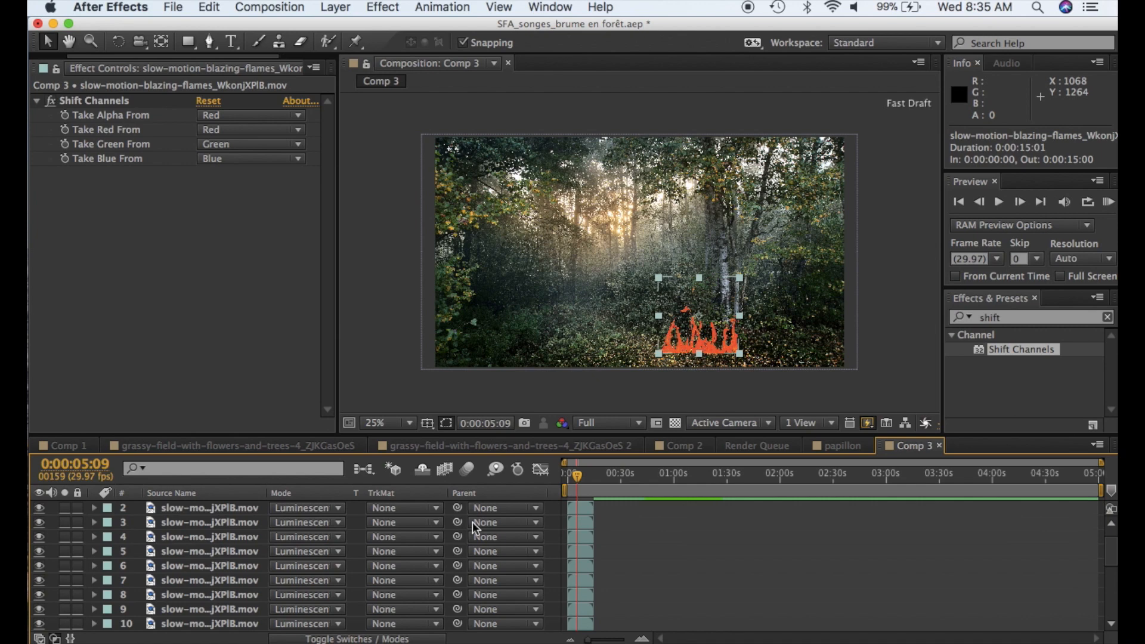
scroll(450, 606, up, 5)
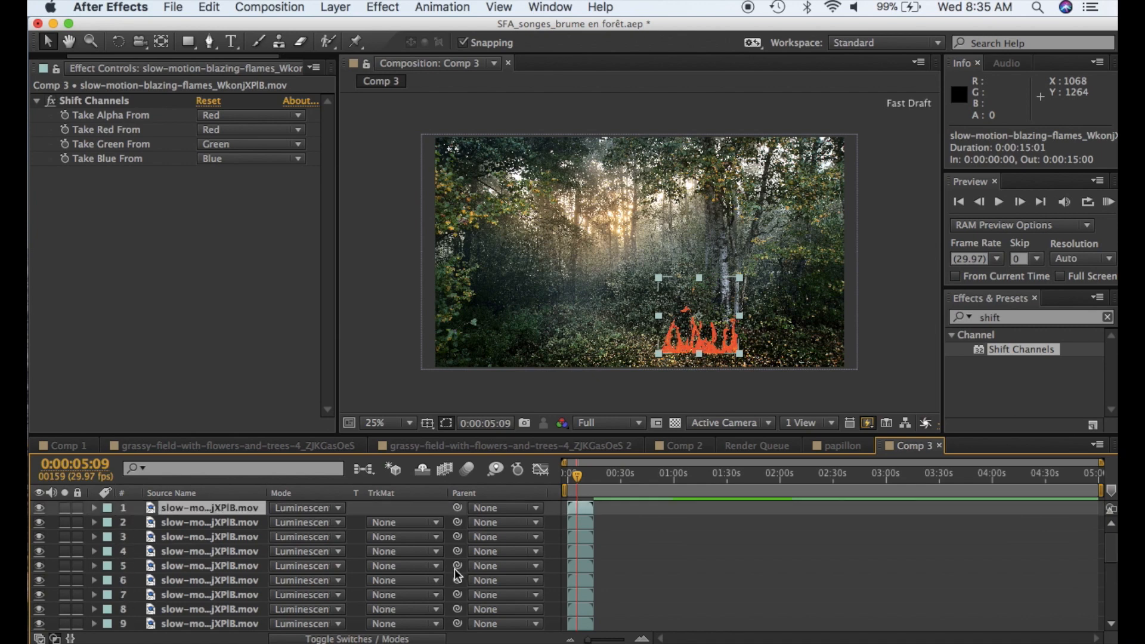
- Select all 21 flames layers and open the Sequence Layers settings for them
scroll(459, 575, down, 8)
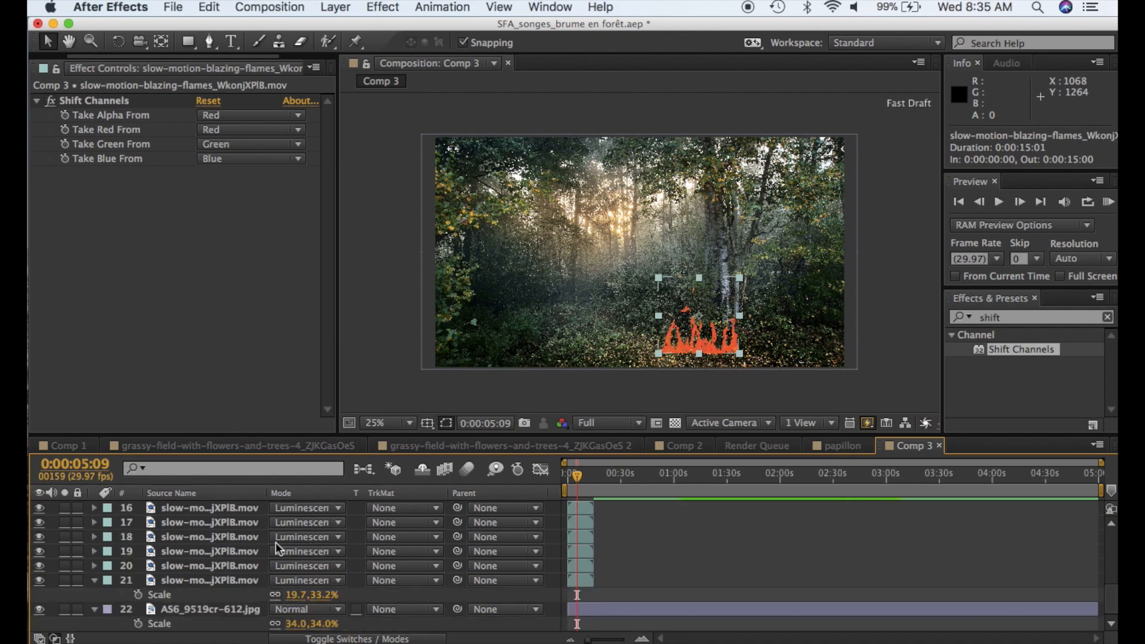
shift+click(244, 578)
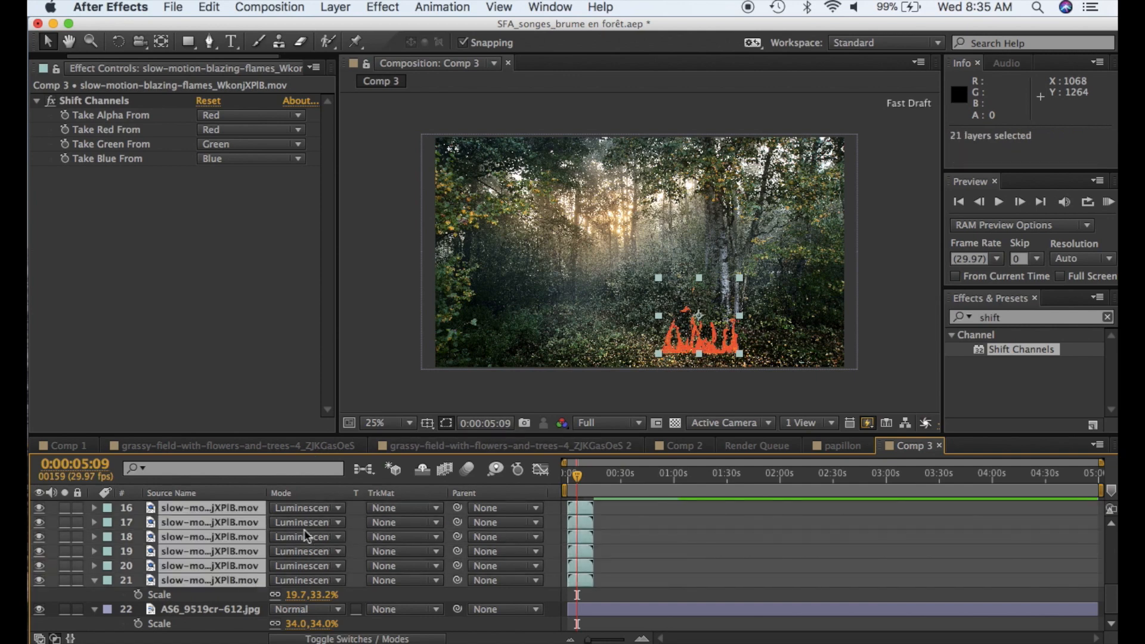
right_click(250, 524)
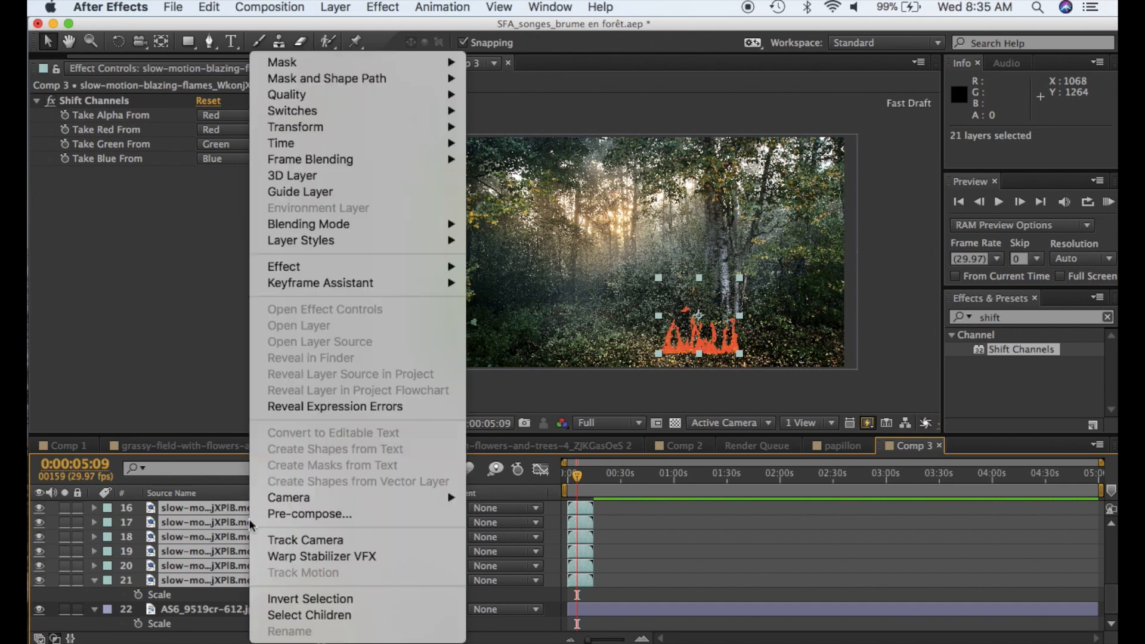
mouse_move(390, 283)
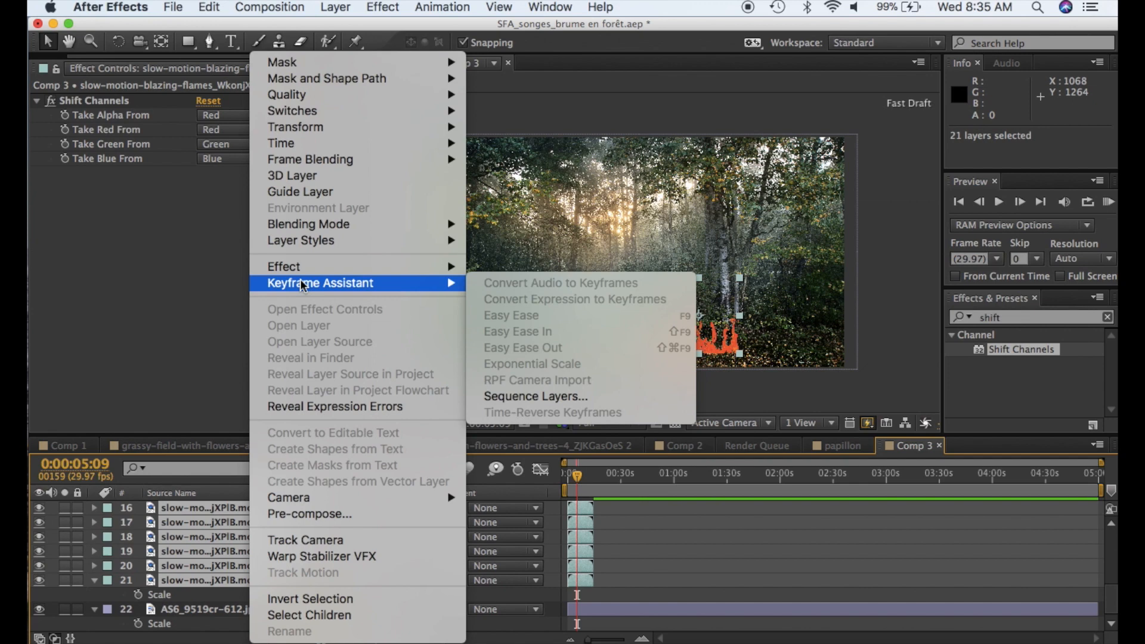
click(508, 393)
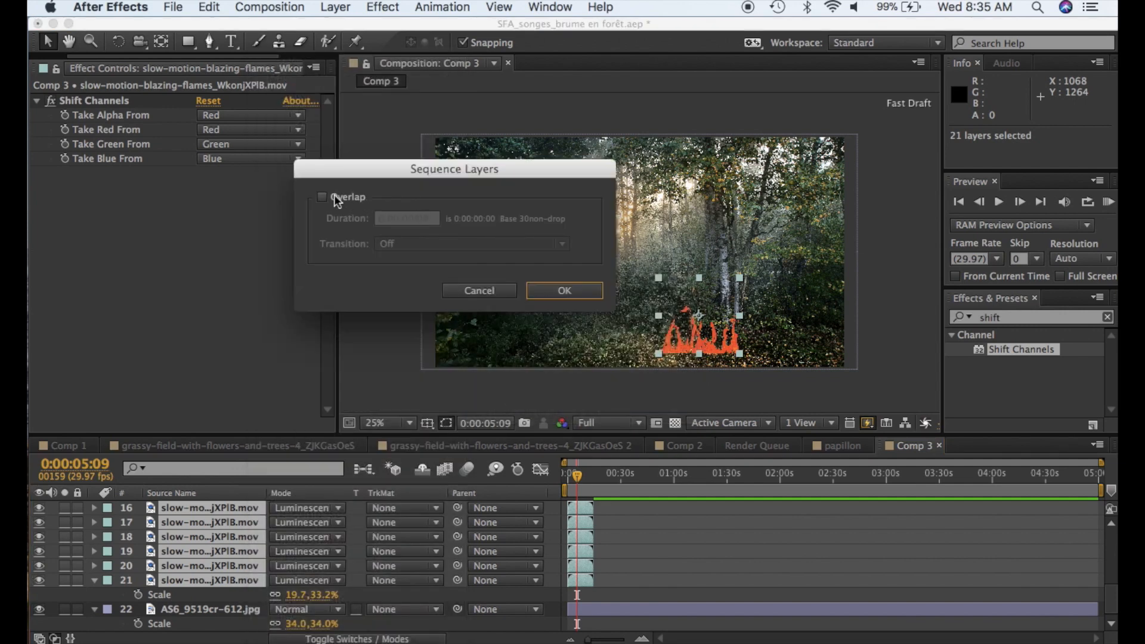
- Sequence the flames layers with a 2-second overlap and the Cross Dissolve Front and Back Layers transition
click(321, 197)
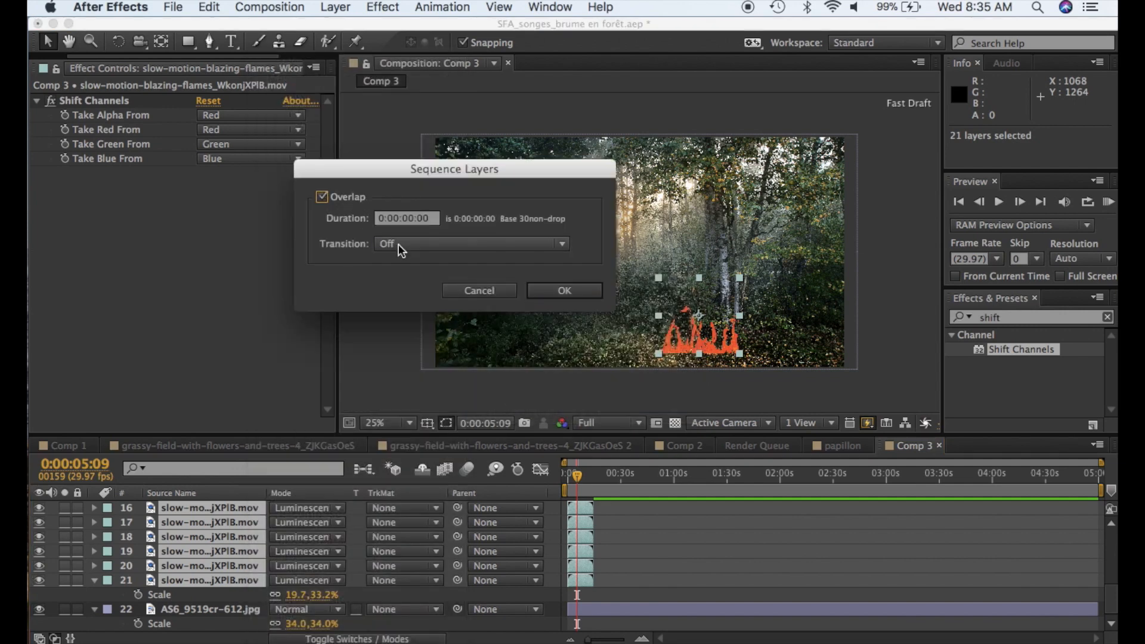
click(399, 244)
click(402, 294)
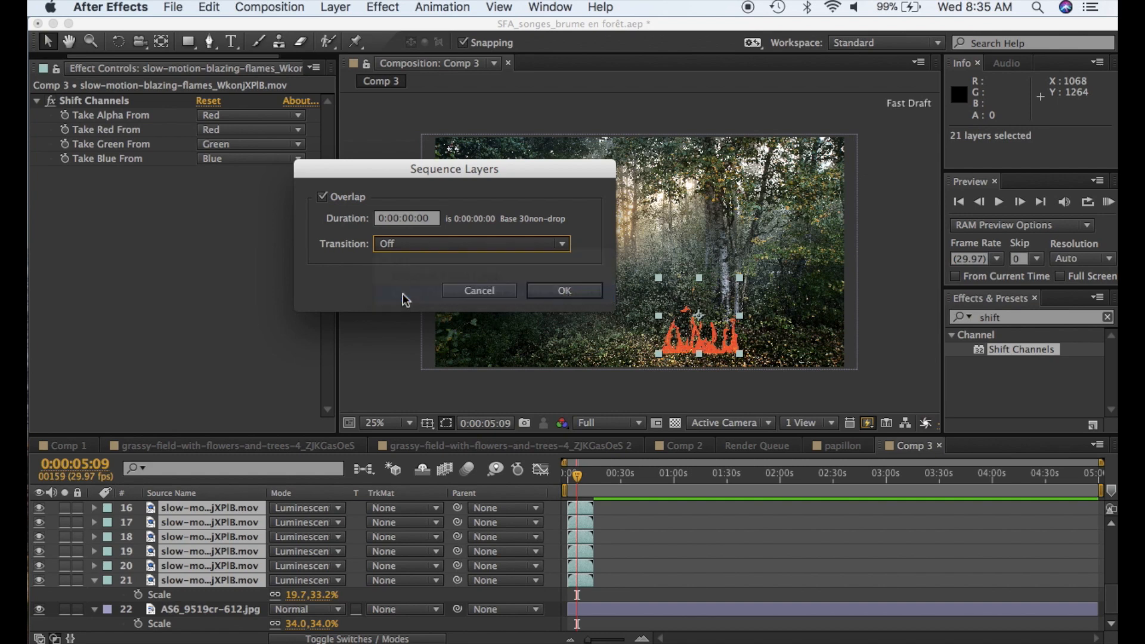
click(411, 219)
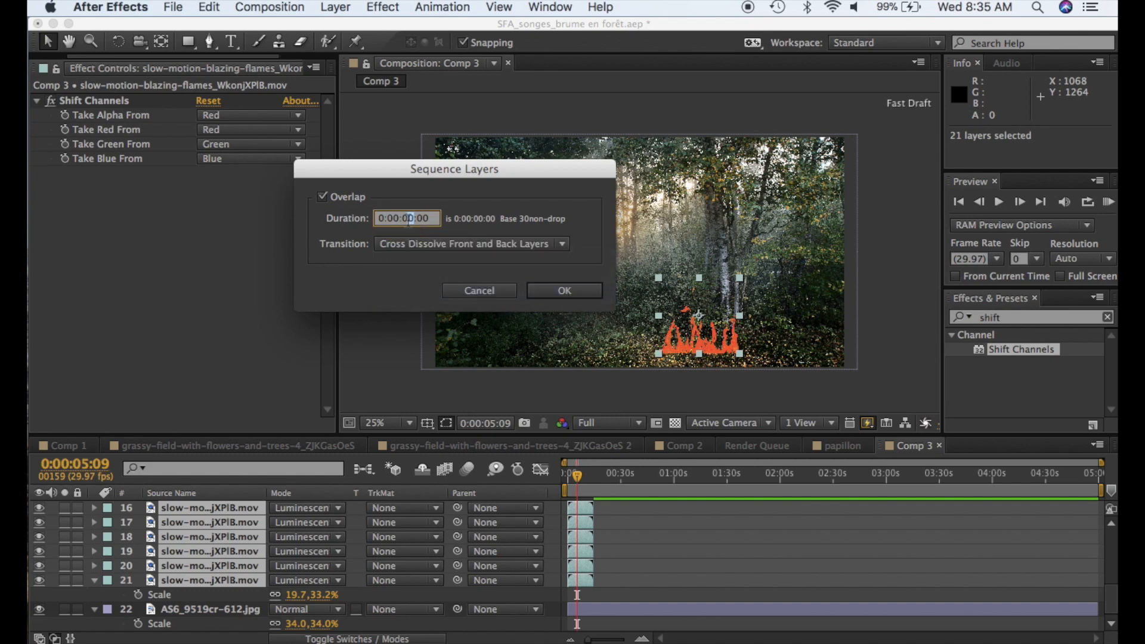
text(2)
click(556, 290)
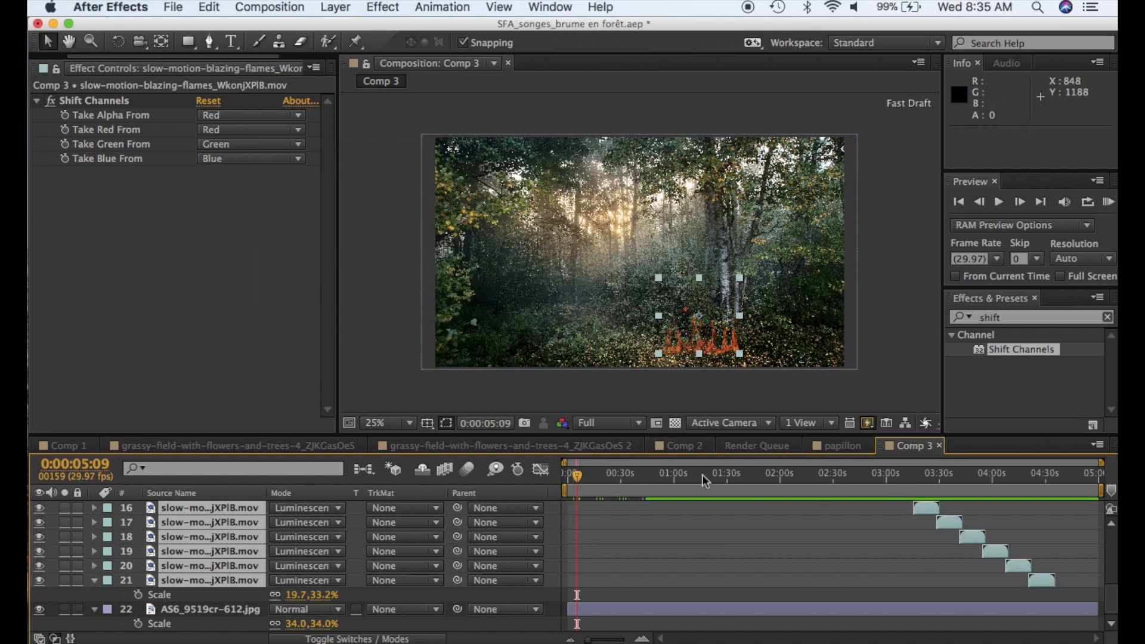
- Return to 0:00:00:00 and pre-compose the sequenced flames layers into a new composition named feu
drag(589, 473, 565, 470)
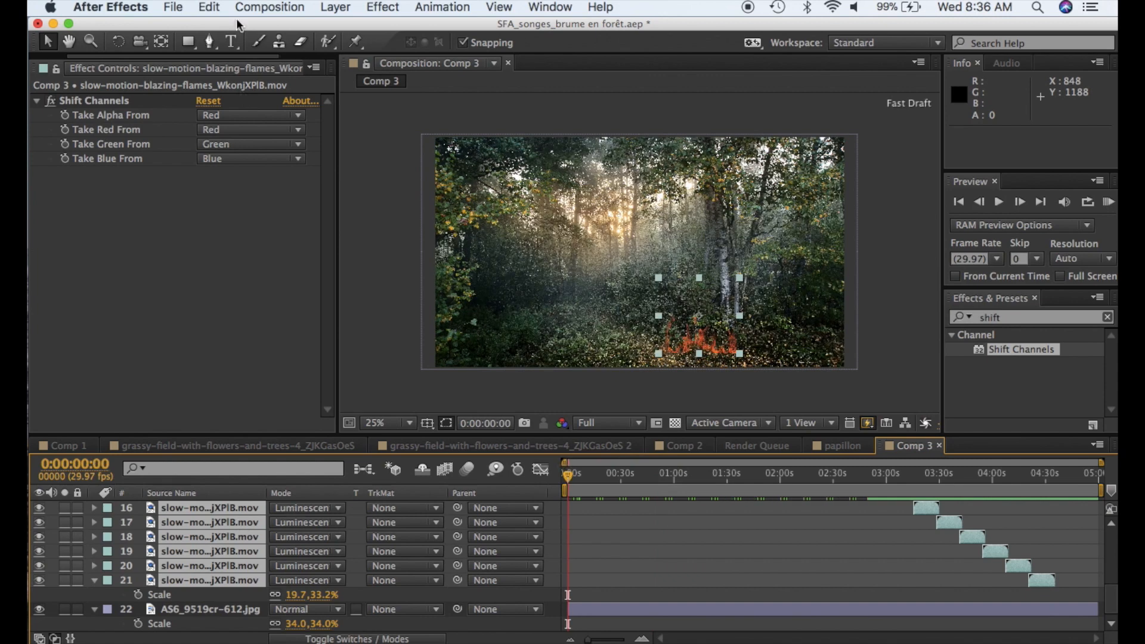
click(336, 12)
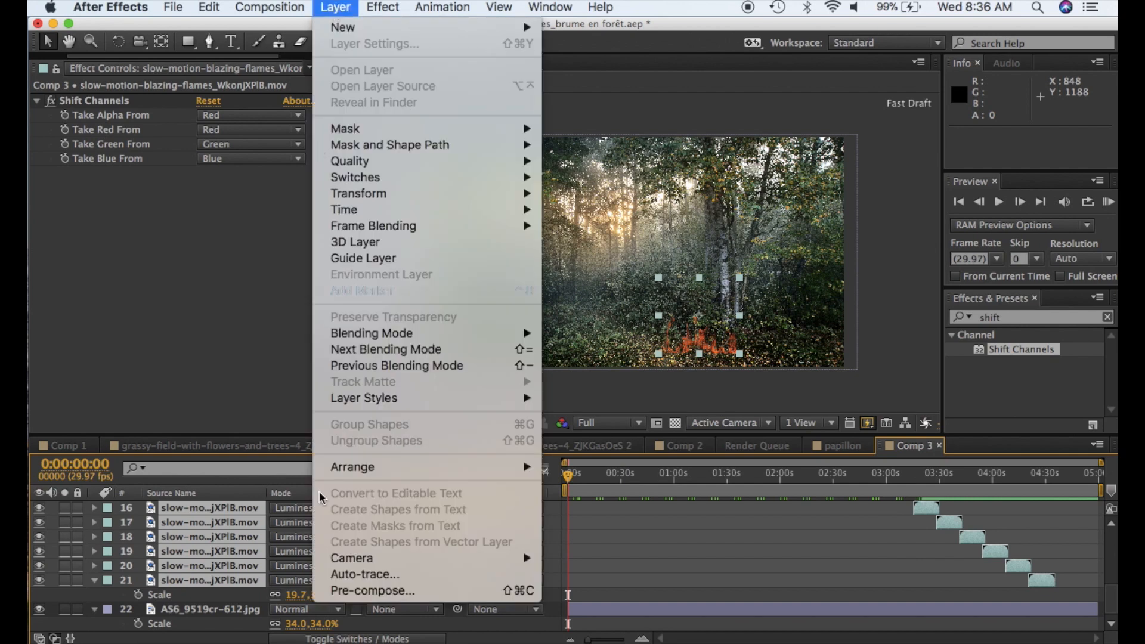
click(354, 590)
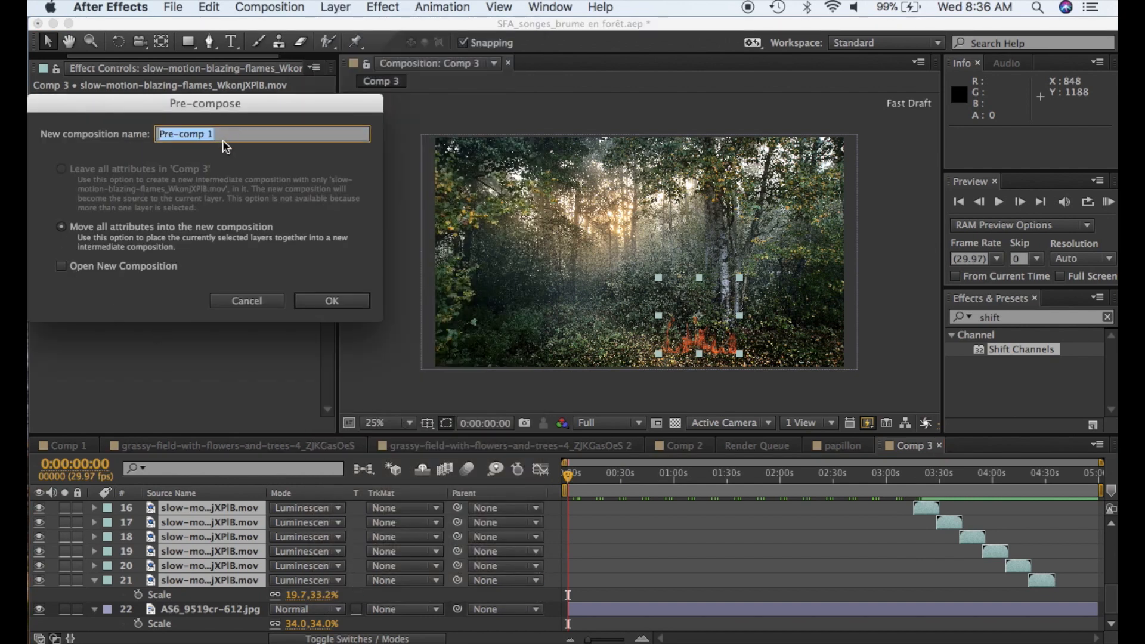
text(feu)
click(324, 298)
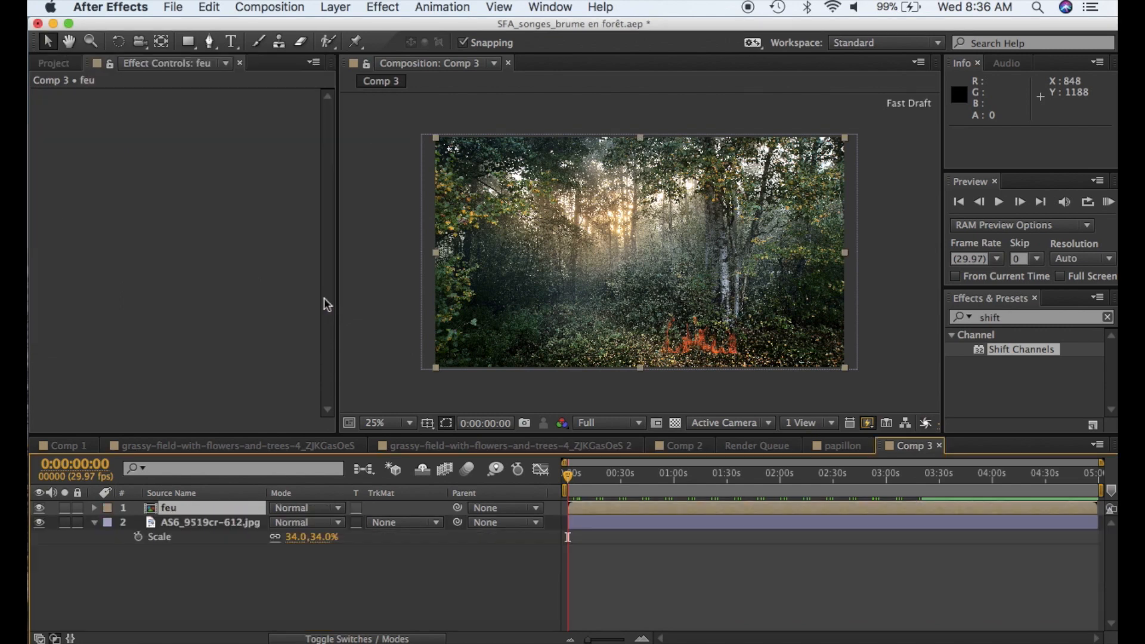
- Duplicate the feu layer and shift the upper copy to start at 0:00:04:10
click(238, 507)
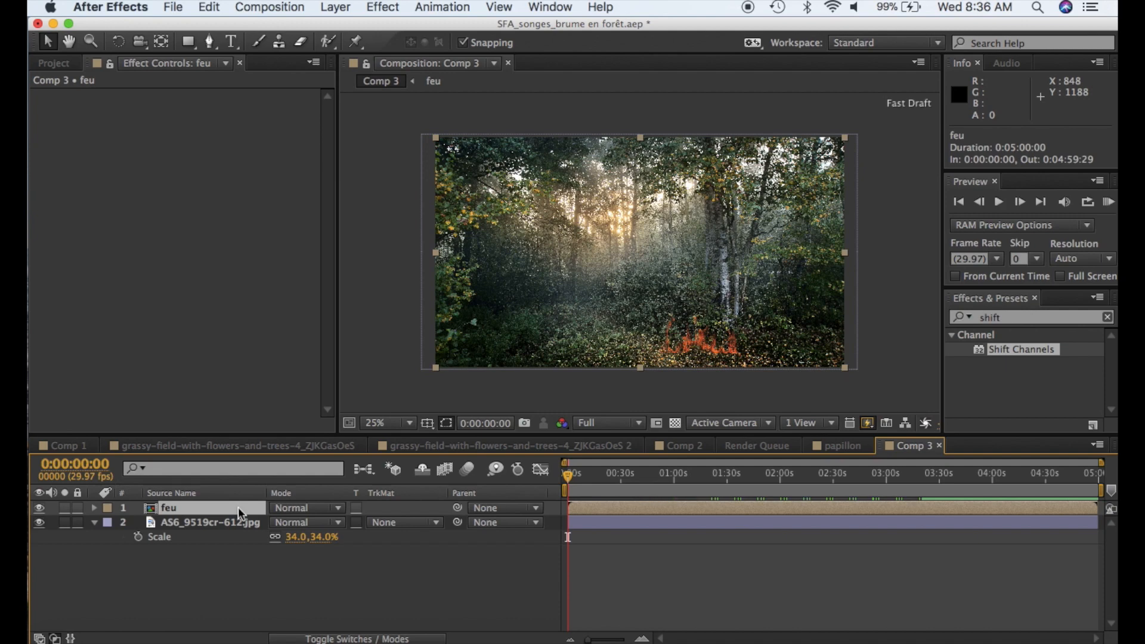
key(super+d)
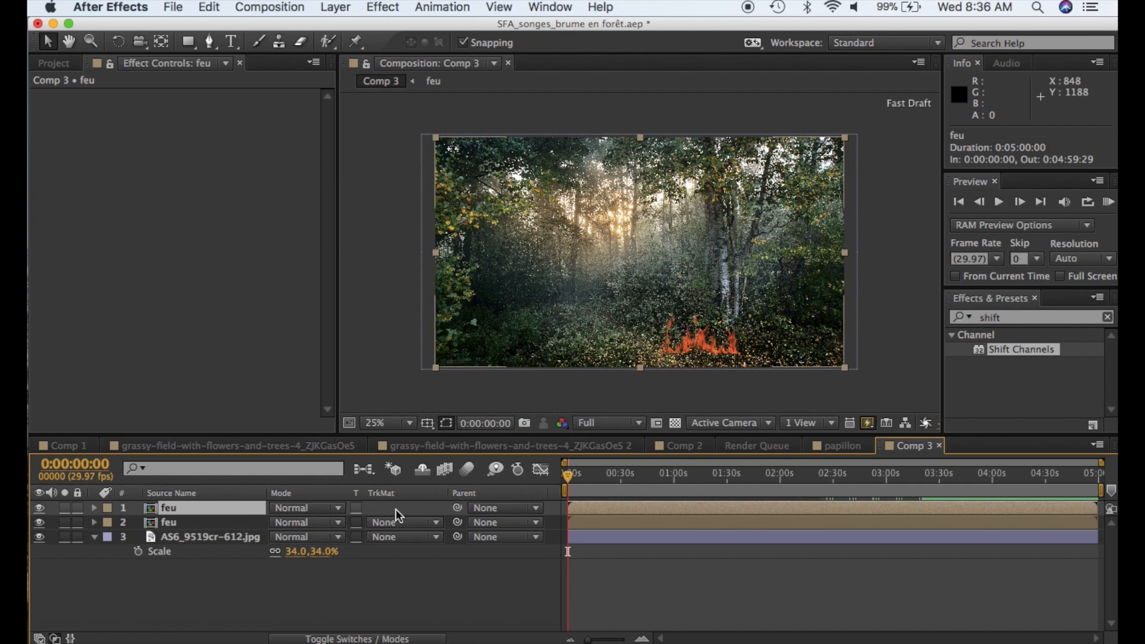
drag(606, 509, 617, 510)
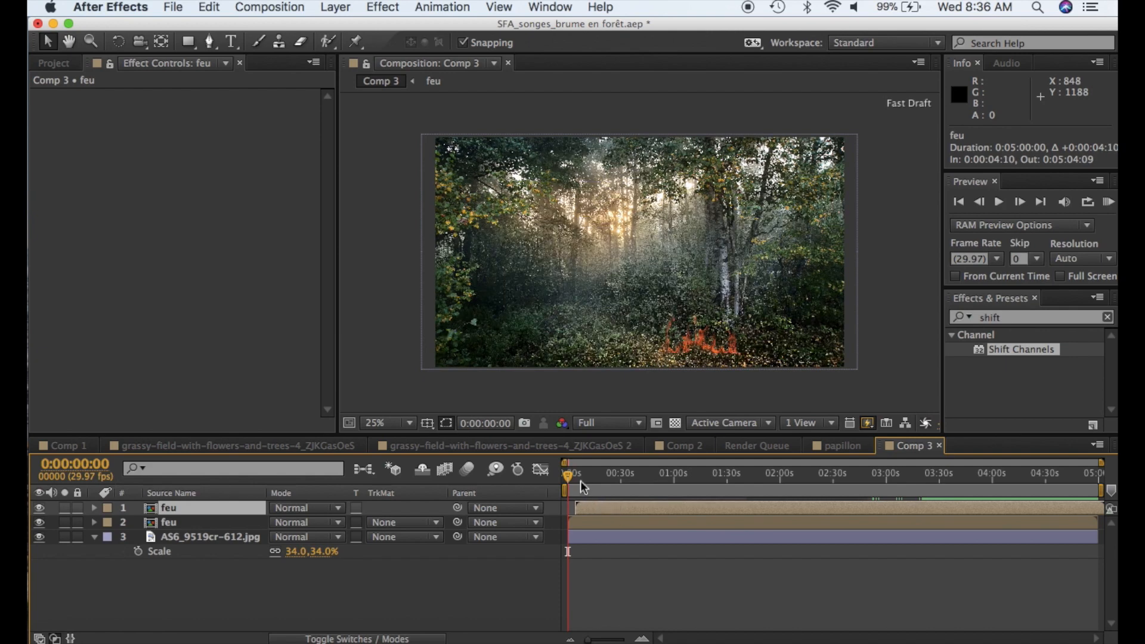
- Preview the doubled fire around 0:00:19:08 and play it from 0:00:13:00
drag(570, 477, 606, 482)
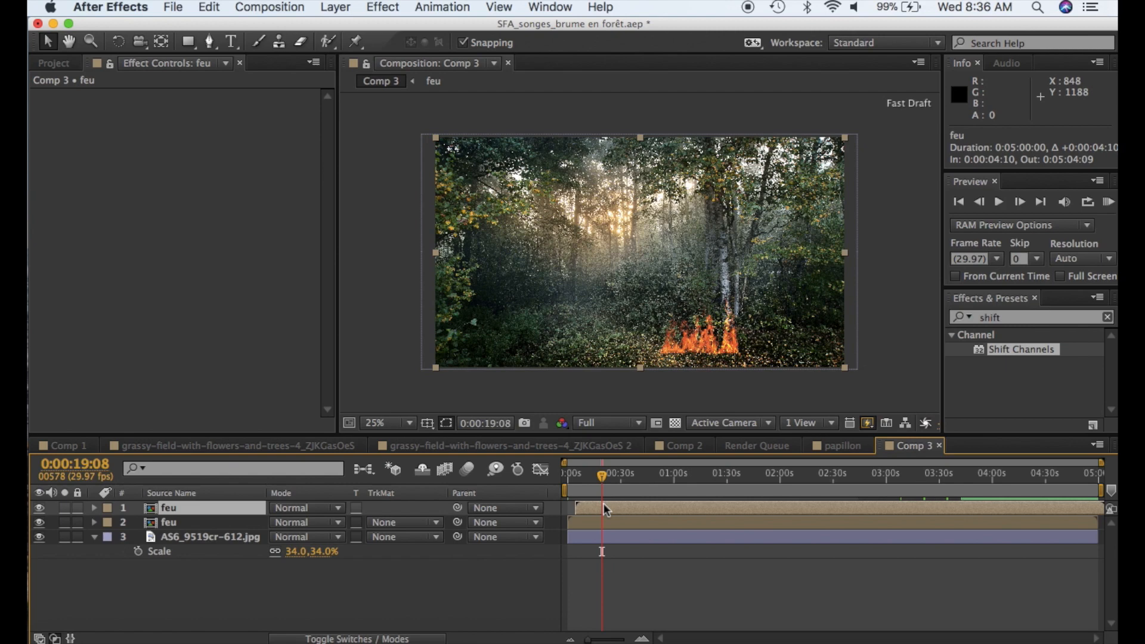
mouse_move(599, 477)
mouse_down()
mouse_move(565, 478)
mouse_move(608, 486)
mouse_move(599, 479)
mouse_up()
click(587, 477)
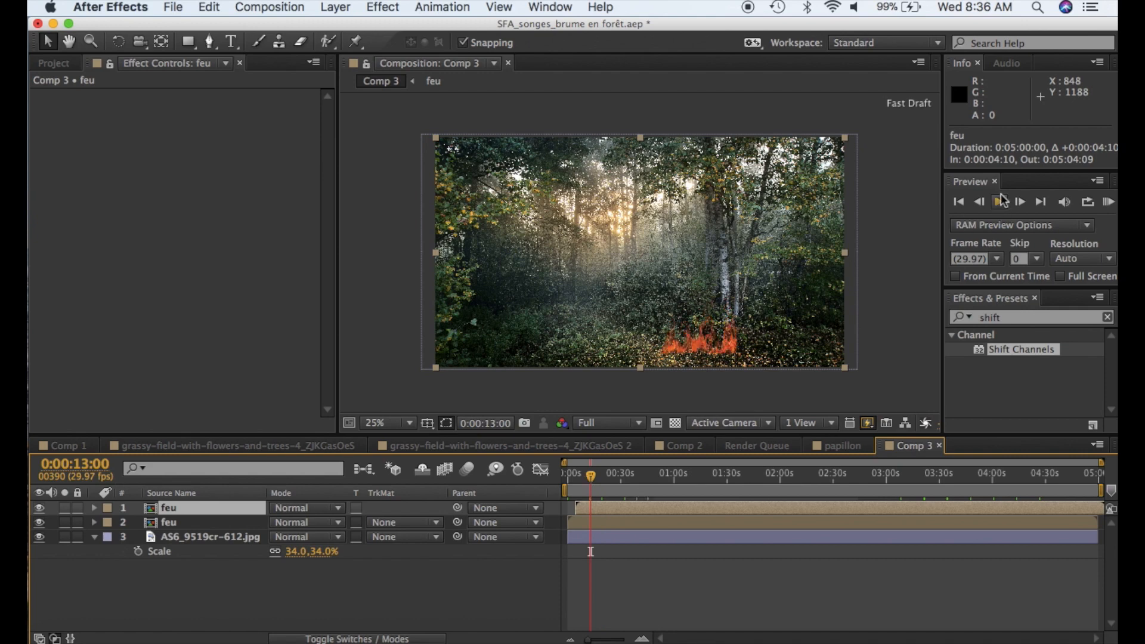
click(1002, 201)
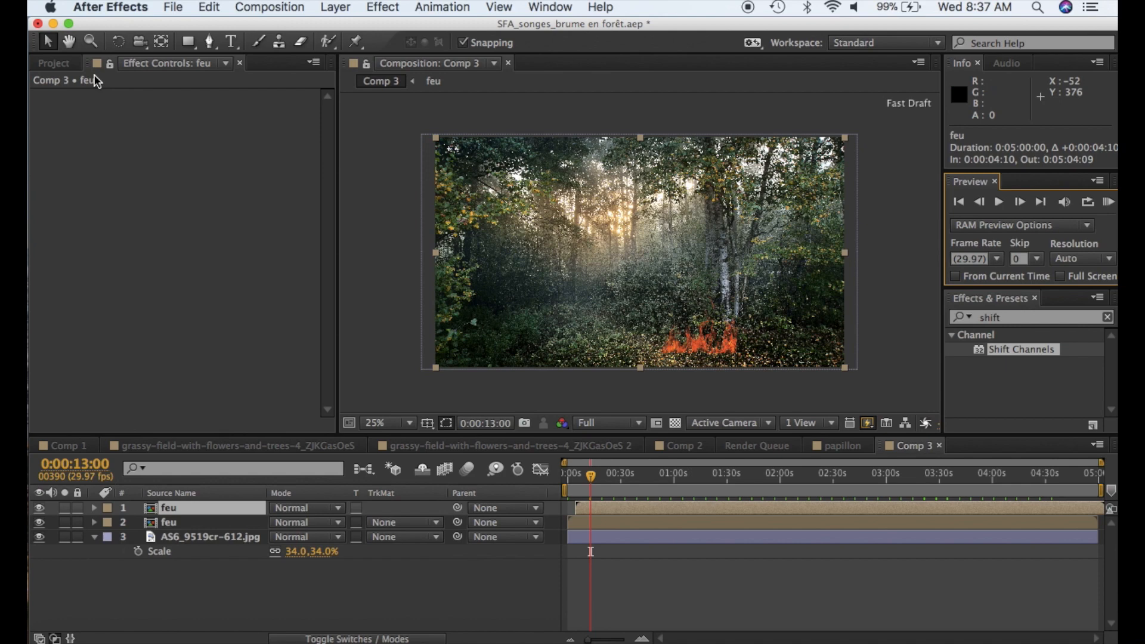
- Add the slow-motion thin film of smoke clip to Comp 3 as the uppermost layer, centred in the frame
click(55, 63)
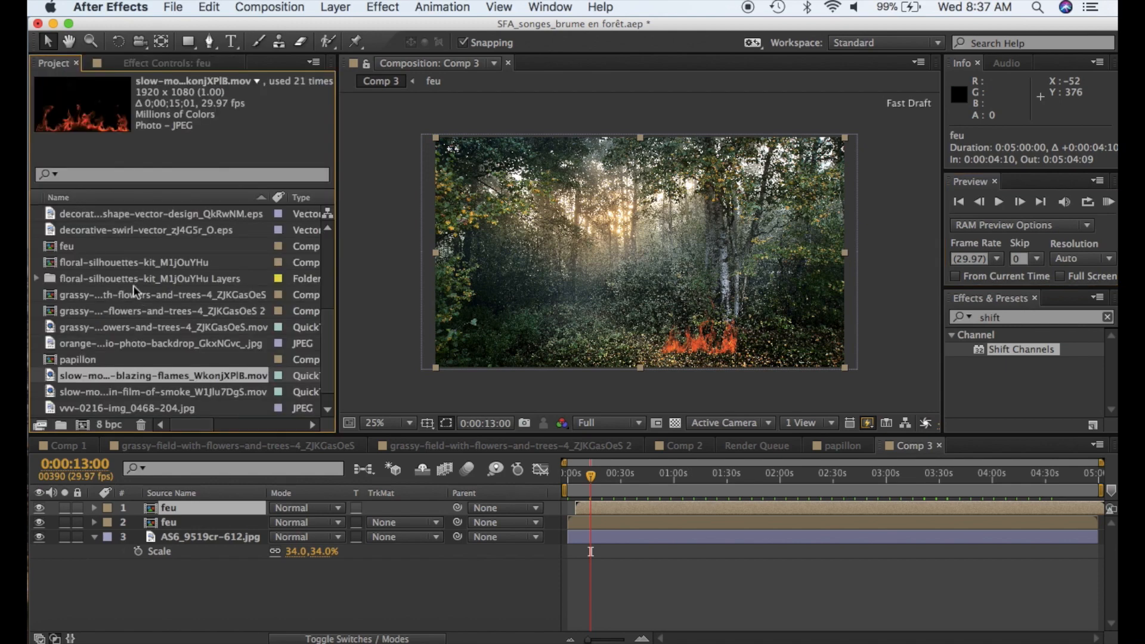
scroll(130, 296, down, 1)
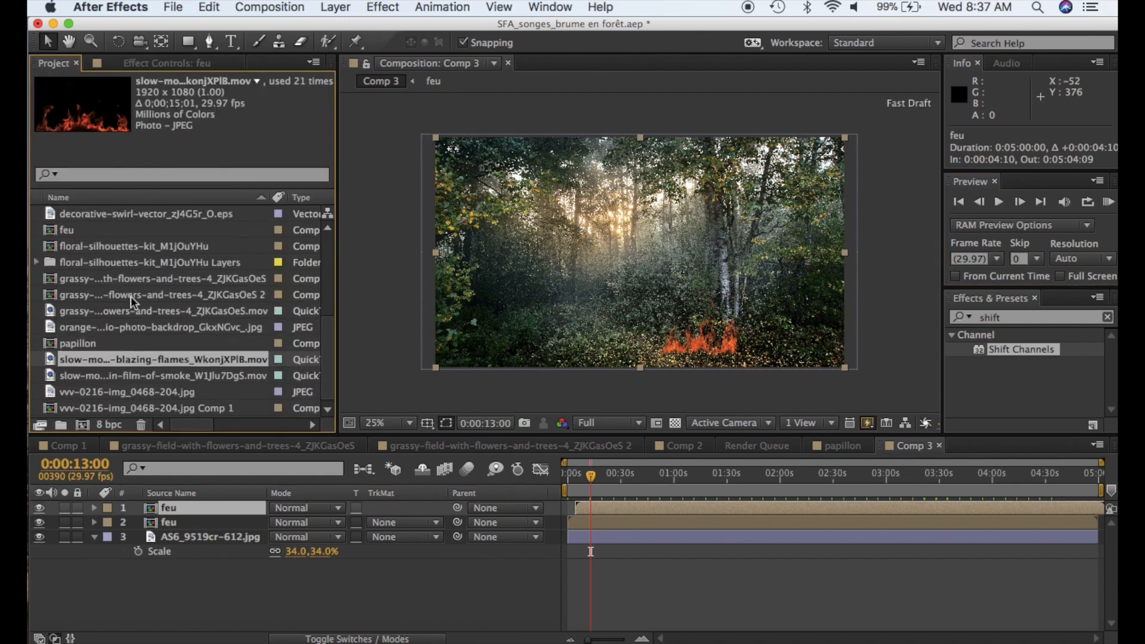
click(121, 374)
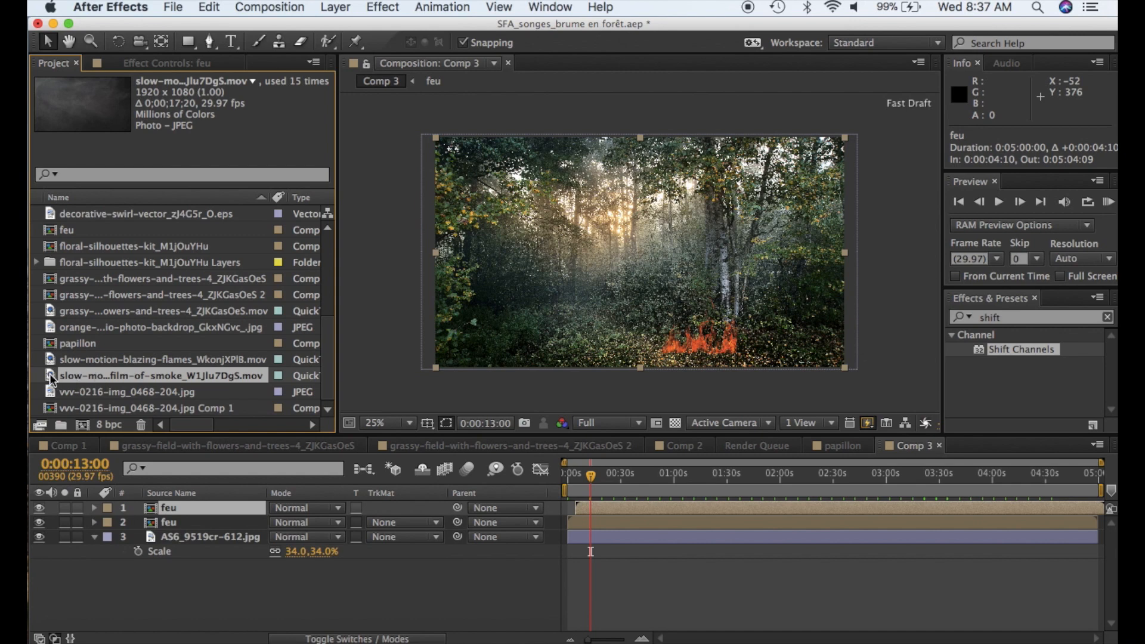
drag(51, 379, 645, 252)
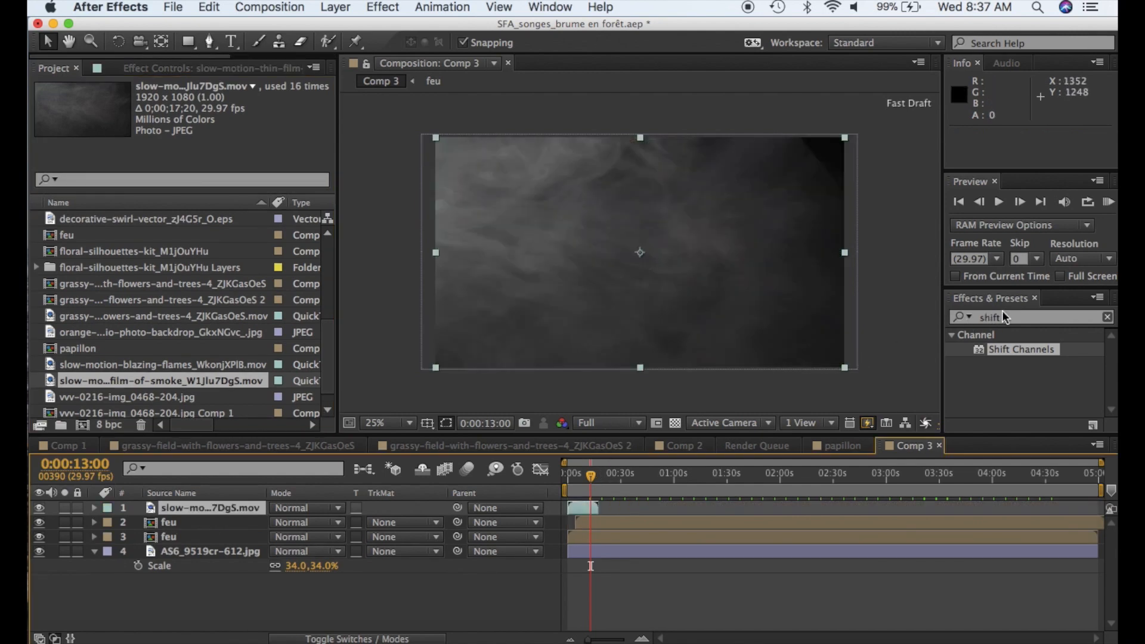
- Apply the Levels effect to the smoke layer with Input Black 20 and Input White 125
click(949, 314)
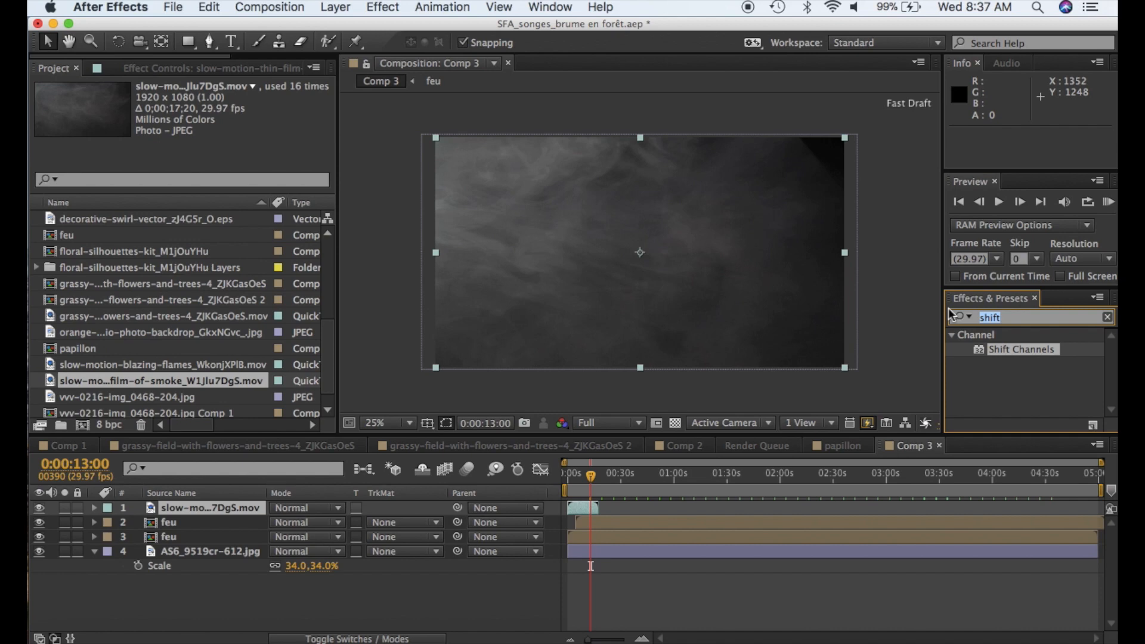
text(leve)
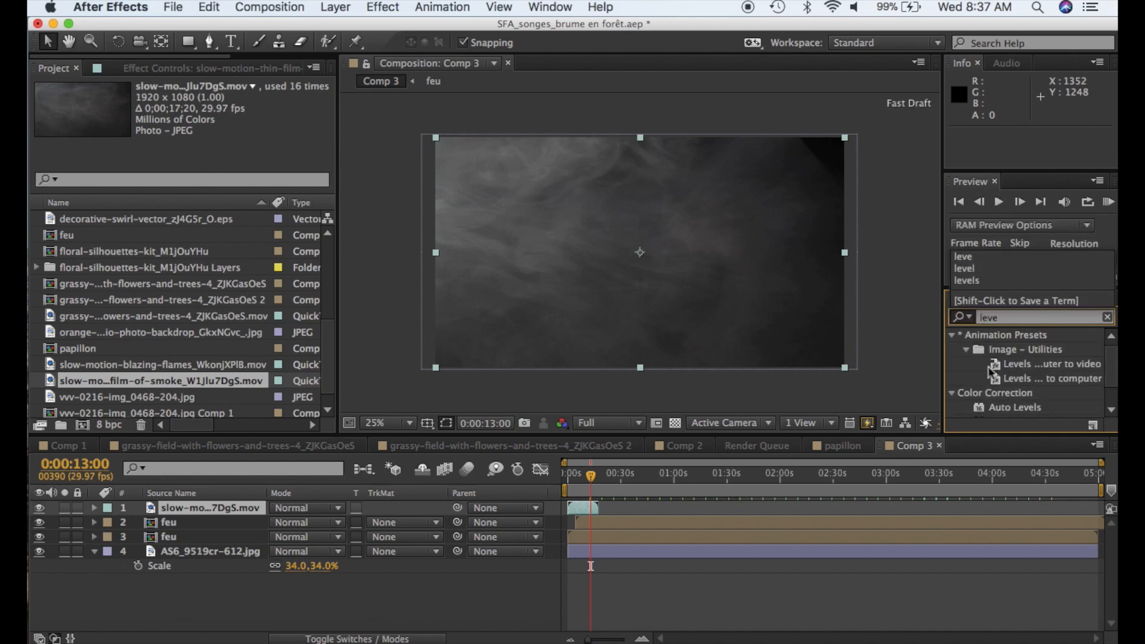
scroll(989, 372, down, 2)
click(976, 397)
drag(976, 397, 712, 277)
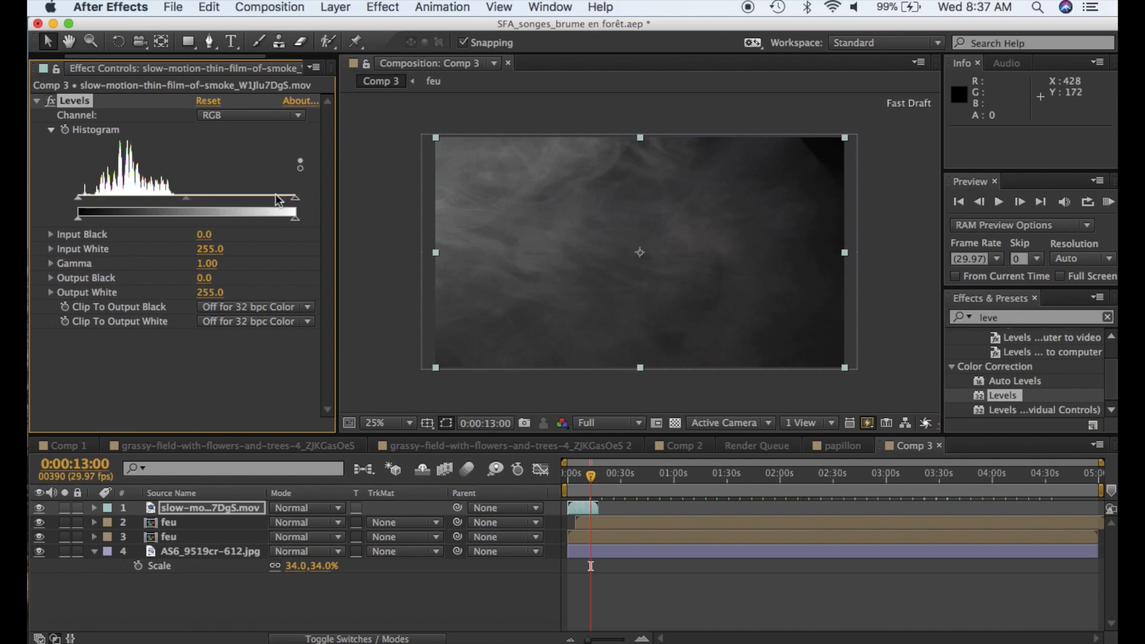
drag(295, 198, 186, 210)
drag(79, 199, 98, 208)
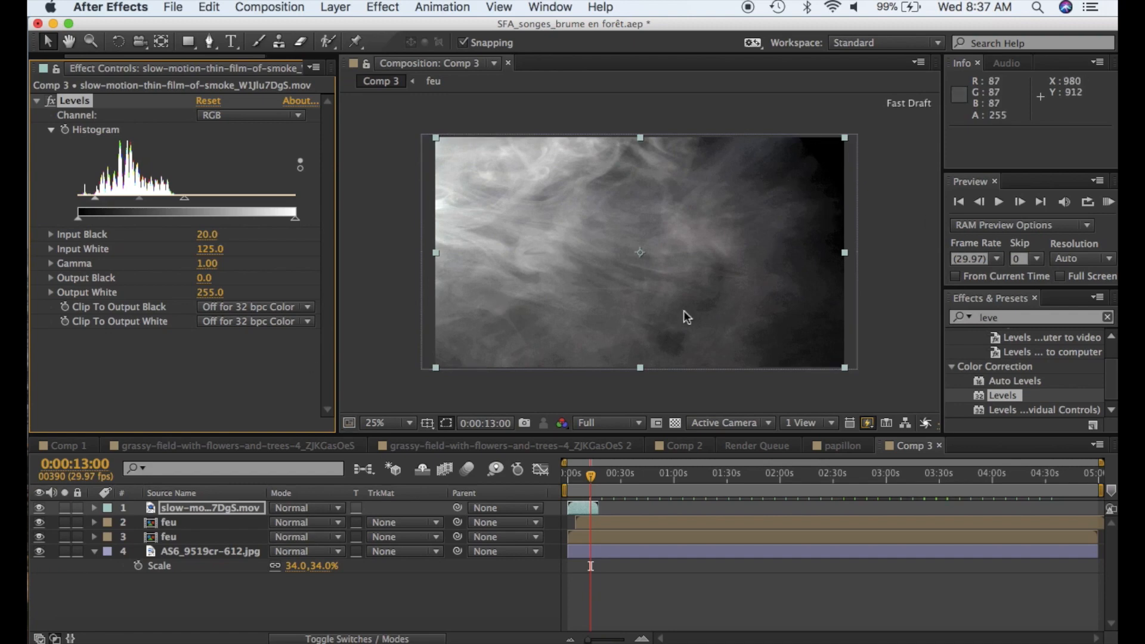
- Unlink the smoke layer's scale proportions and mirror it horizontally with a scale of -107.0, 100.0%
click(218, 507)
key(s)
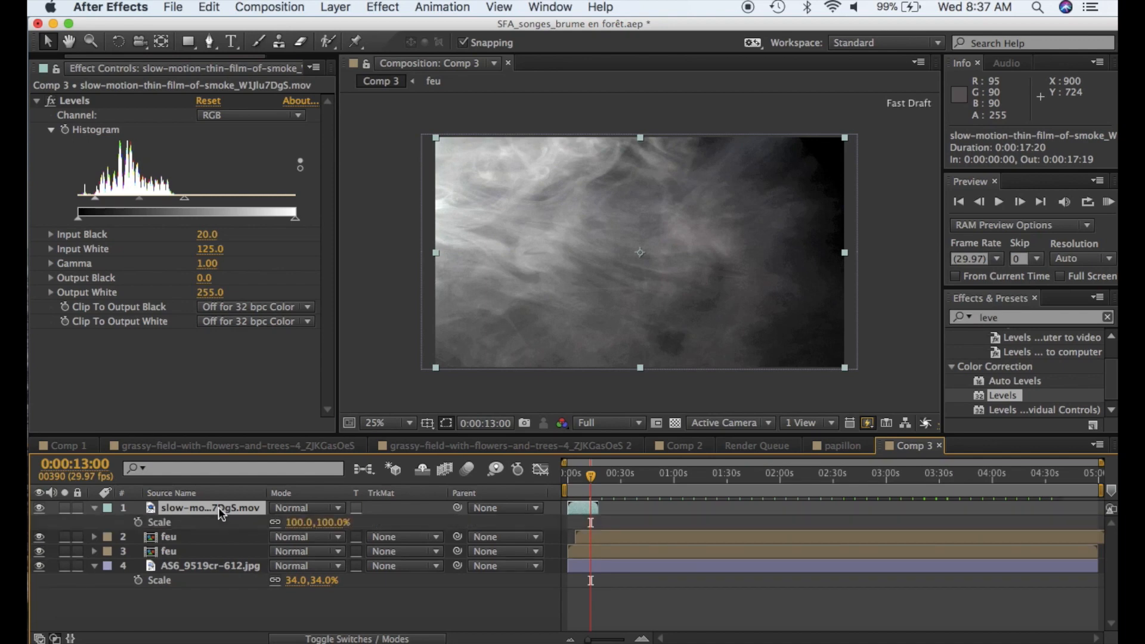
click(275, 522)
drag(295, 523, 120, 524)
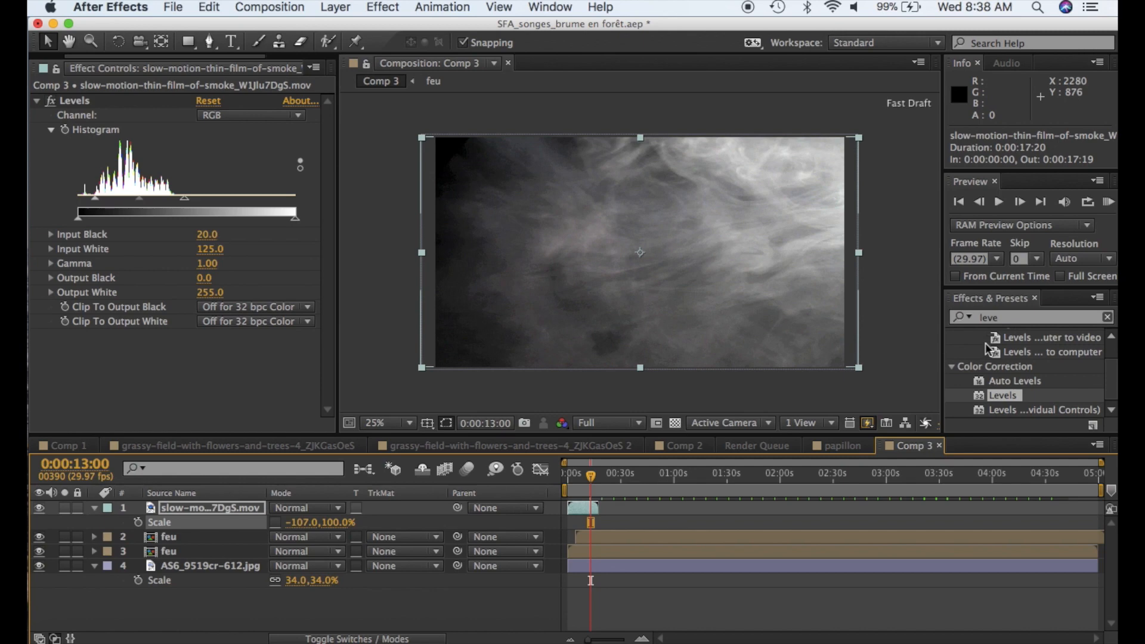
- Apply the Shift Channels effect to the smoke layer and take its alpha from Luminance
double_click(979, 313)
text(s)
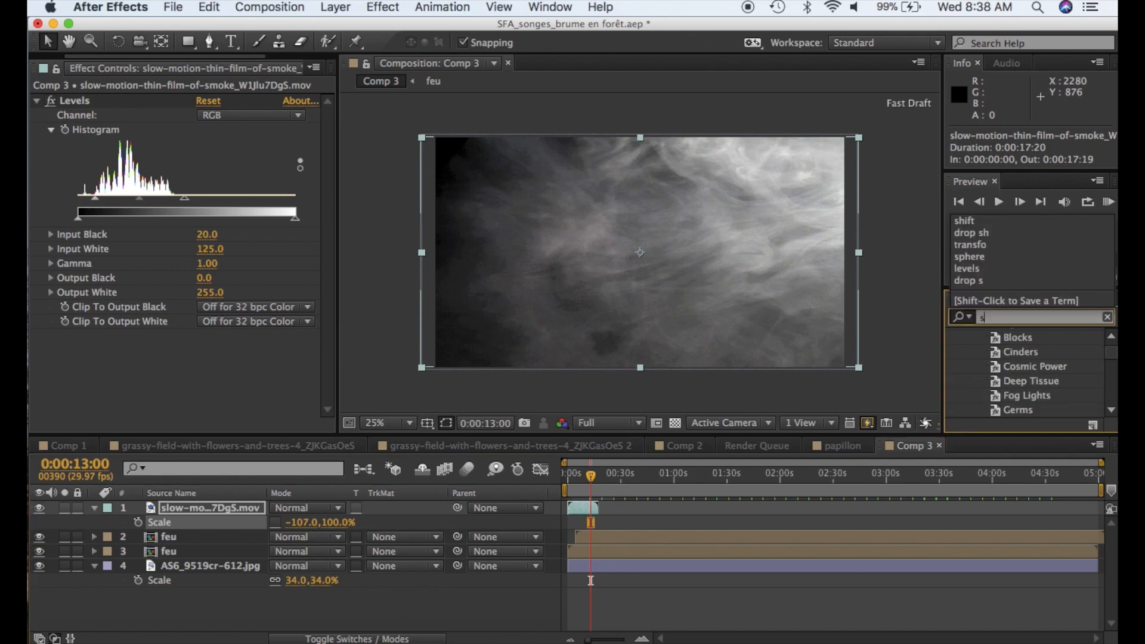
text(hift)
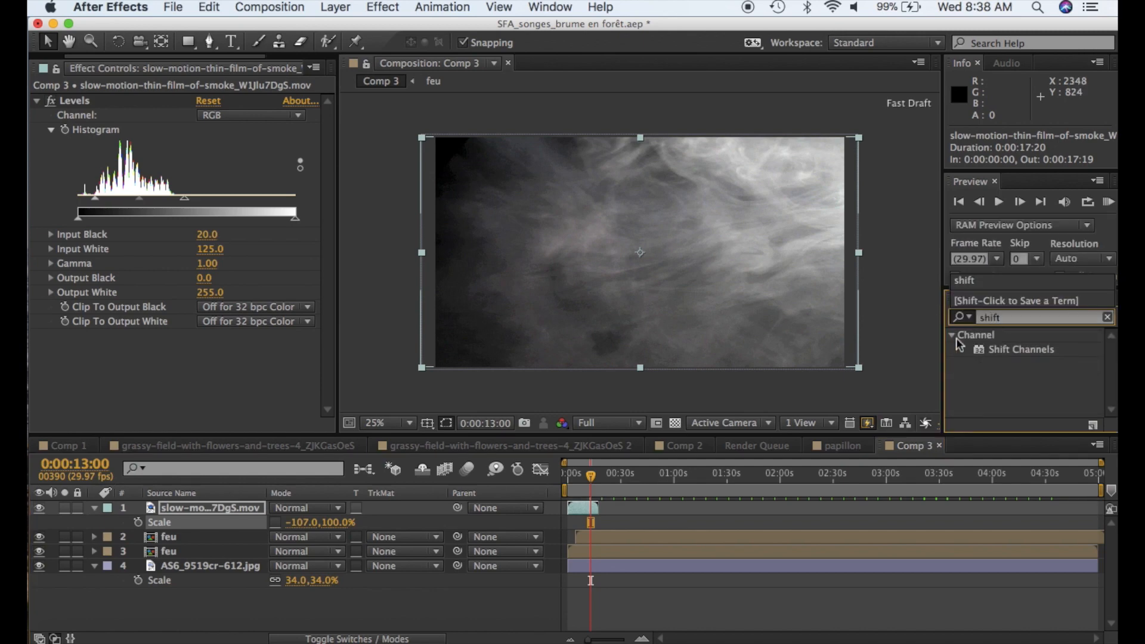
click(980, 352)
drag(980, 352, 736, 285)
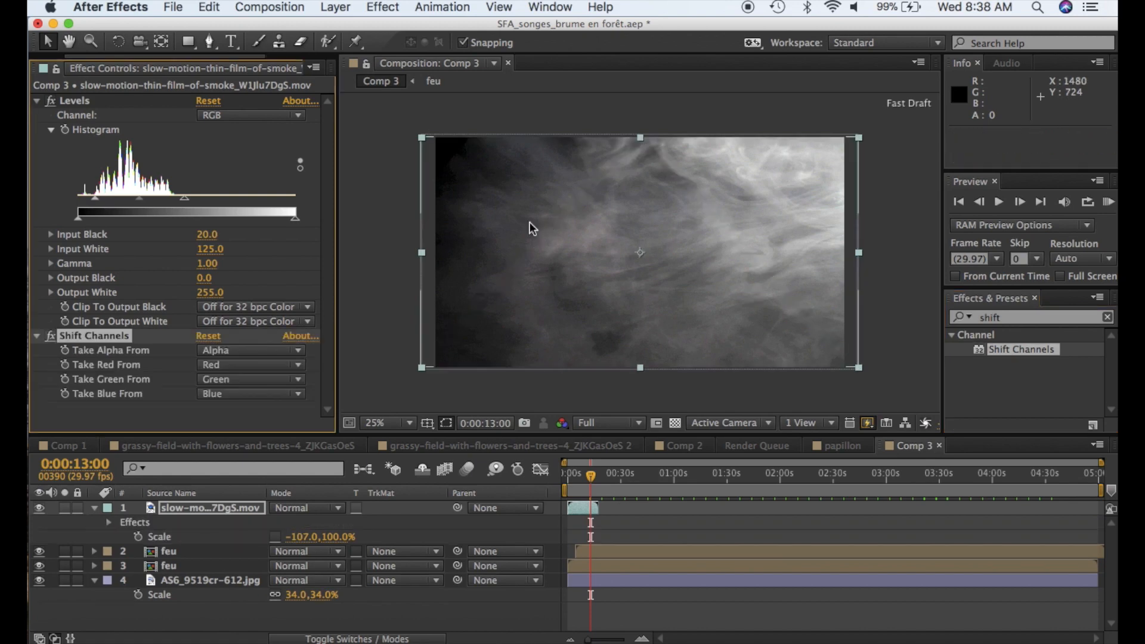
click(241, 350)
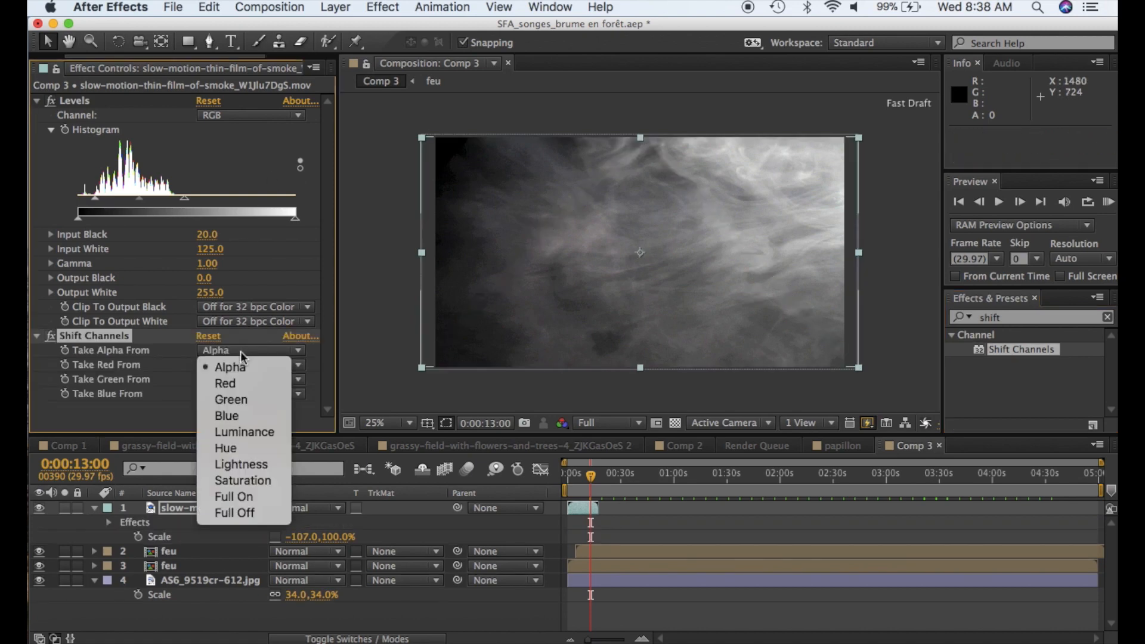
click(238, 431)
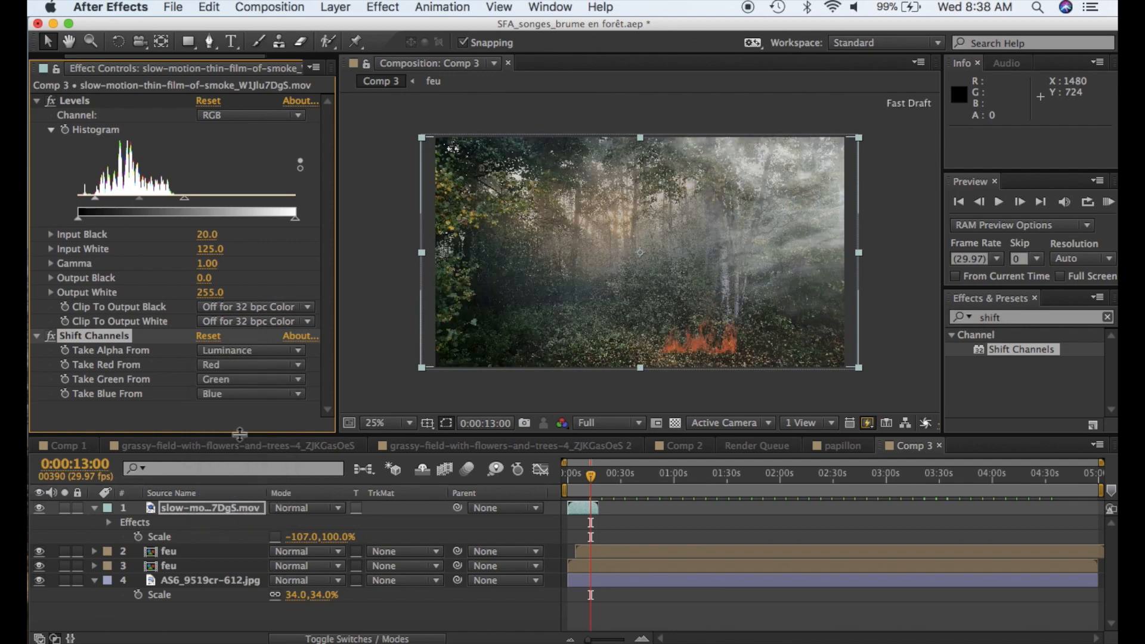
- Try the Luminescent Premul blending mode on the smoke layer at 50% opacity
click(309, 509)
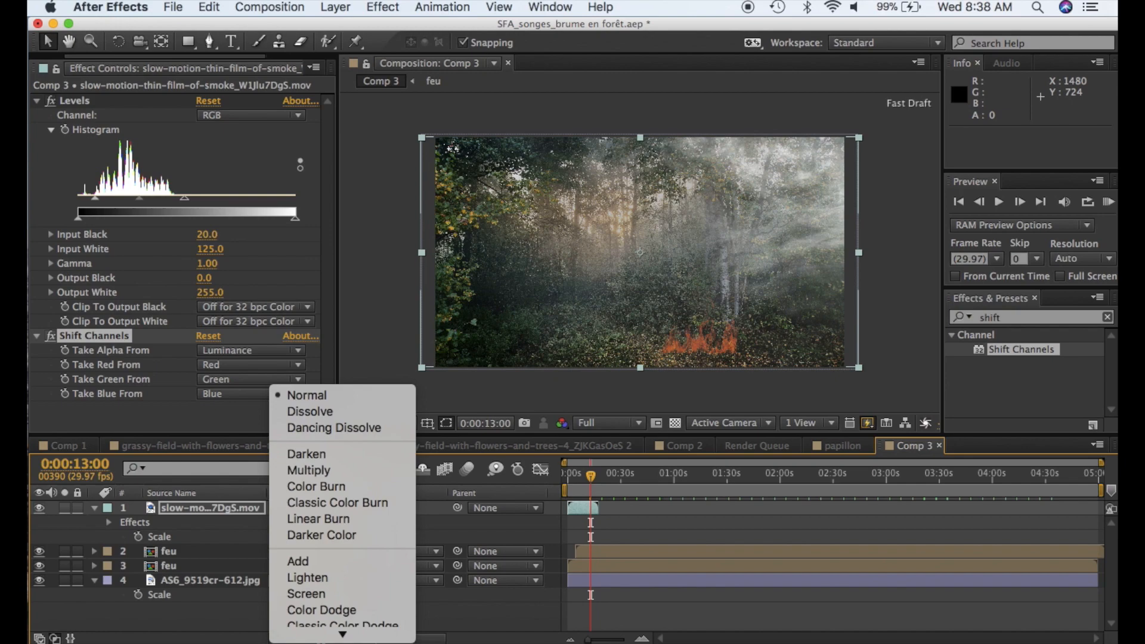
scroll(322, 510, down, 5)
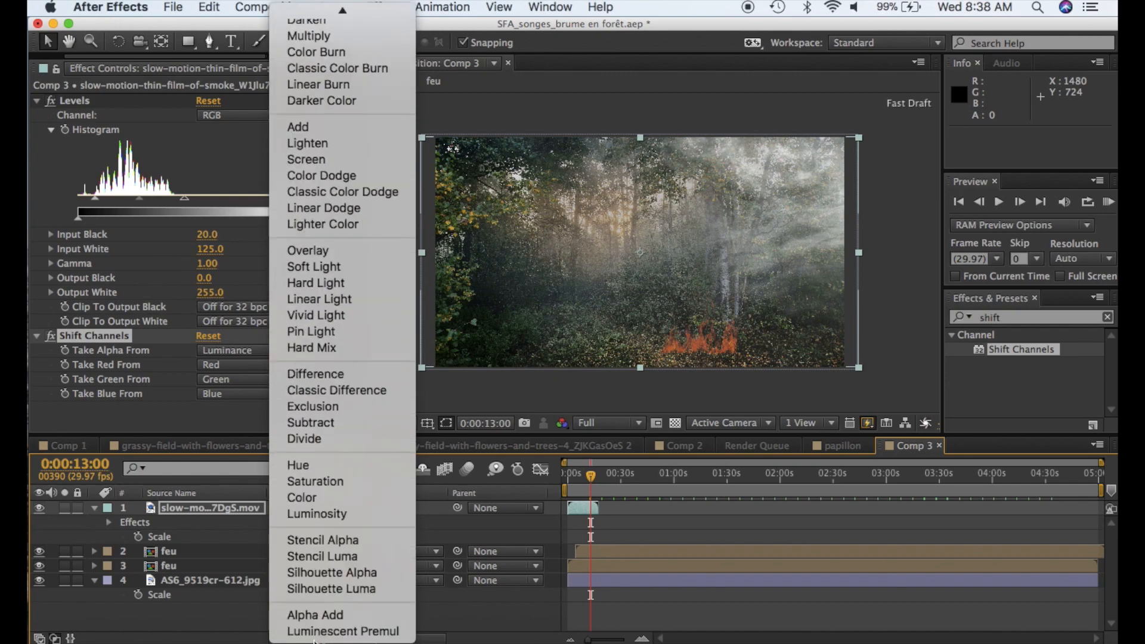
click(316, 631)
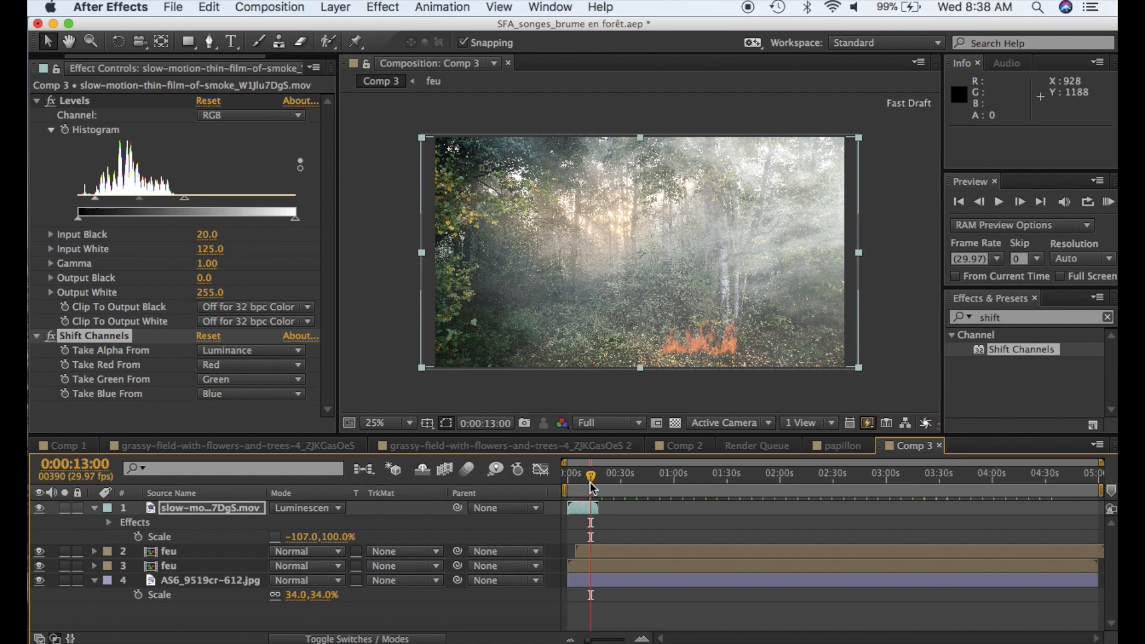
click(249, 508)
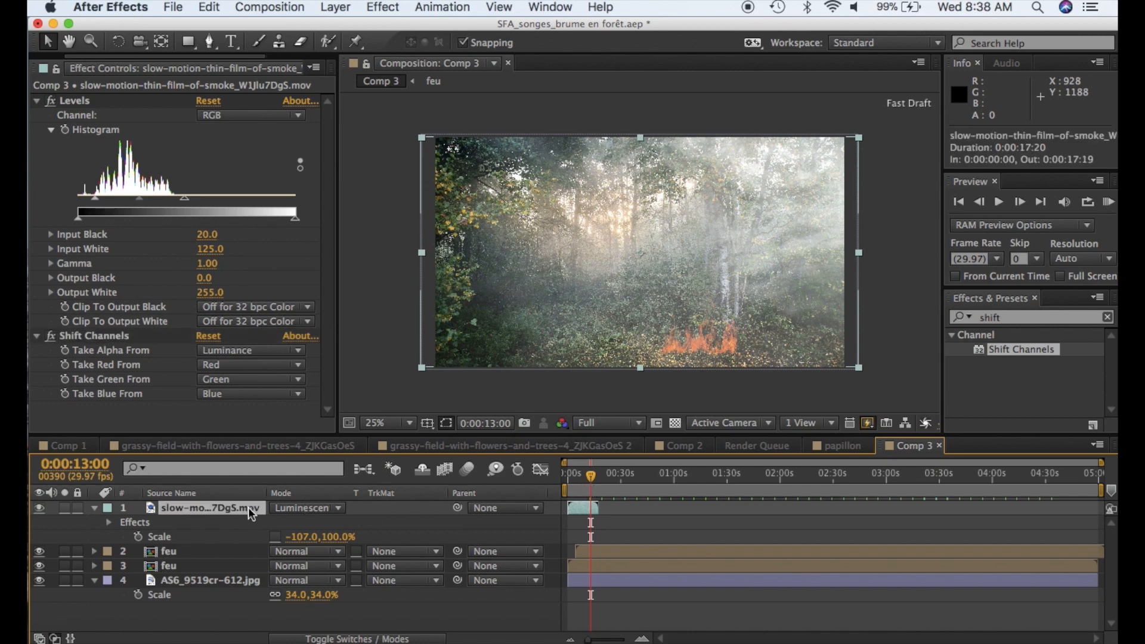
key(t)
drag(284, 529, 263, 523)
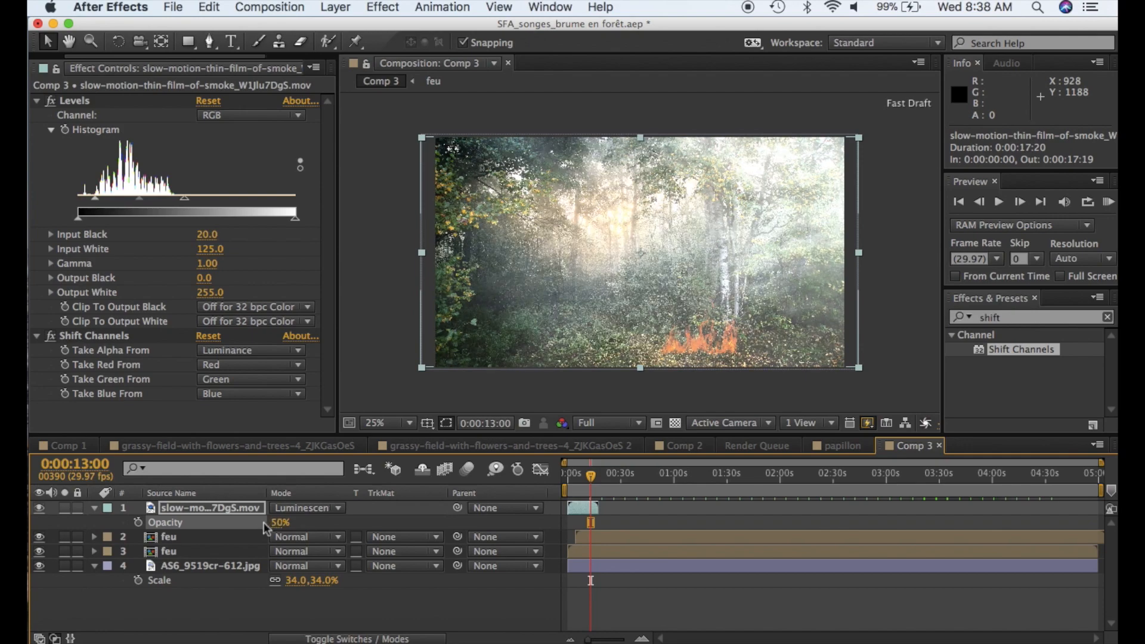
- Set the smoke layer's blending mode to Screen and its opacity to 100%
click(329, 507)
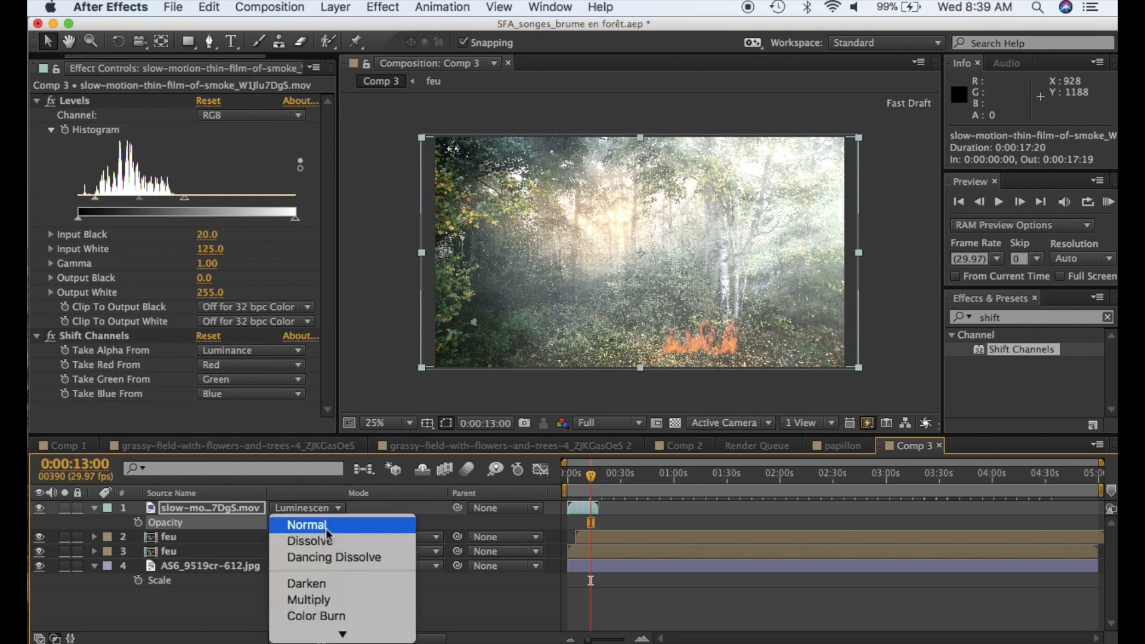
scroll(312, 523, down, 3)
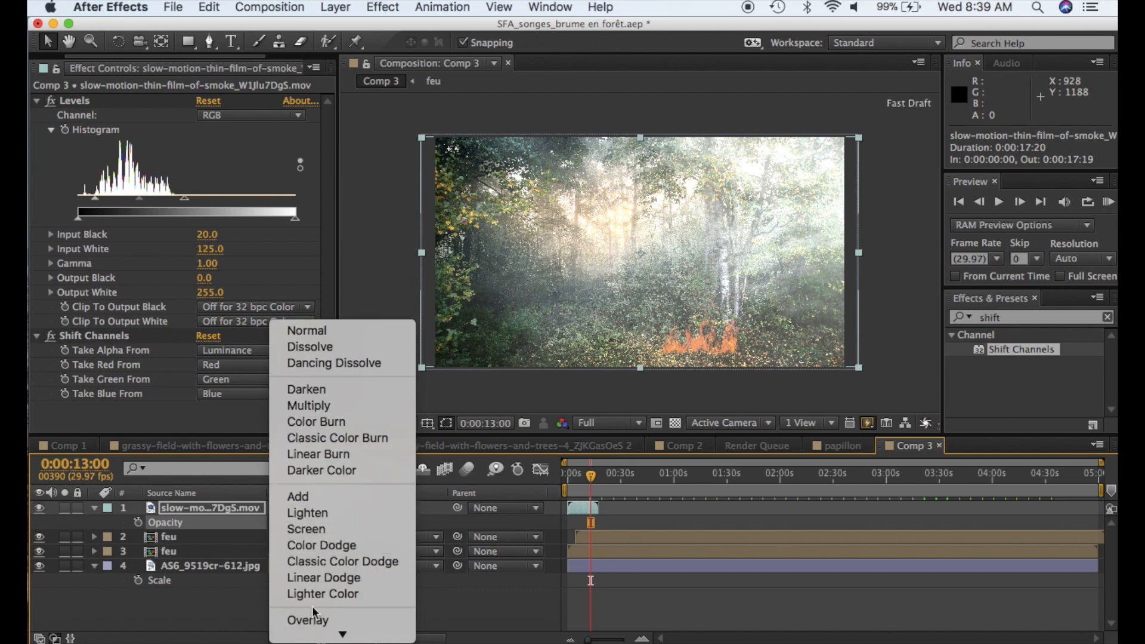
click(313, 531)
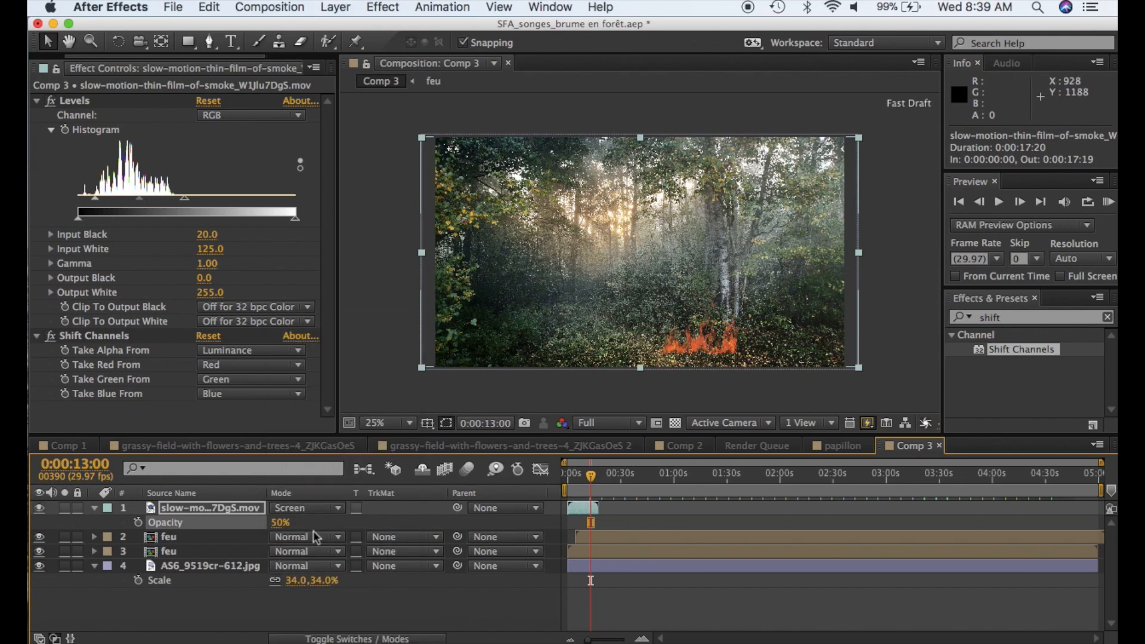
drag(279, 522, 354, 529)
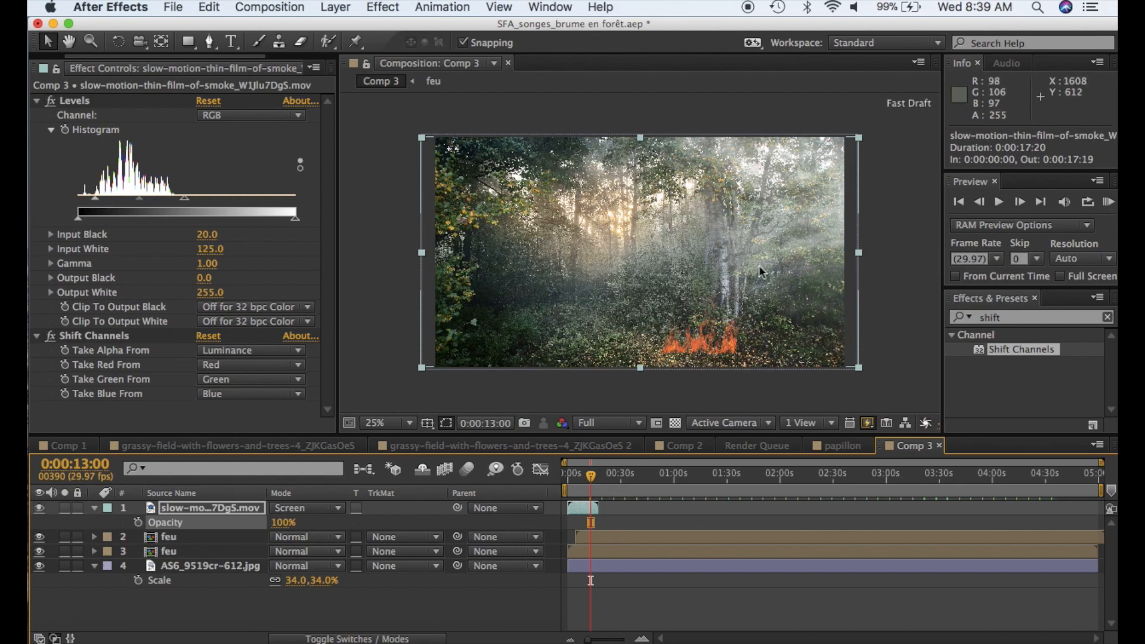
- Preview the smoke over the forest and fire from 0:00:07:21
drag(591, 475, 584, 474)
click(585, 503)
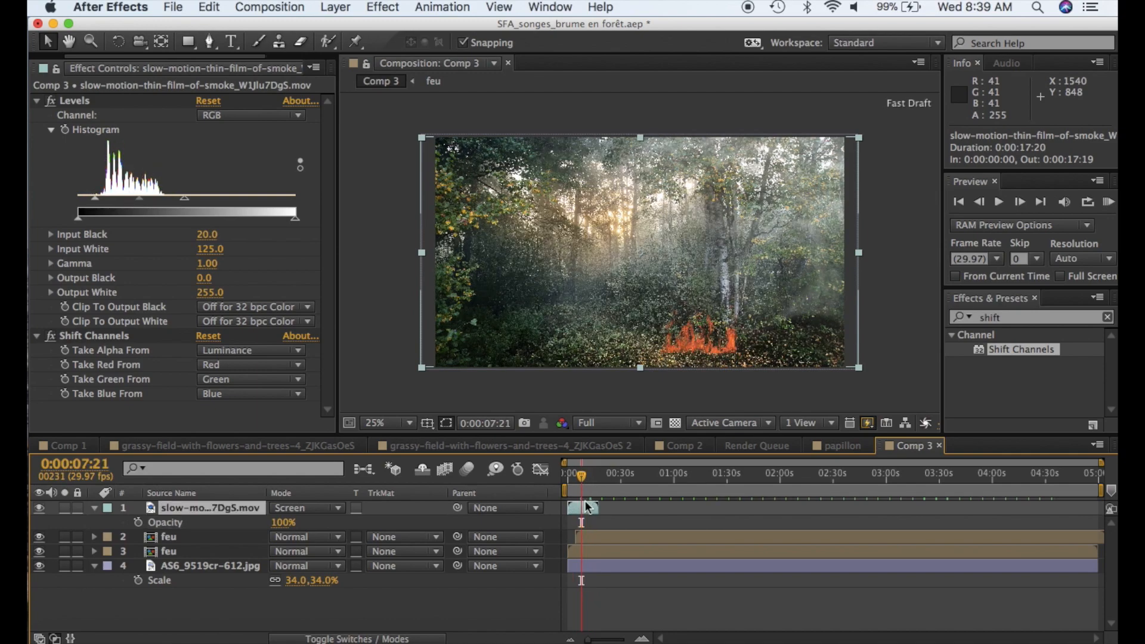
click(999, 202)
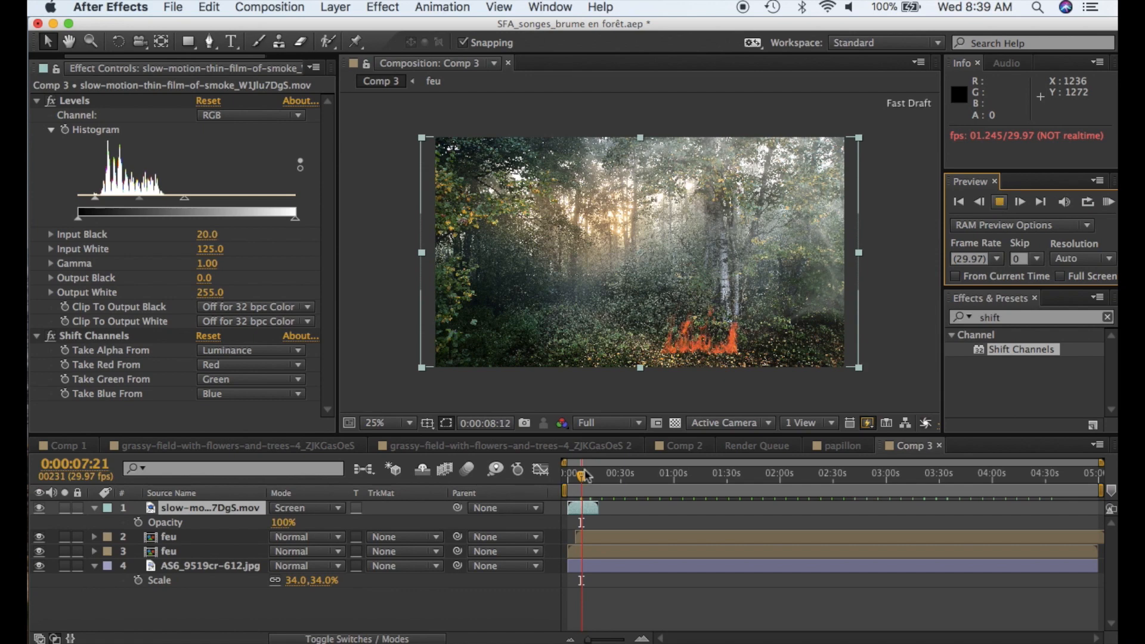
key(space)
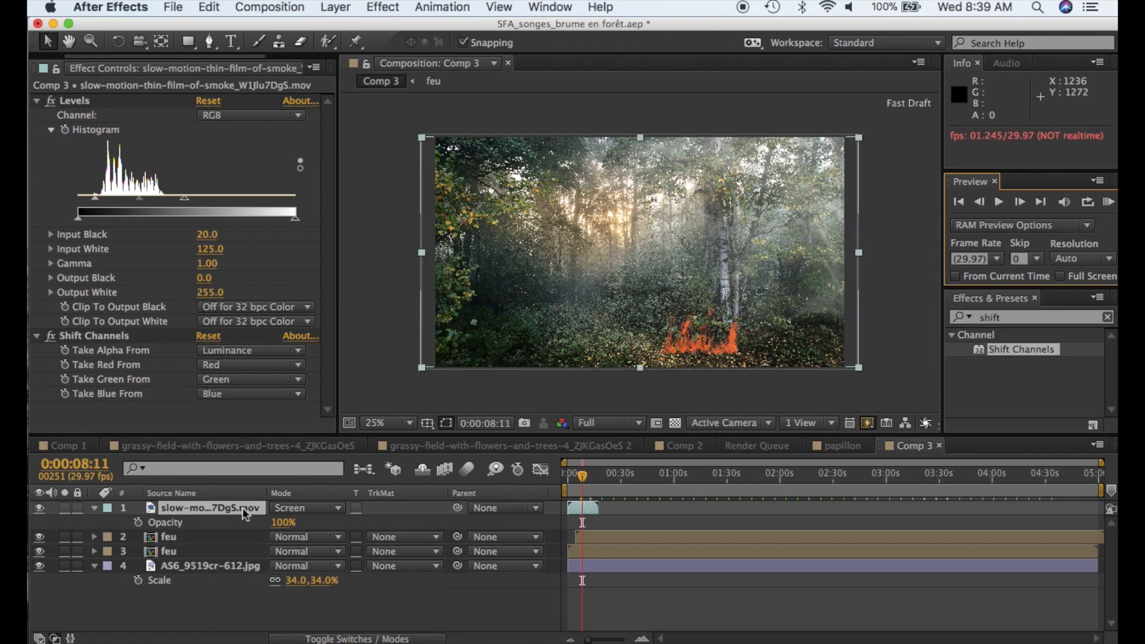
- Duplicate the smoke layer repeatedly until there are 26 smoke layers in Comp 3
click(245, 511)
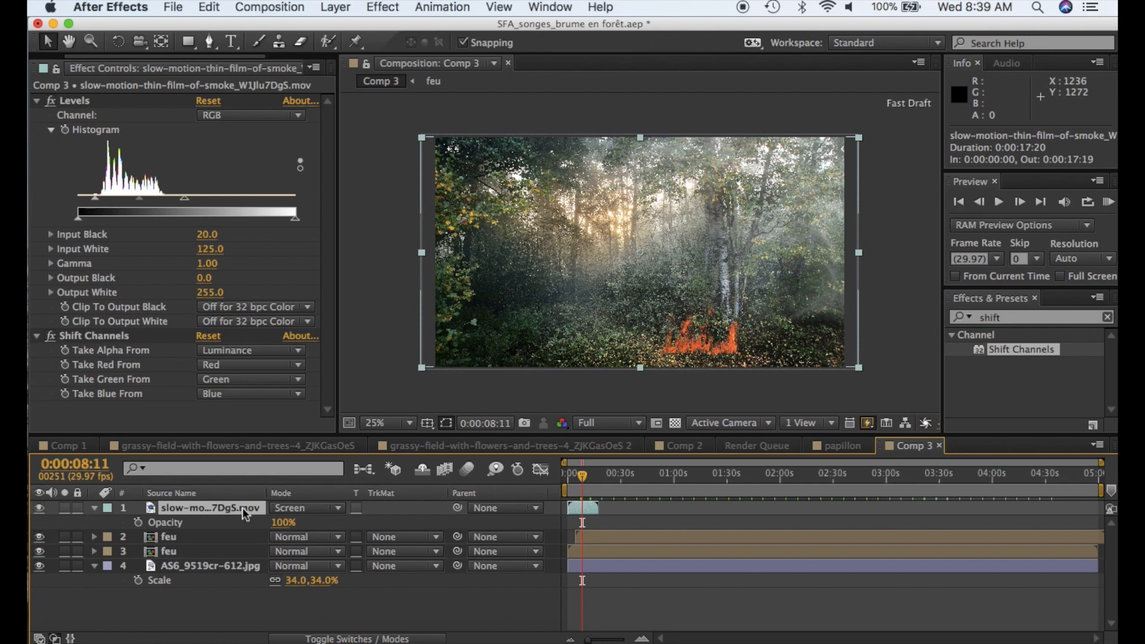
key(super+d)
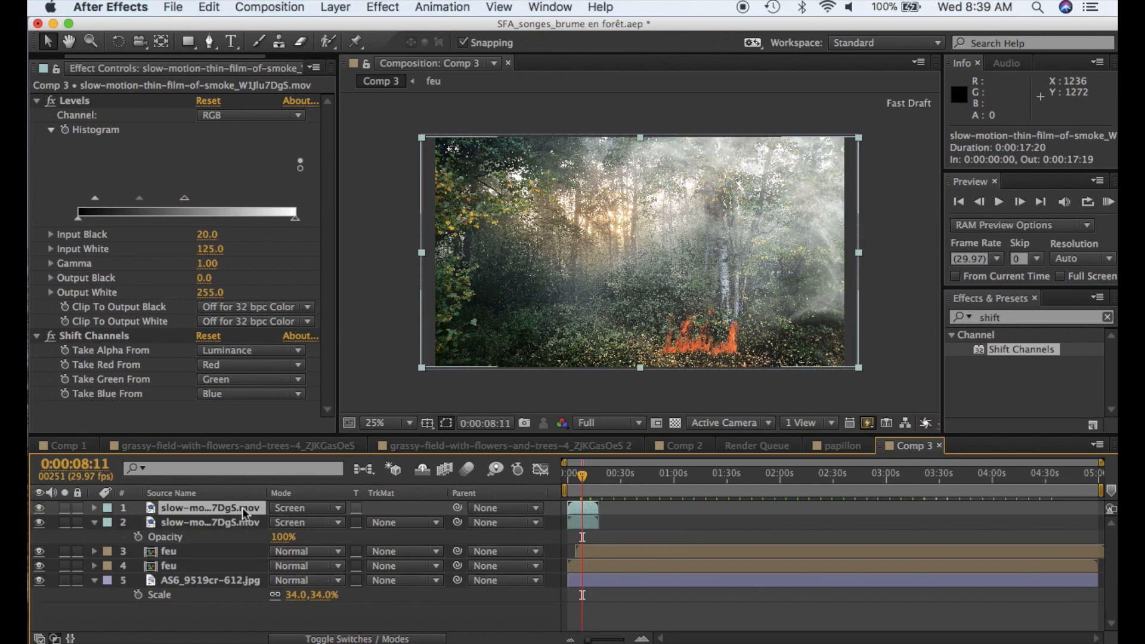
key(super+d)
key(super+d)
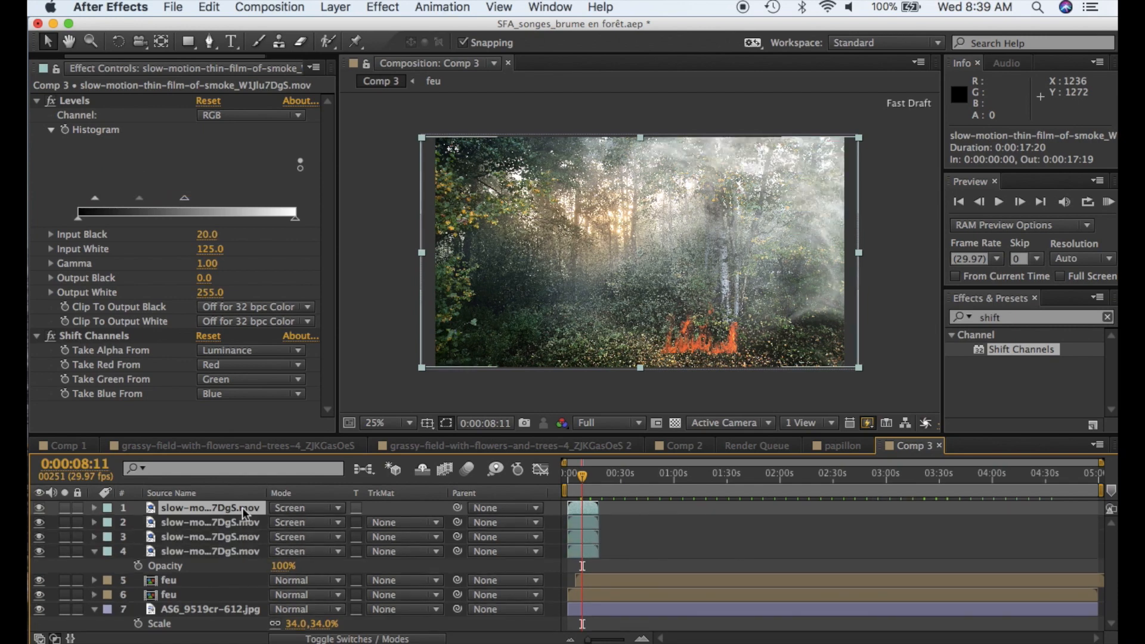
key(super+d)
key(super+d)
key(super+d)
key(super+d)
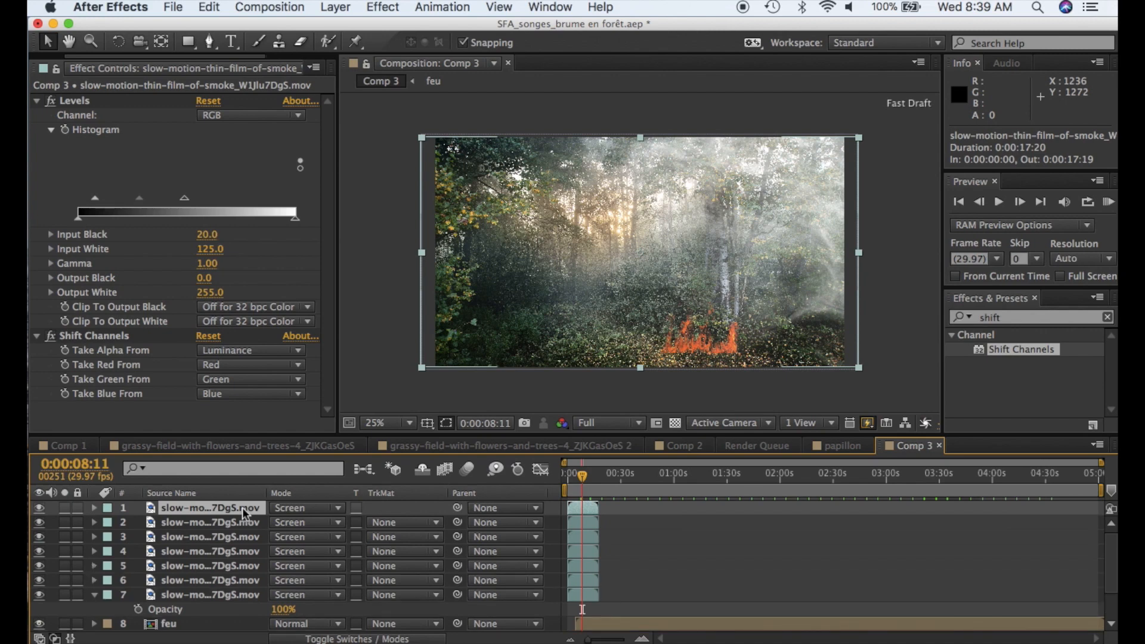
key(super+d)
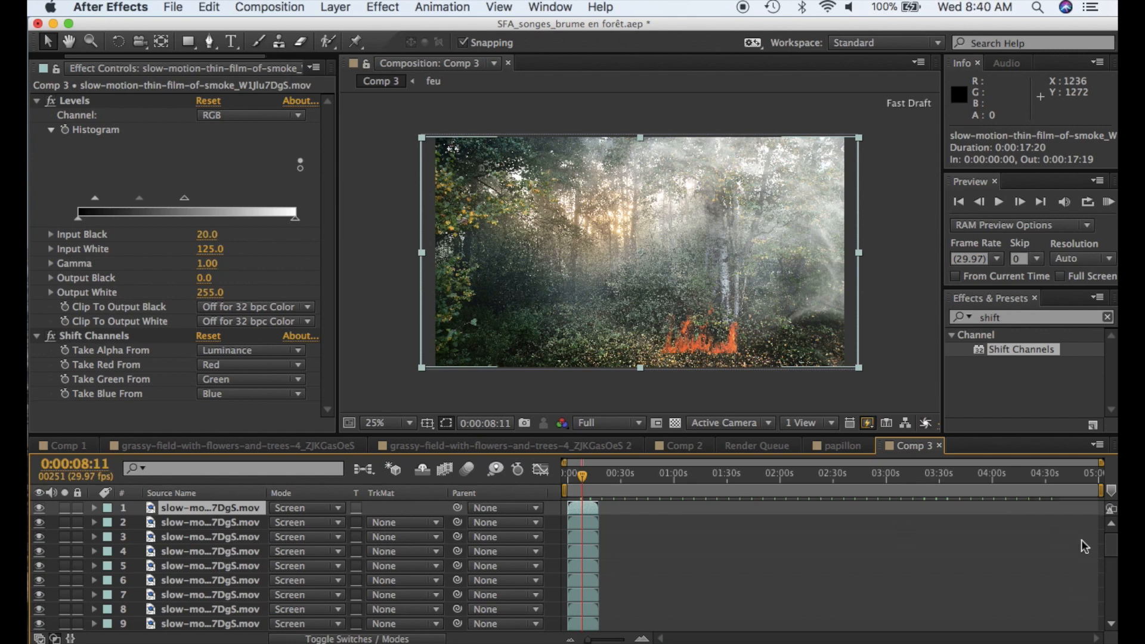
- Sequence all 26 smoke layers with a 0:00:02:00 overlap and the Cross Dissolve Front and Back Layers transition
drag(1111, 546, 1111, 613)
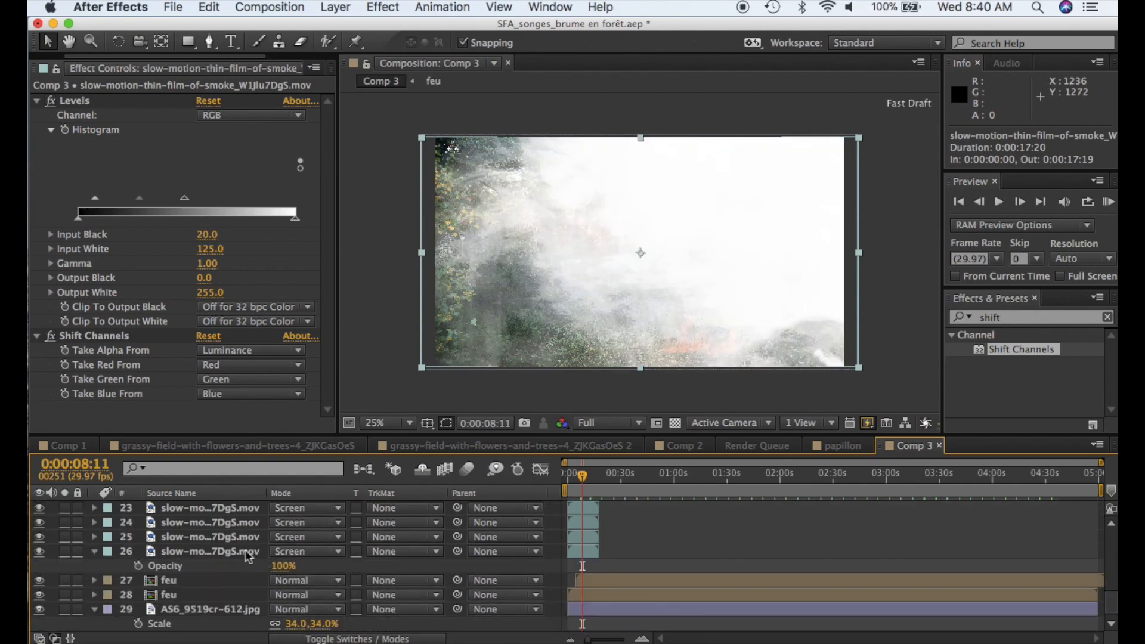
key(super+a)
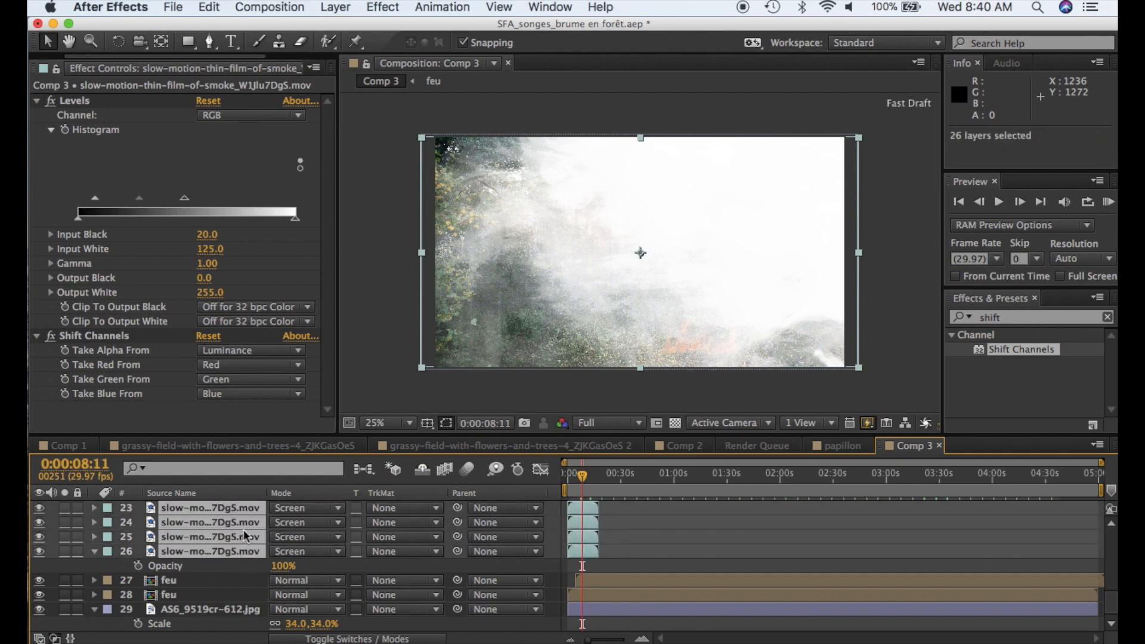
right_click(246, 536)
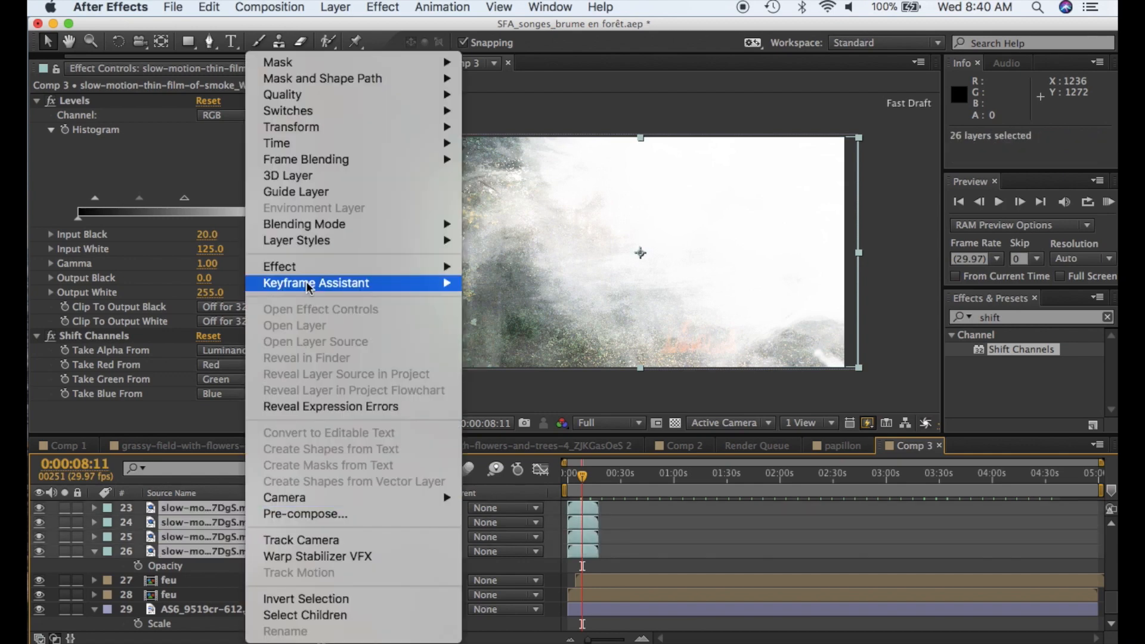
mouse_move(310, 283)
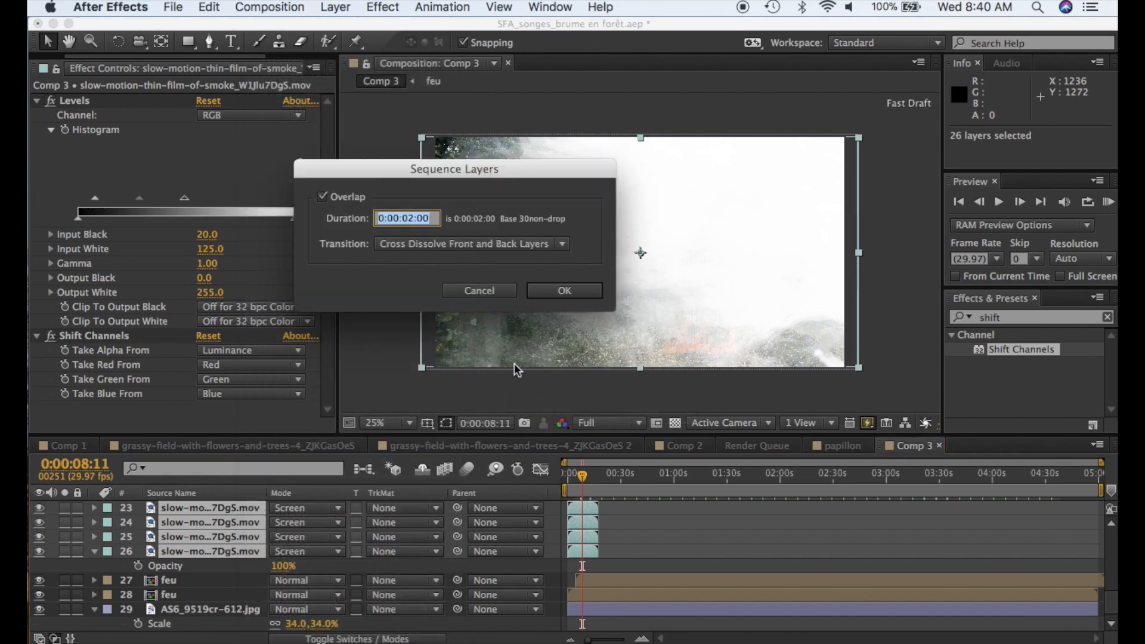
click(569, 294)
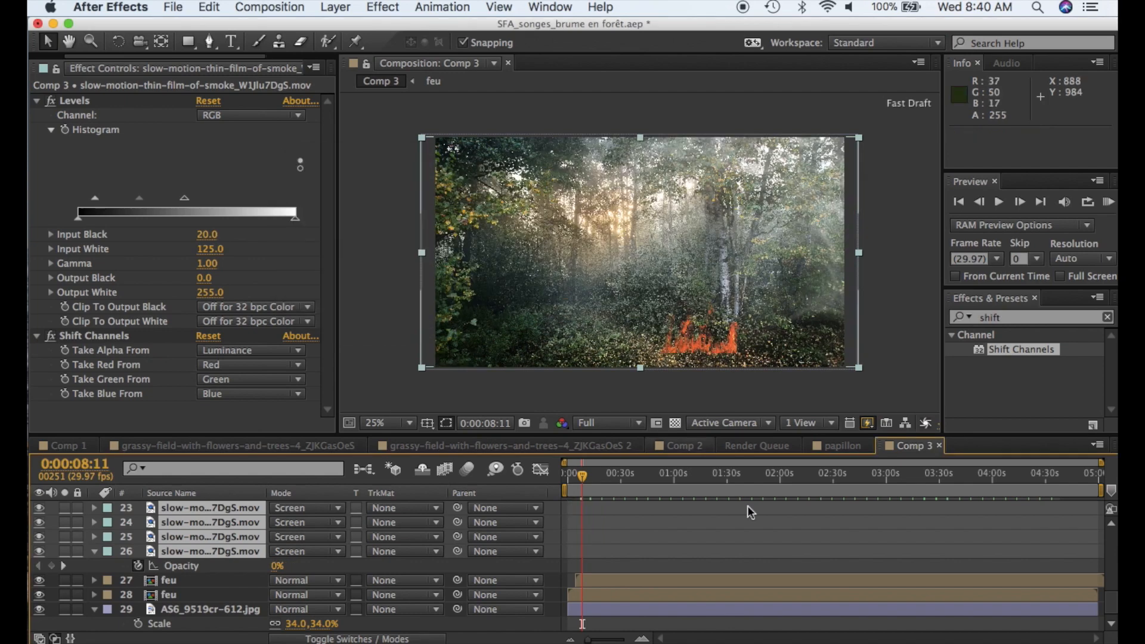
- Pre-compose the sequenced smoke layers into a new composition named fumée, moving all attributes into it
scroll(748, 520, up, 10)
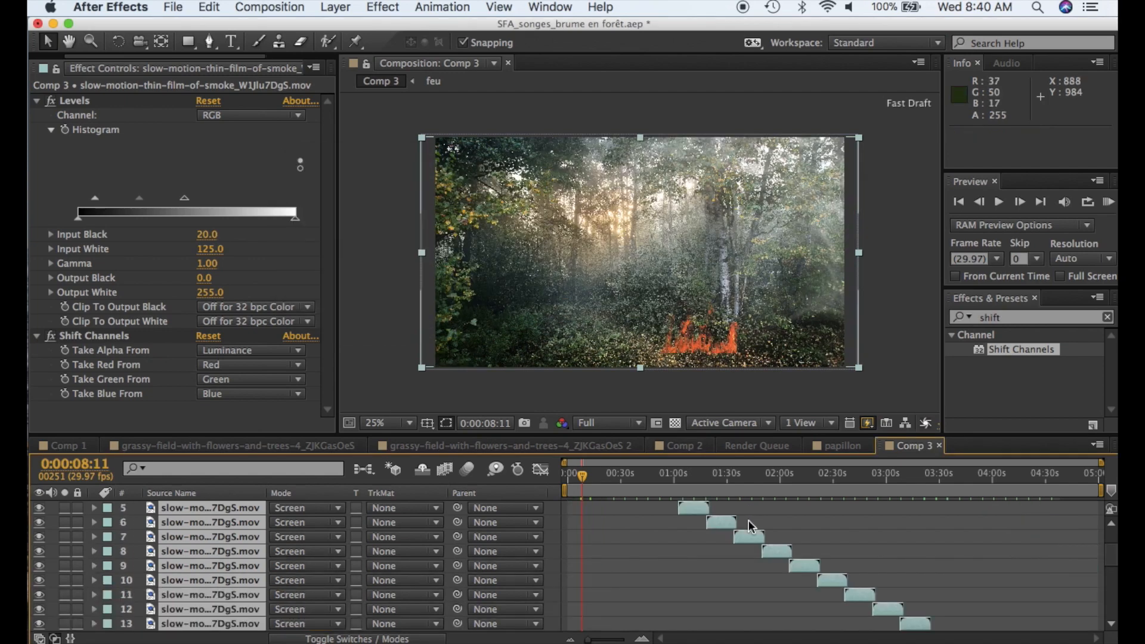
scroll(749, 520, down, 5)
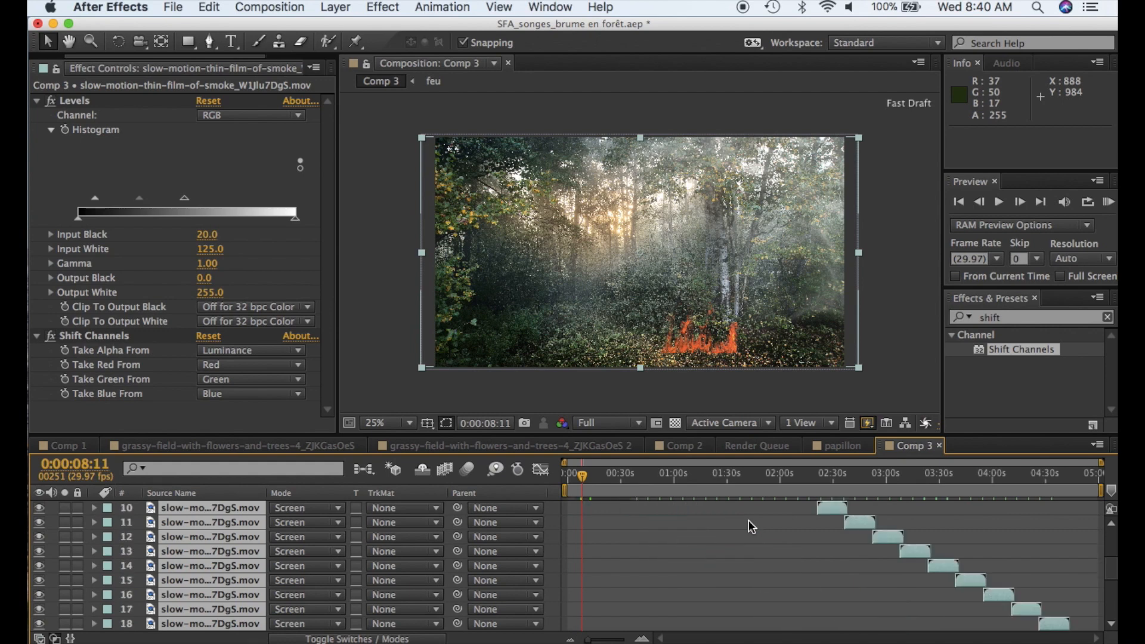
scroll(749, 520, down, 6)
scroll(749, 520, up, 6)
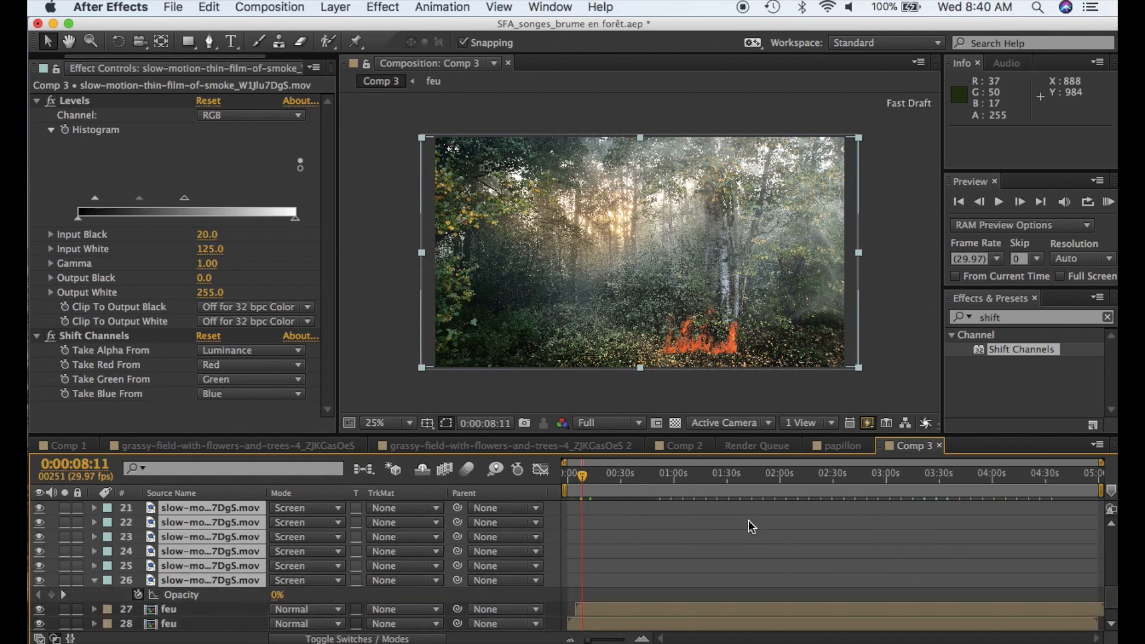
scroll(749, 520, up, 7)
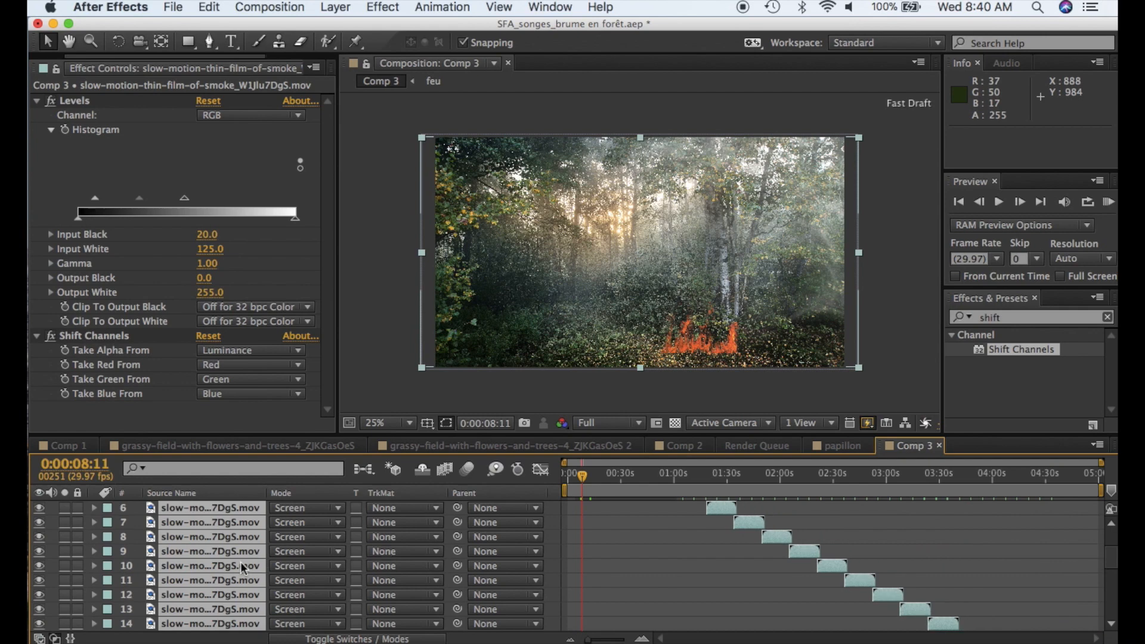
scroll(234, 556, up, 4)
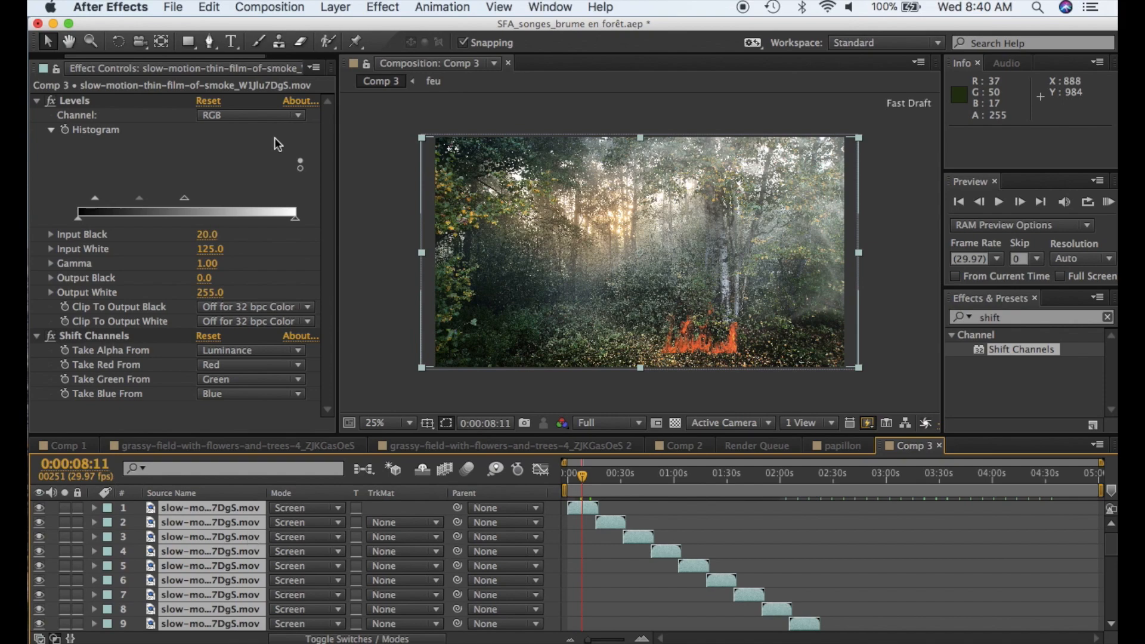
click(335, 7)
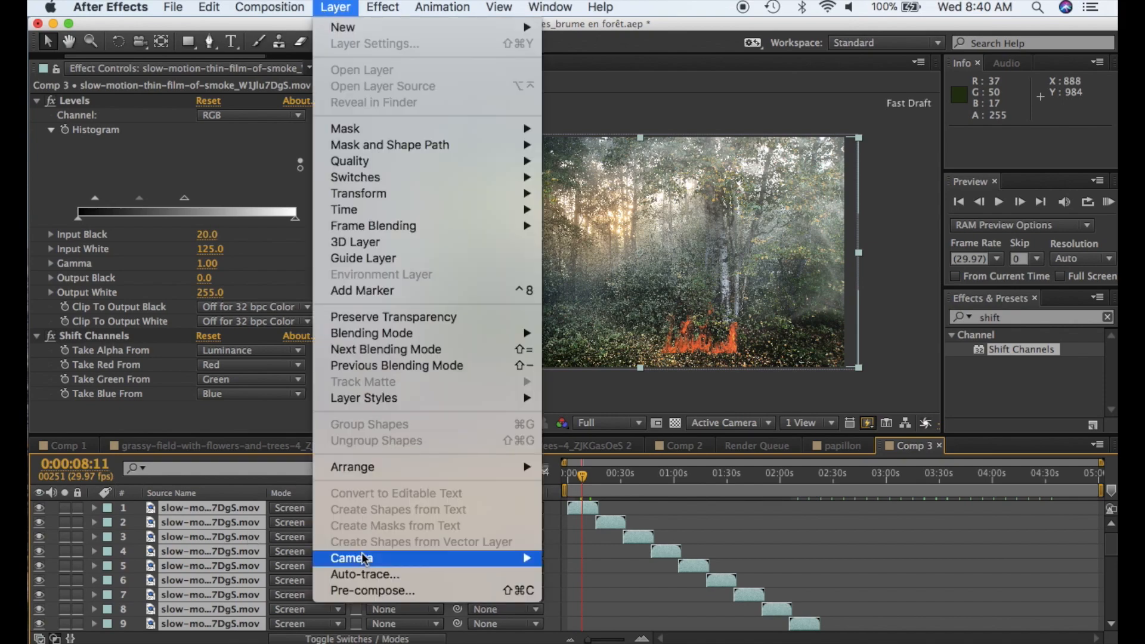
click(363, 595)
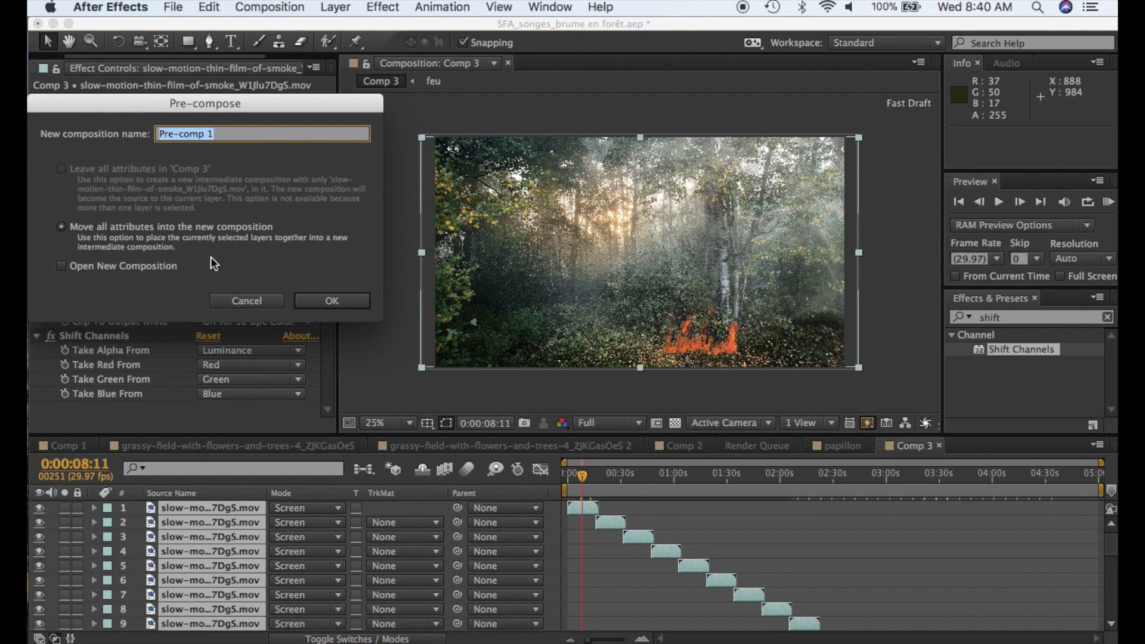
text(fumée)
click(335, 300)
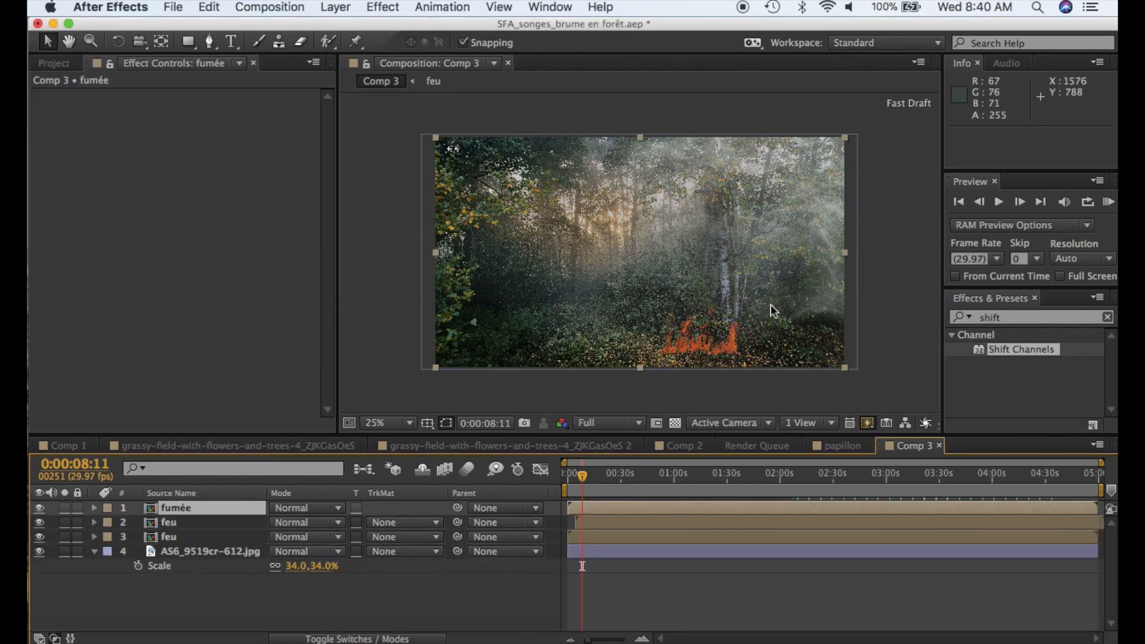
- Add AB_WaterTextures_loop.mov above the fumée layer in Comp 3 and stretch it to fill the composition frame
drag(585, 477, 634, 479)
click(566, 478)
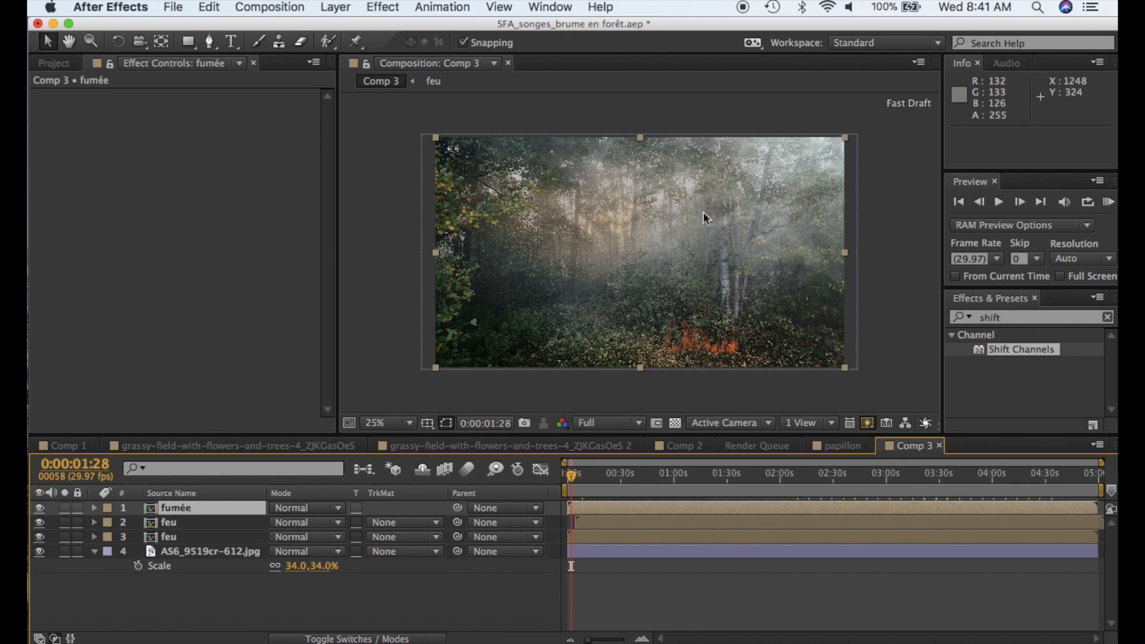
click(60, 62)
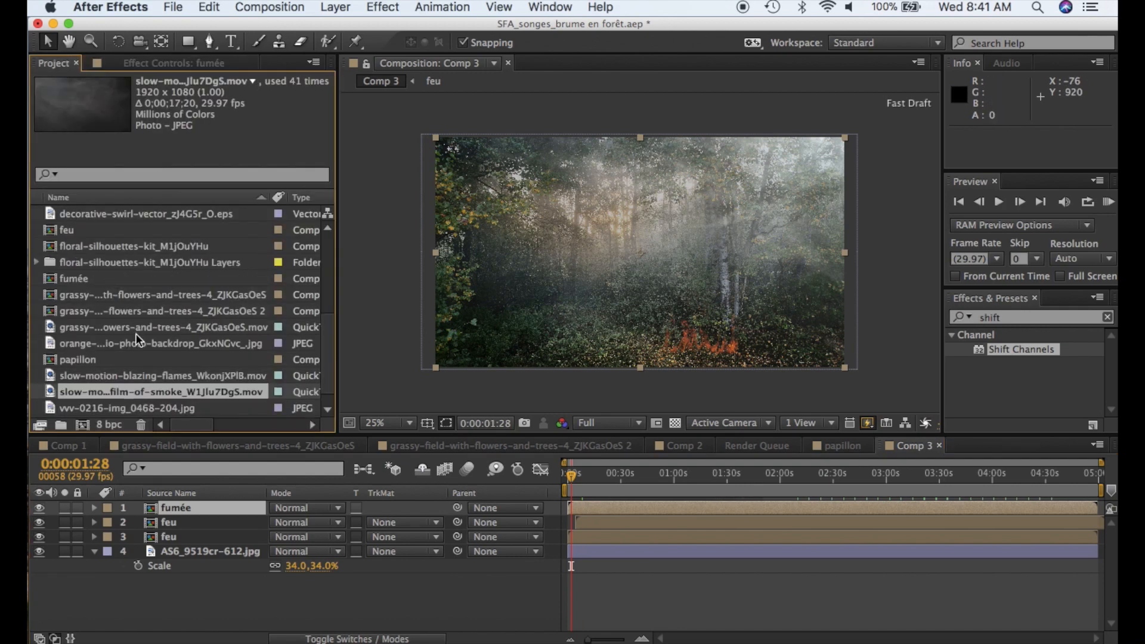
scroll(127, 338, up, 5)
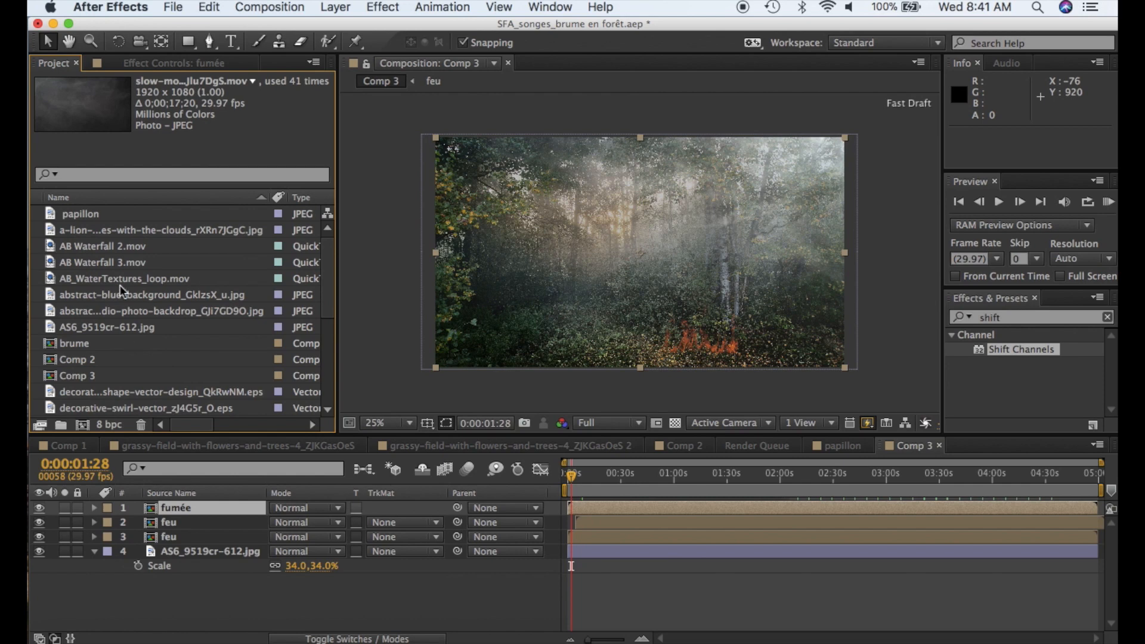
click(119, 281)
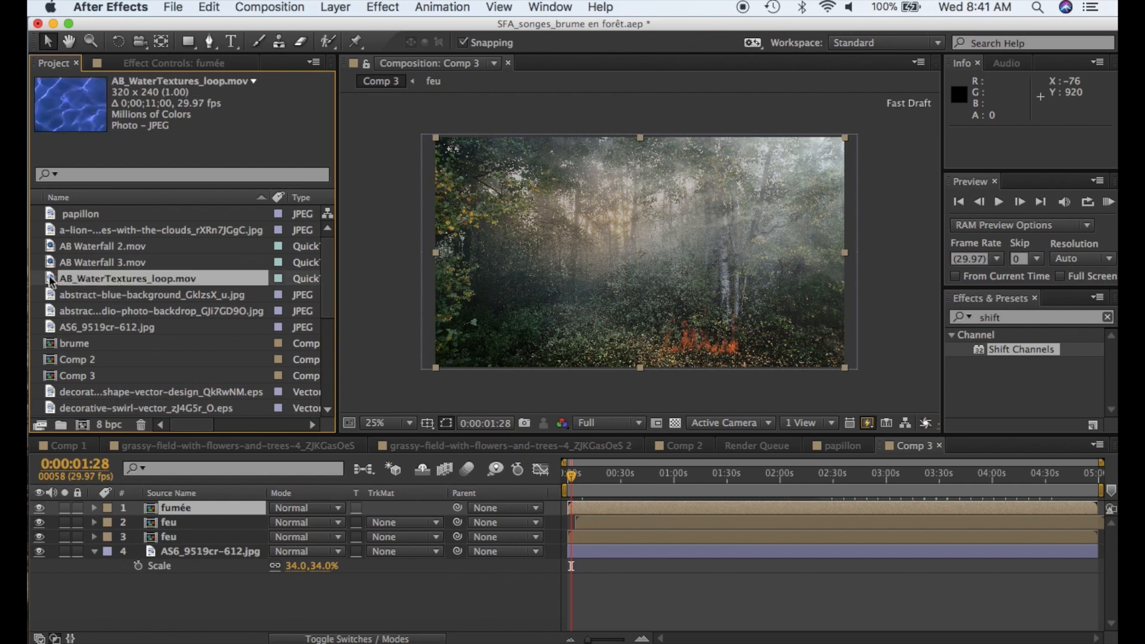
drag(52, 281, 634, 262)
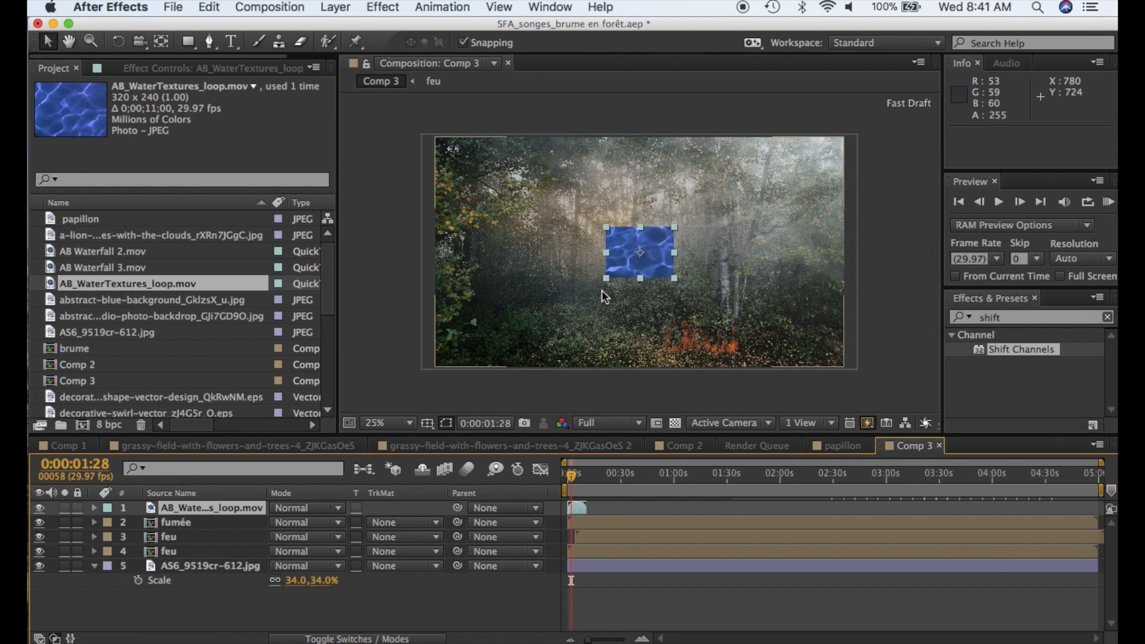
key(super+alt+f)
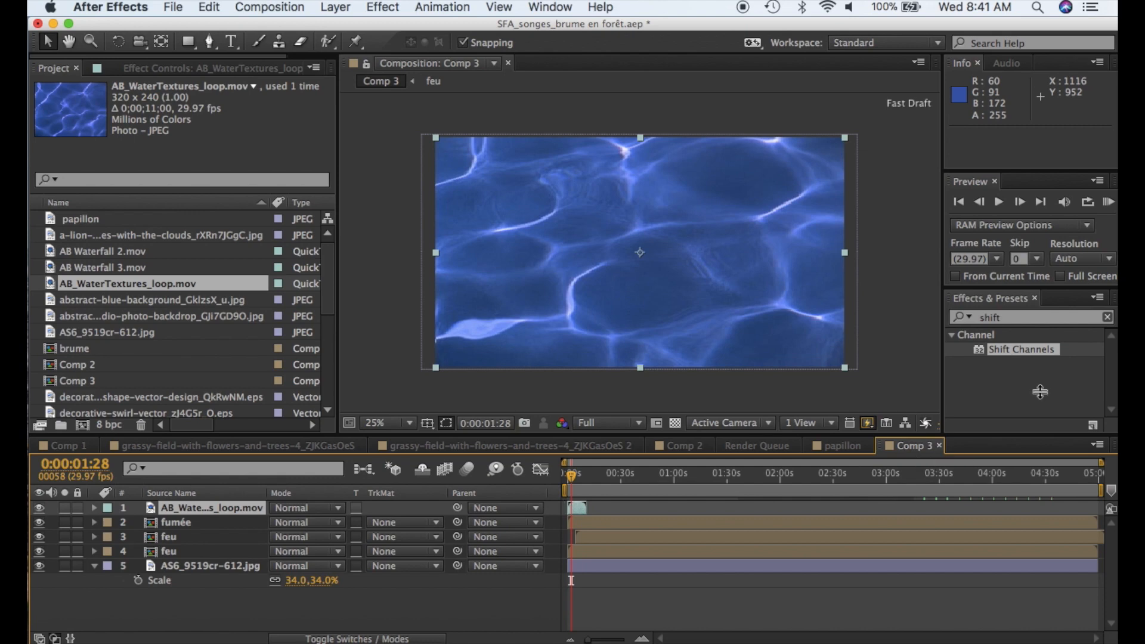
- Apply Colorama to the water texture layer and set its Output Cycle preset palette to Fire
click(1020, 312)
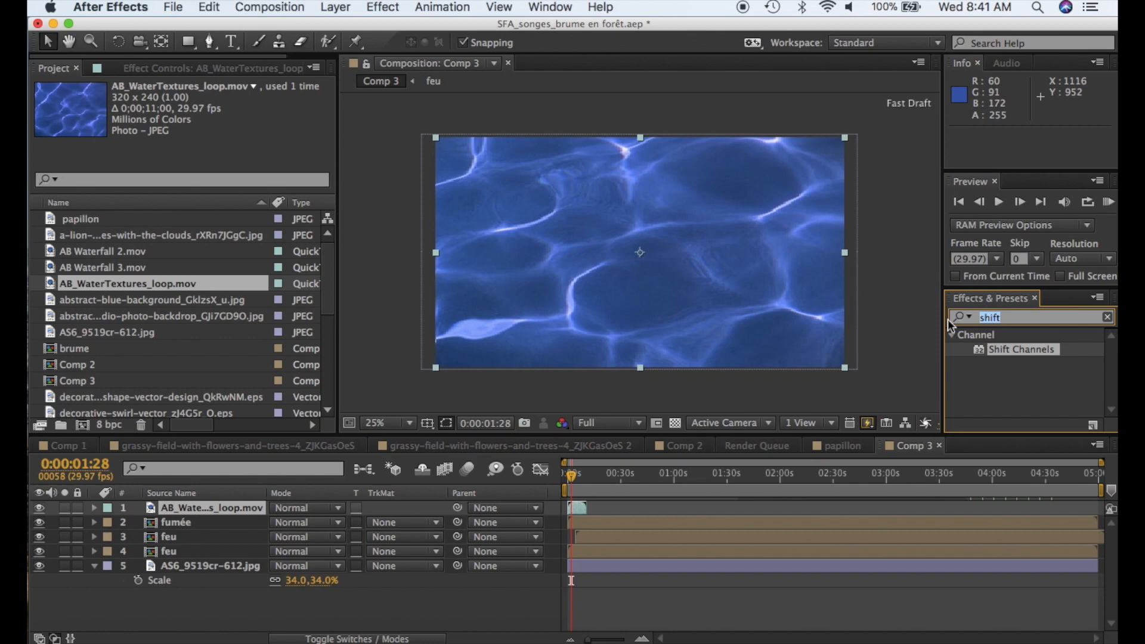
text(colorama)
drag(981, 348, 702, 283)
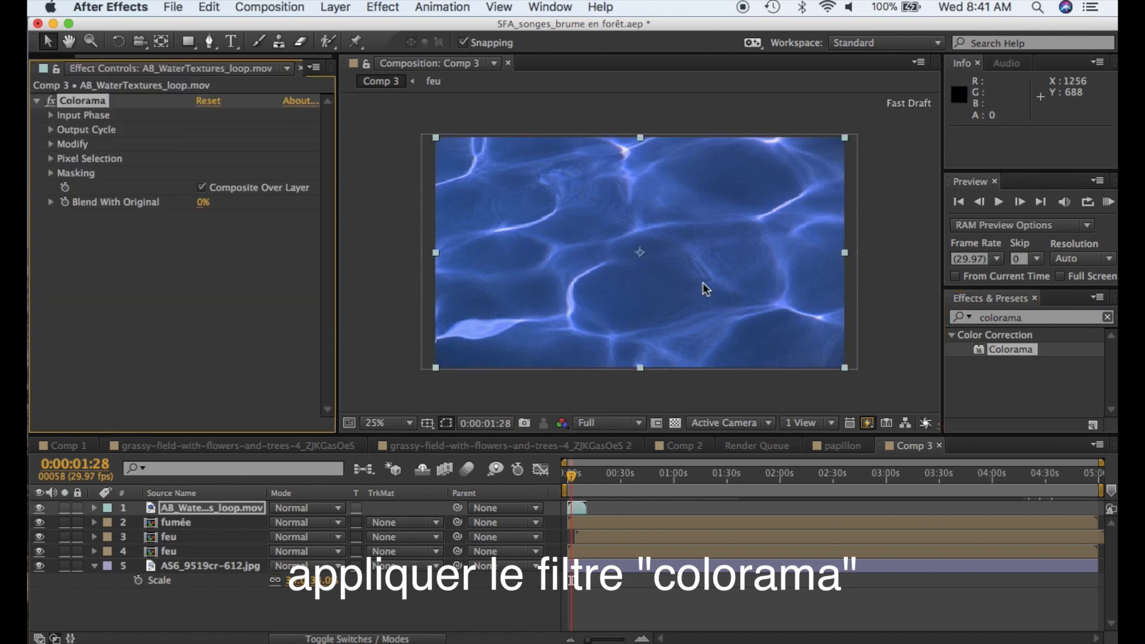
click(52, 130)
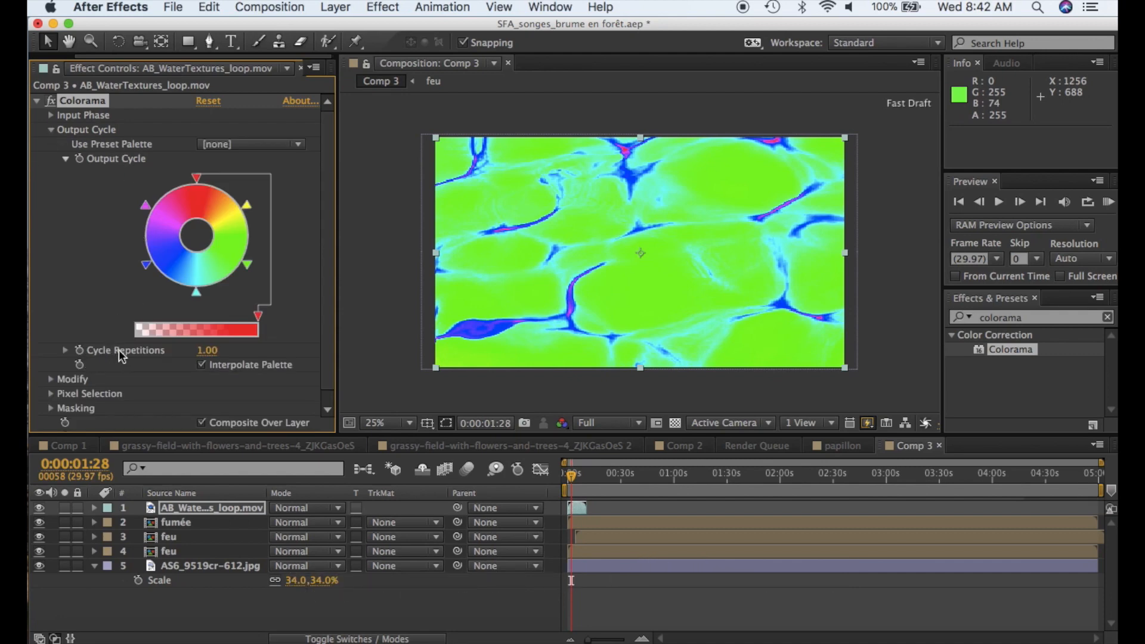
click(264, 146)
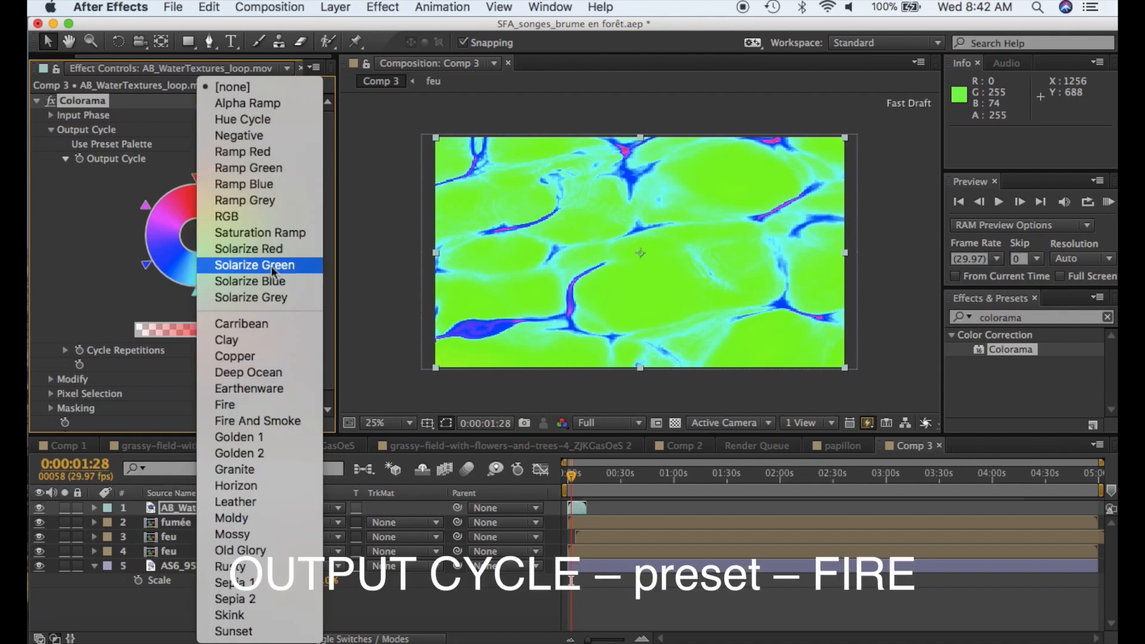
click(254, 405)
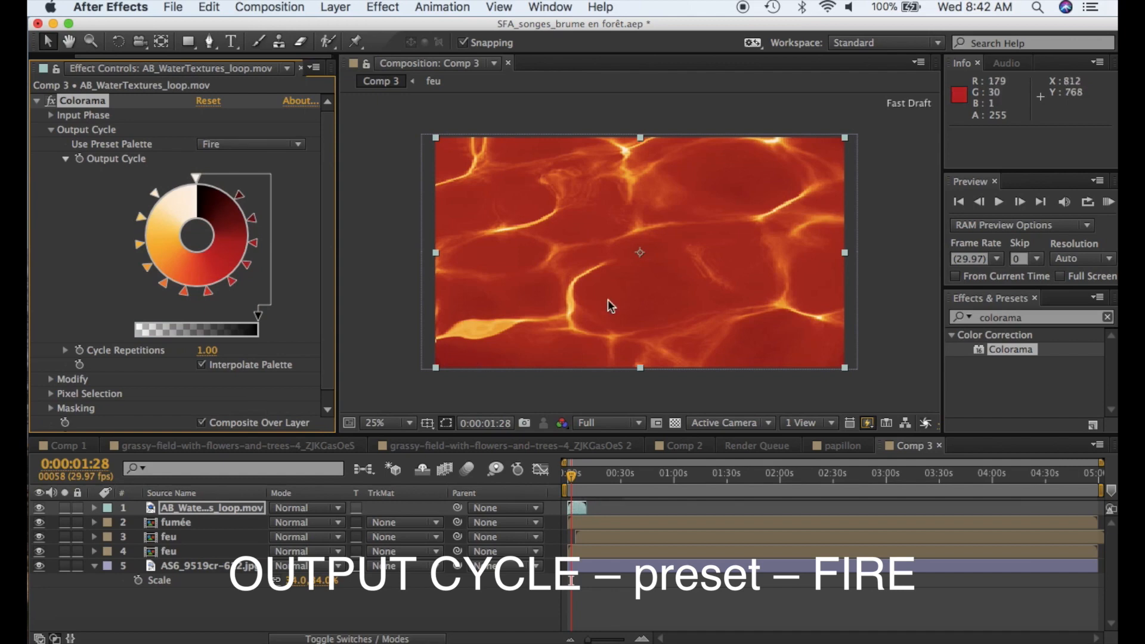
- Apply Levels to the water texture layer and crush its dark values with an Input Black of 170
click(1015, 319)
drag(1032, 319, 896, 315)
text(lev)
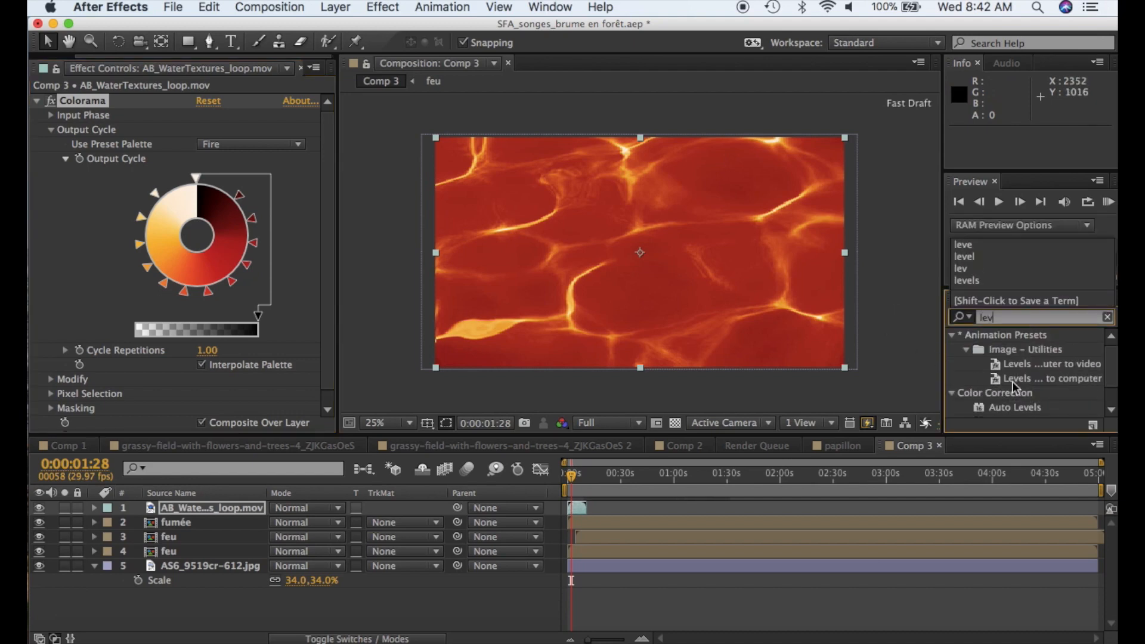
scroll(1010, 375, down, 2)
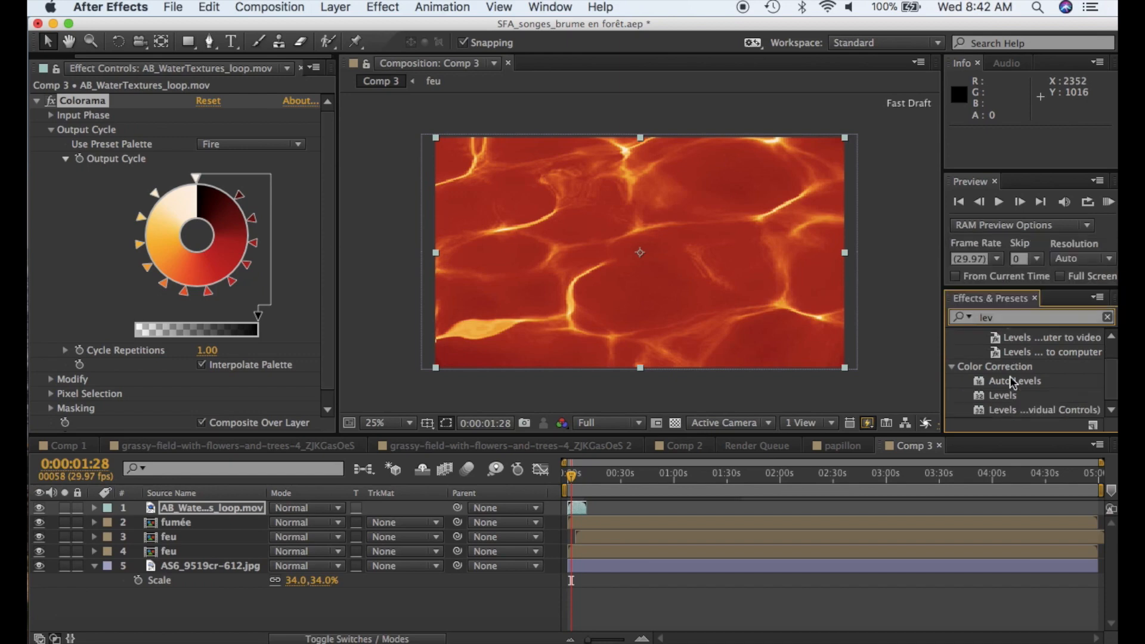
drag(978, 398, 733, 287)
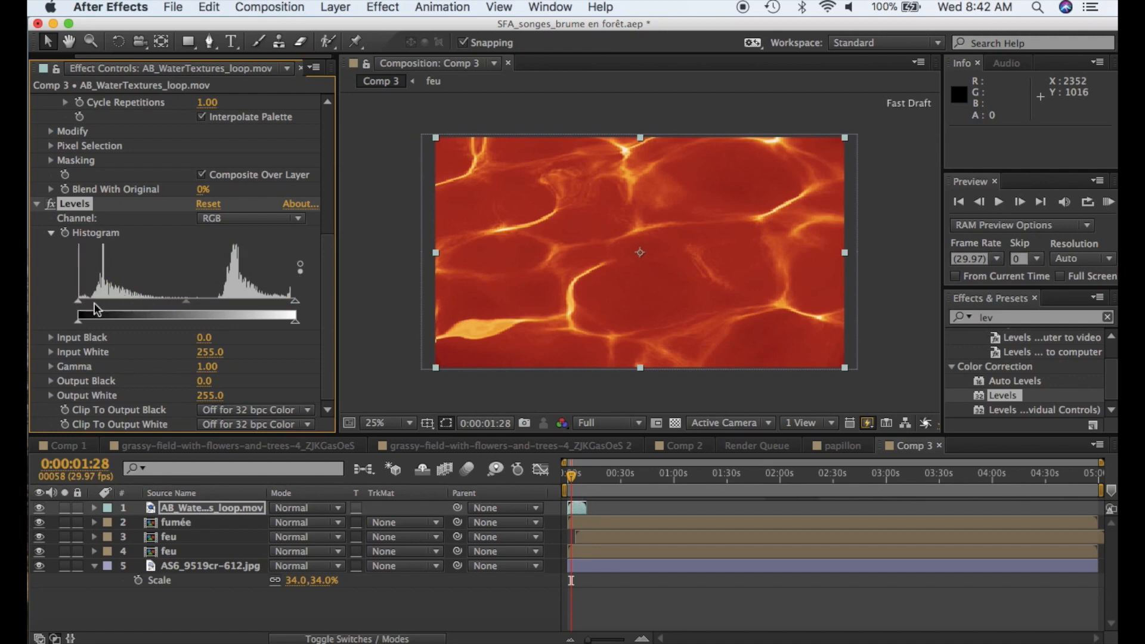
drag(81, 303, 218, 318)
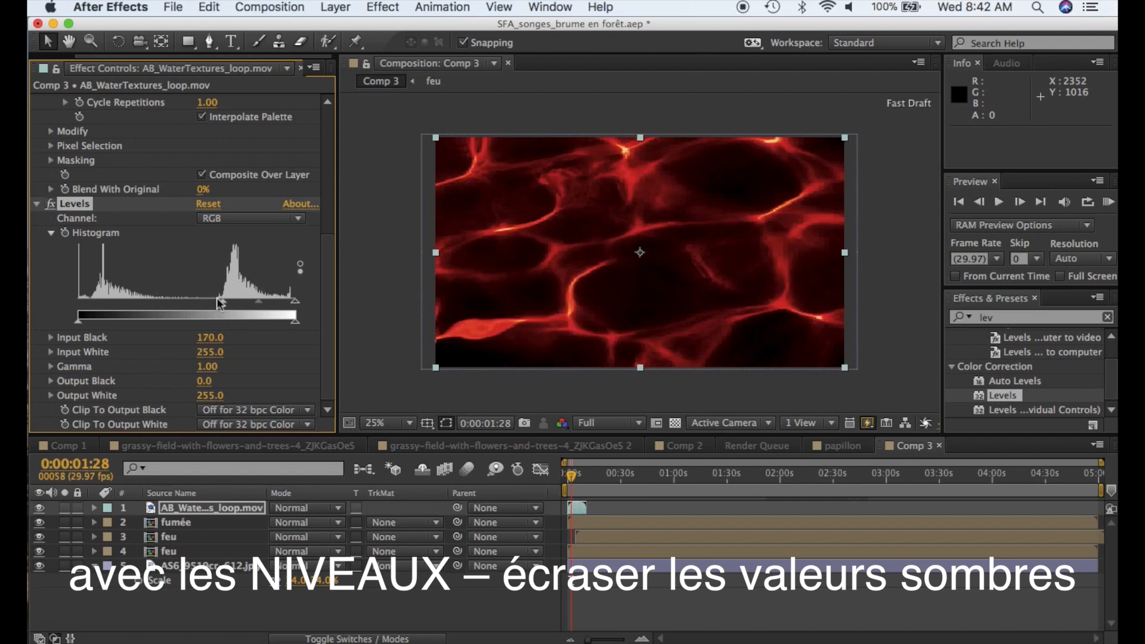
drag(223, 302, 223, 303)
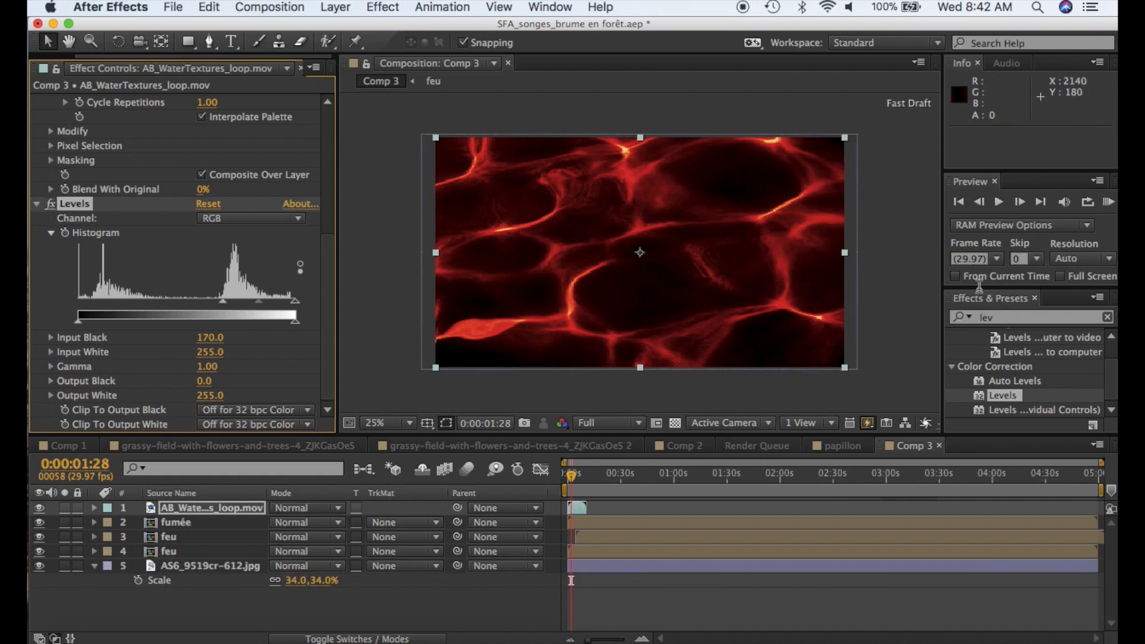
- Apply Shift Channels to the water texture layer and take its alpha from Red
click(1002, 316)
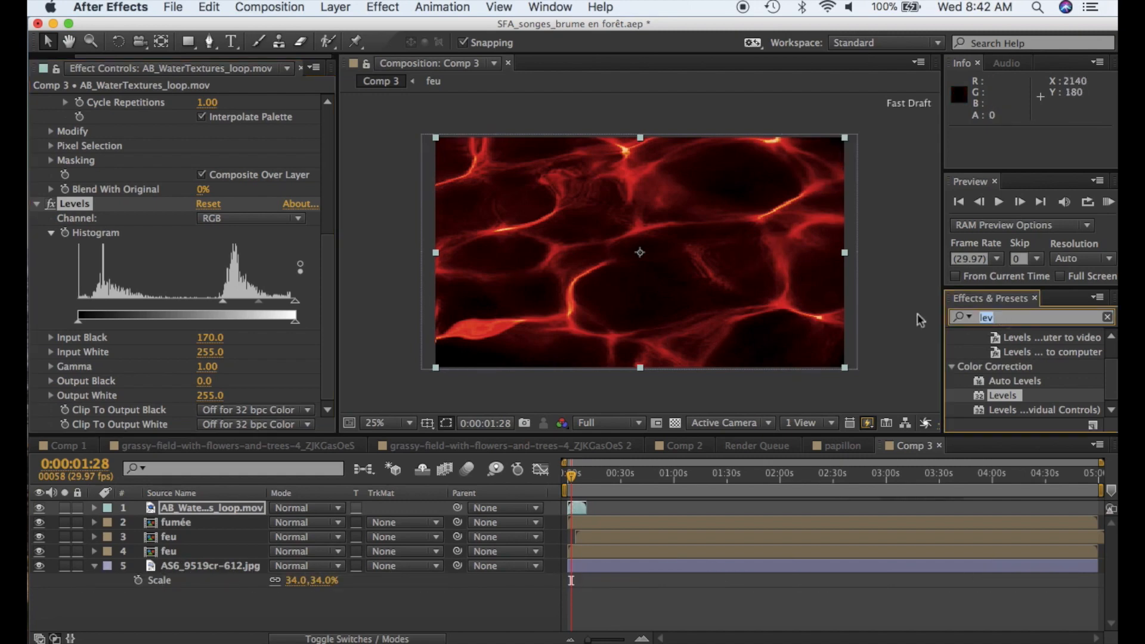
text(shif)
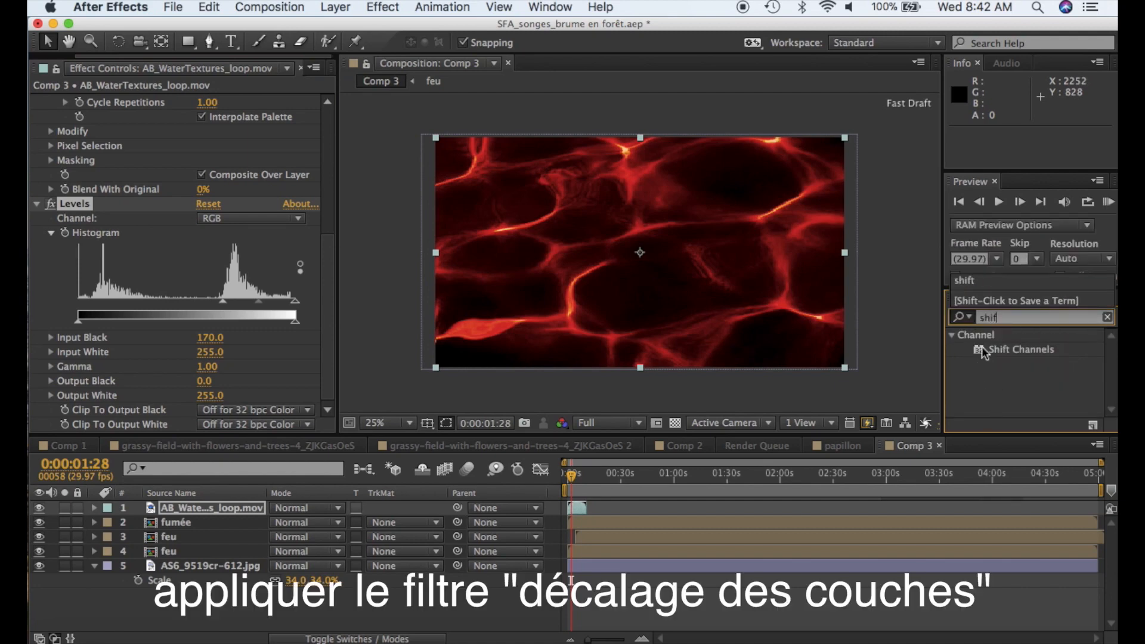
drag(980, 349, 717, 304)
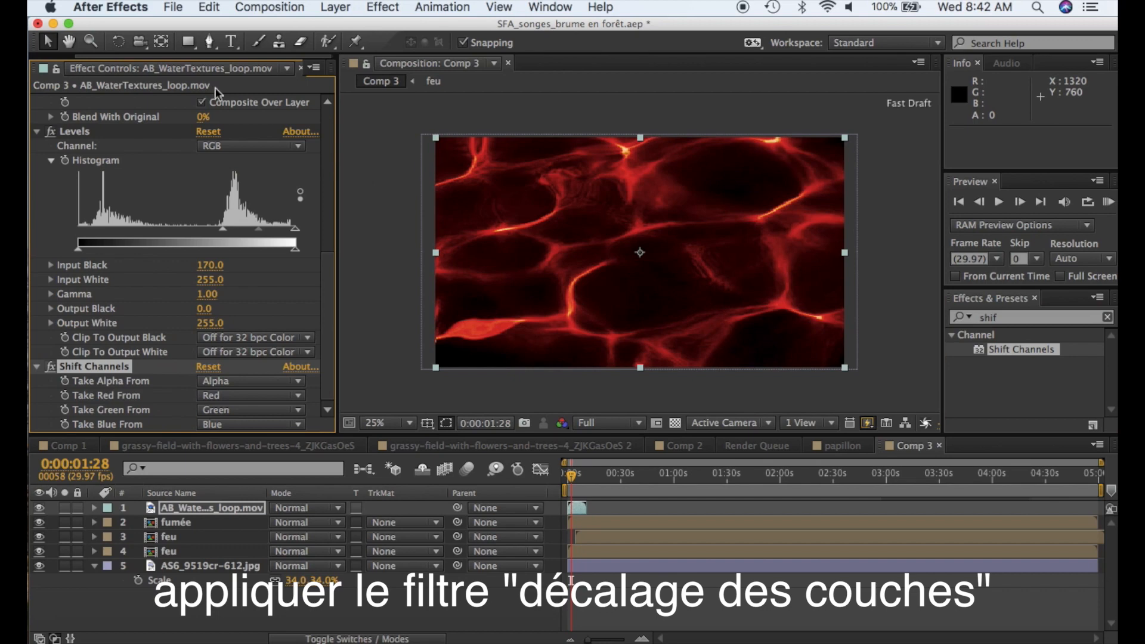
click(228, 382)
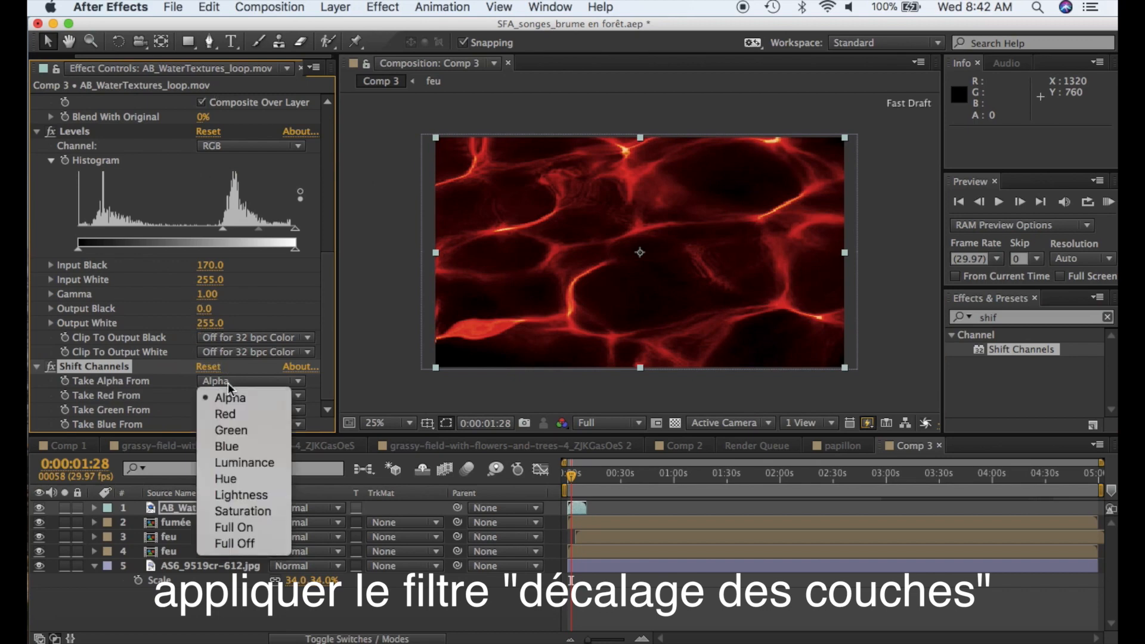
click(227, 414)
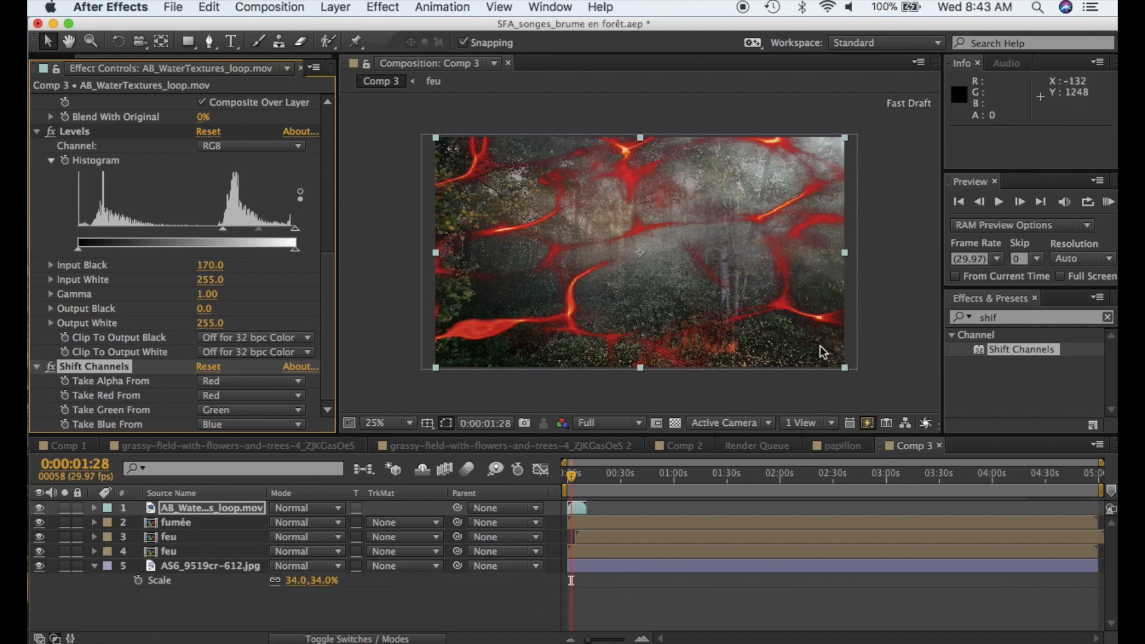
- Apply Fast Blur to the water texture layer with a Blurriness of 24 and Repeat Edge Pixels enabled
click(1007, 317)
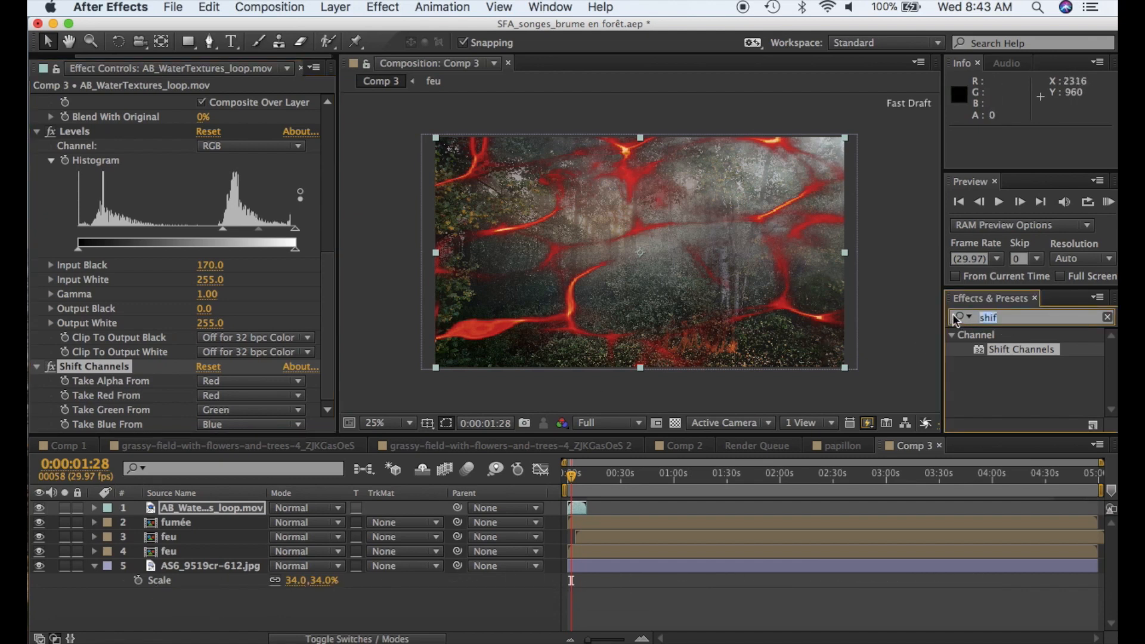
text(blur)
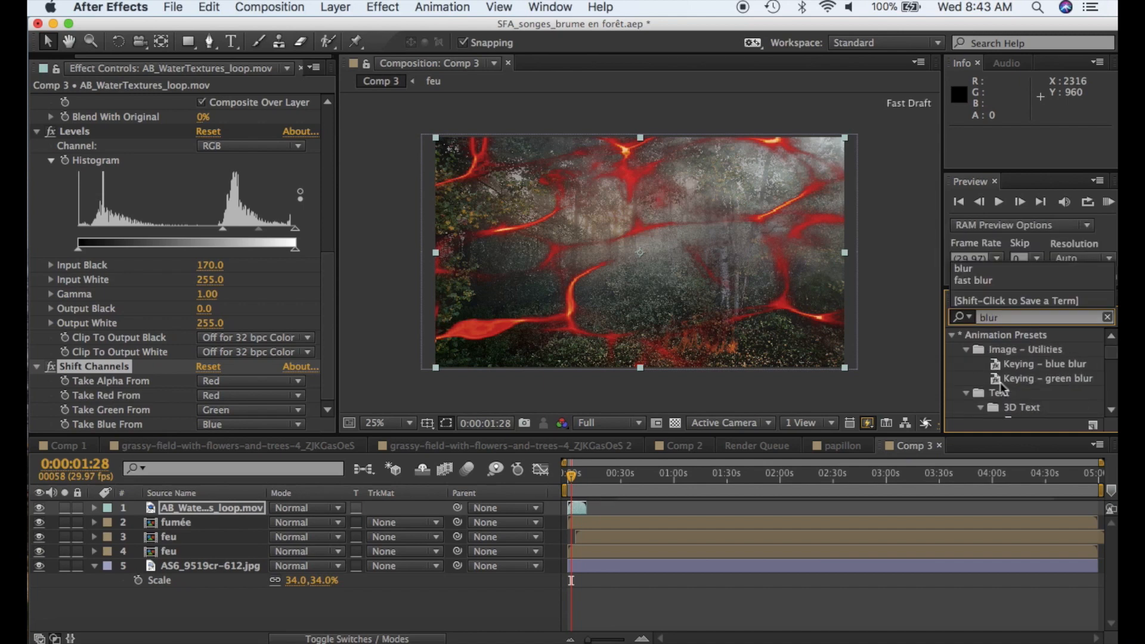
scroll(999, 385, down, 5)
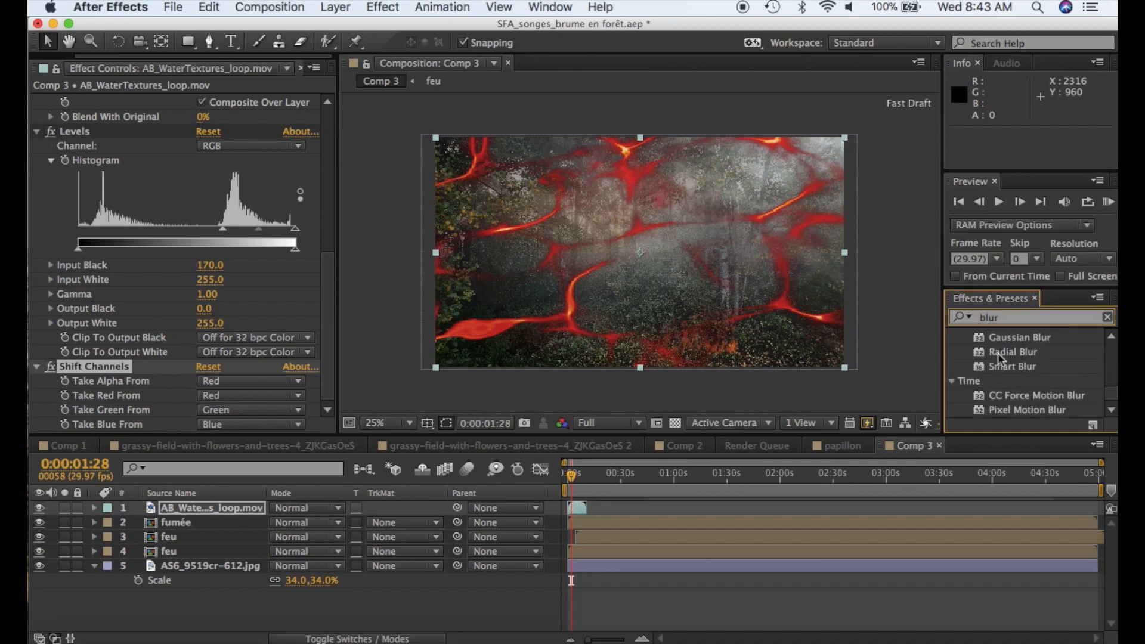
scroll(996, 355, up, 2)
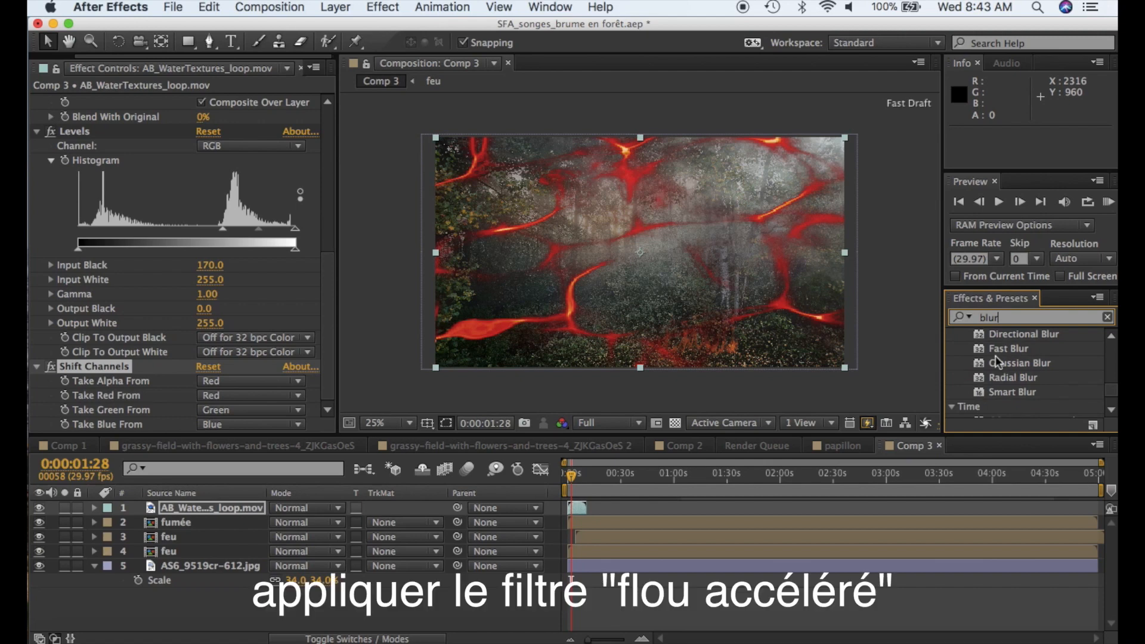
drag(985, 353, 714, 278)
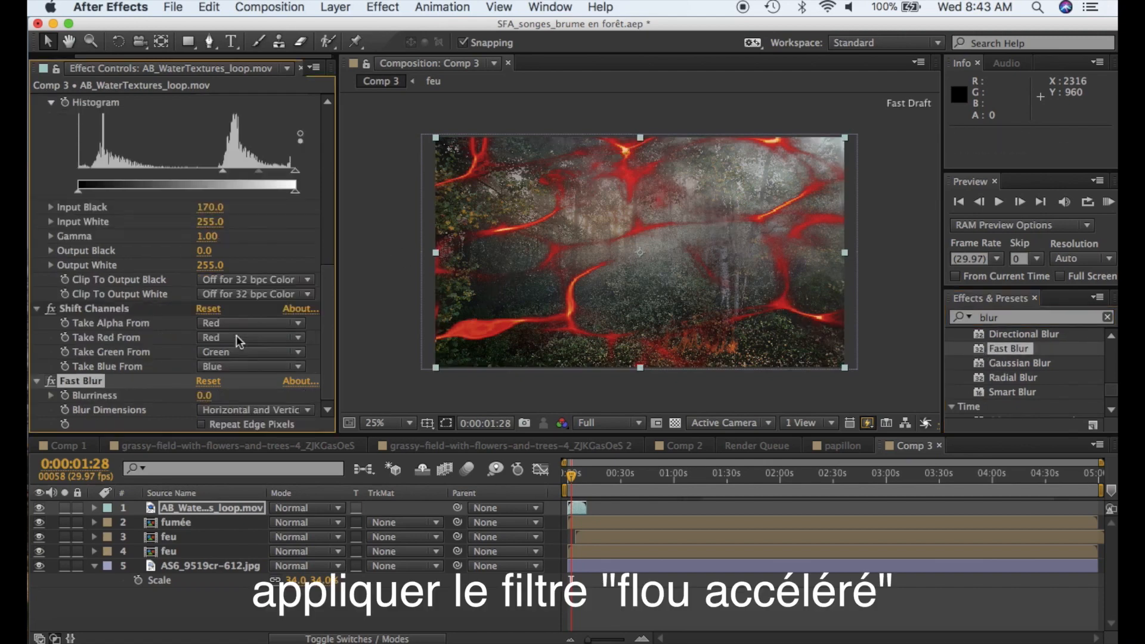
drag(204, 395, 228, 396)
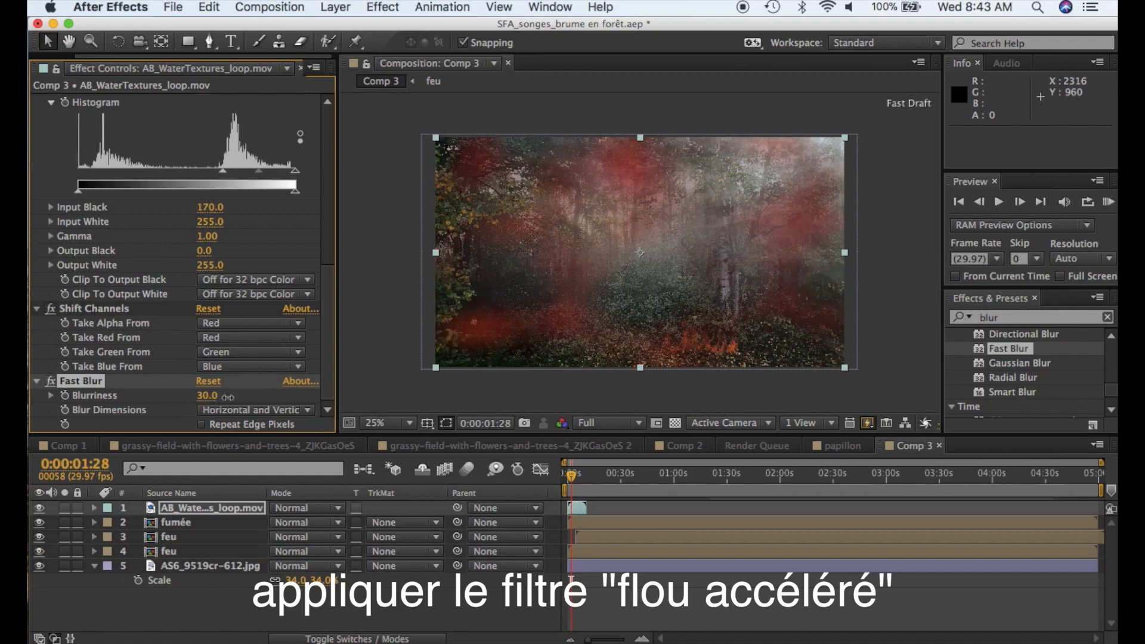
drag(228, 396, 221, 395)
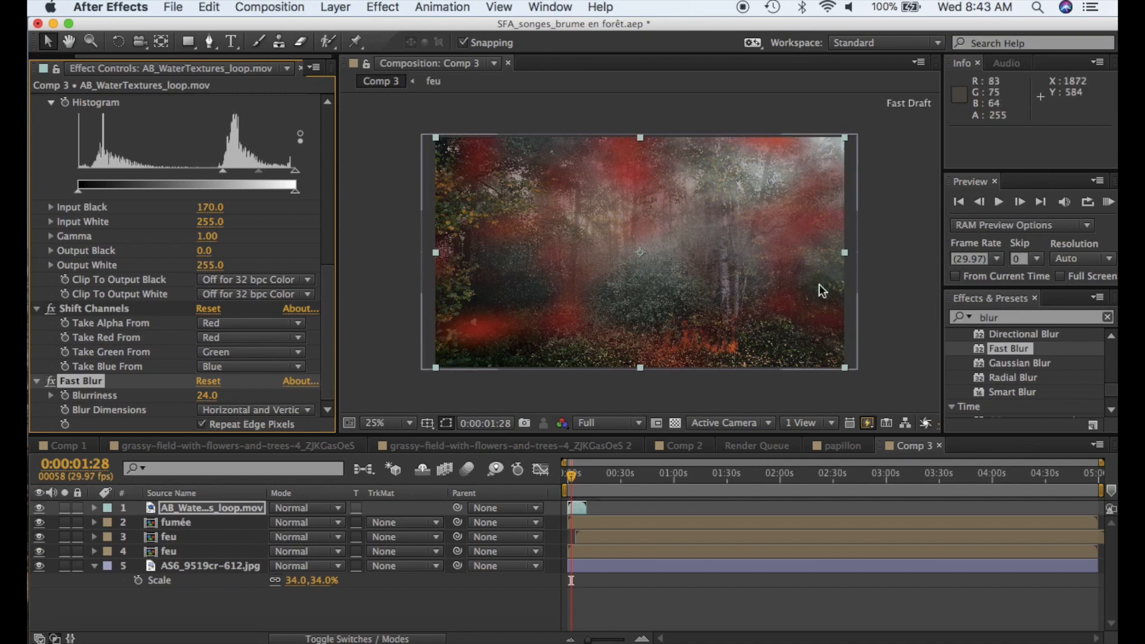
- Check the blurred red glow at 0:00:06:22 and lower the water texture layer's opacity to 33%
click(573, 472)
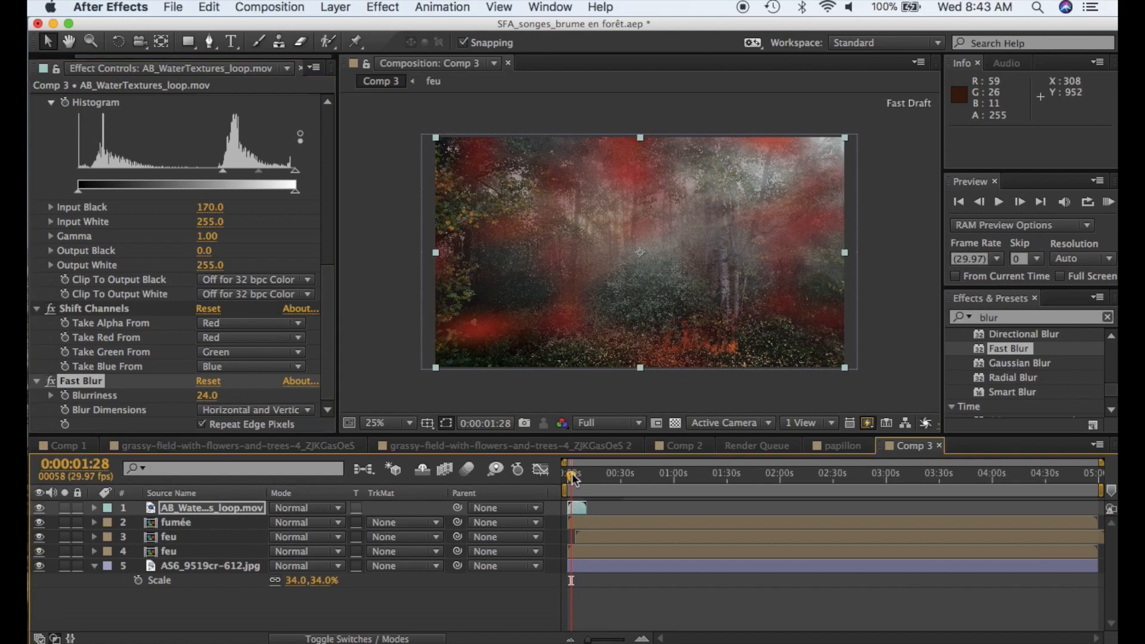
drag(573, 473, 575, 474)
drag(578, 475, 577, 484)
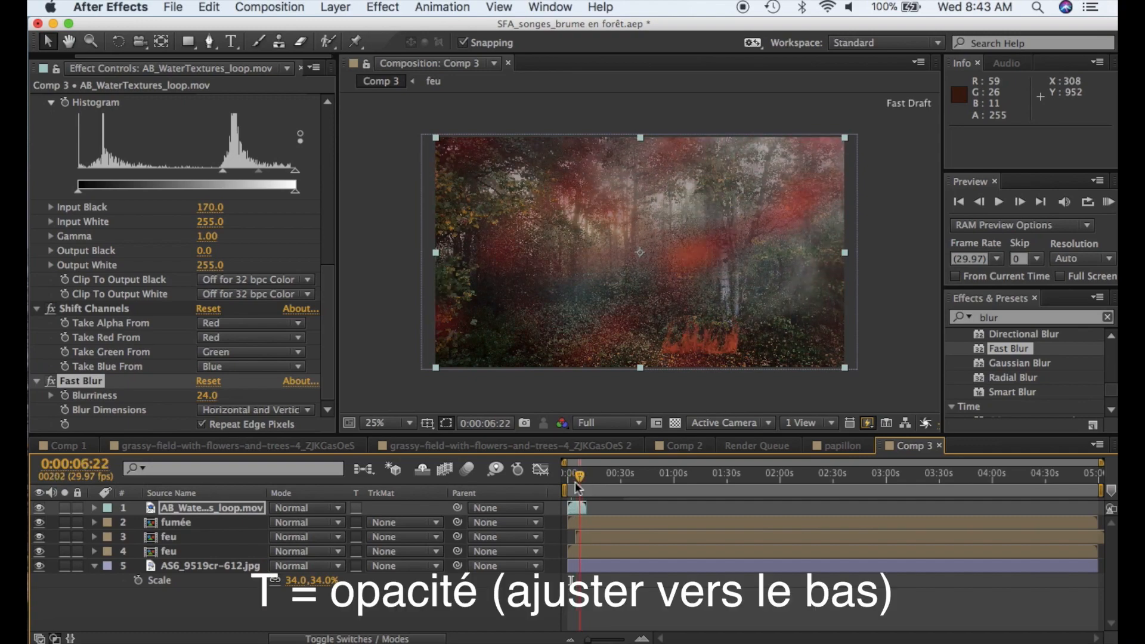
key(t)
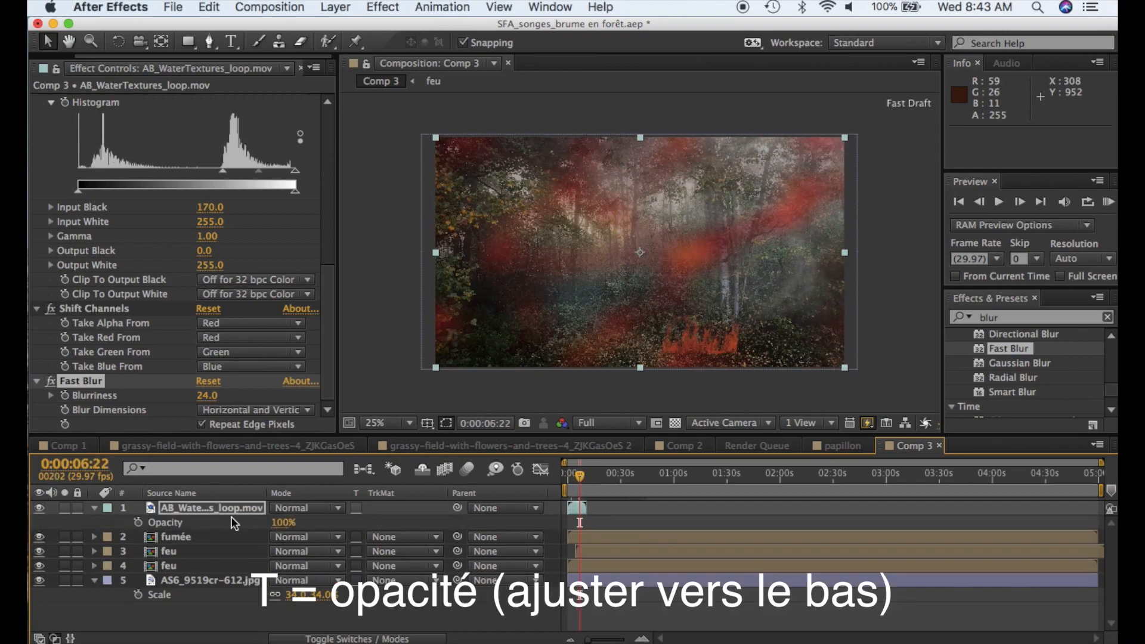
drag(282, 522, 224, 518)
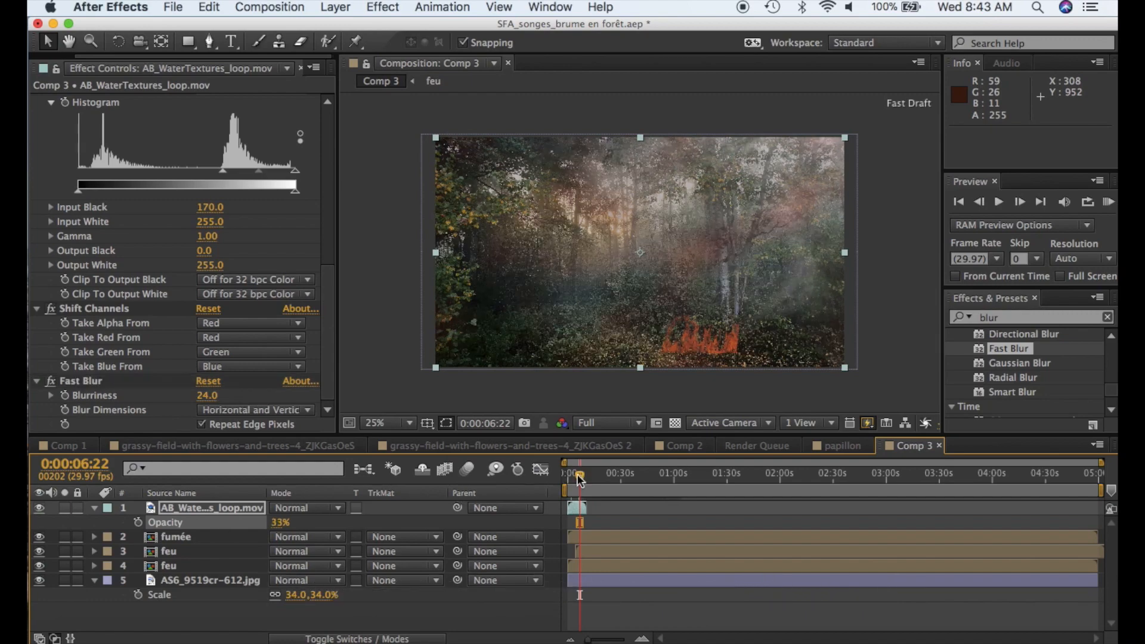
- Preview the faded red glow over the forest from 0:00:00:00 to 0:00:07:07 and select its layer
drag(577, 477, 562, 479)
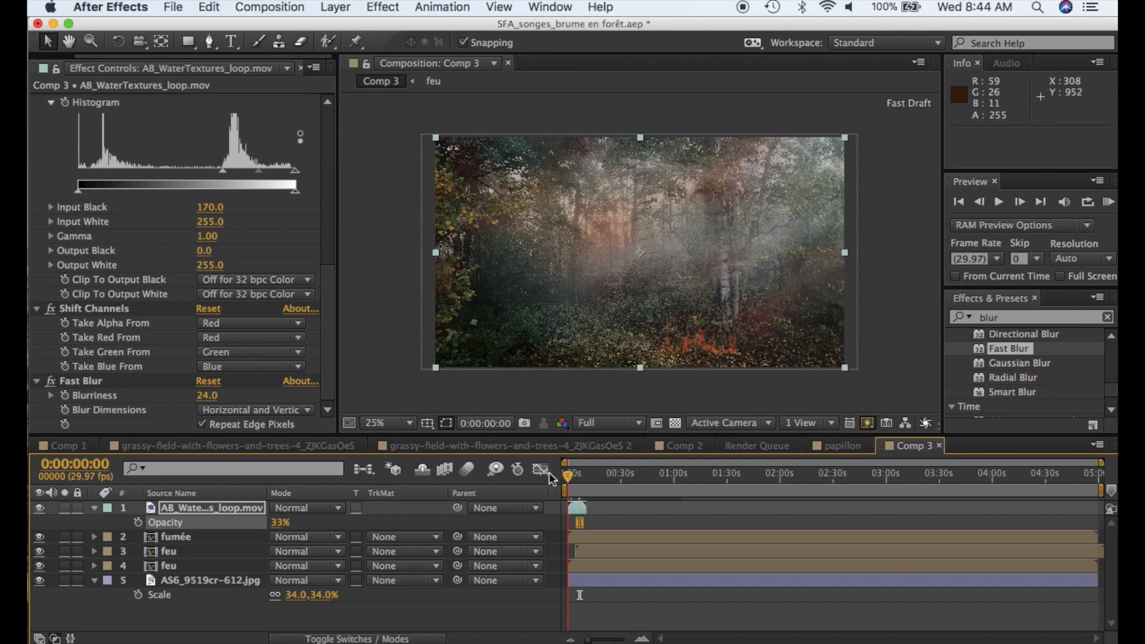
drag(568, 475, 579, 482)
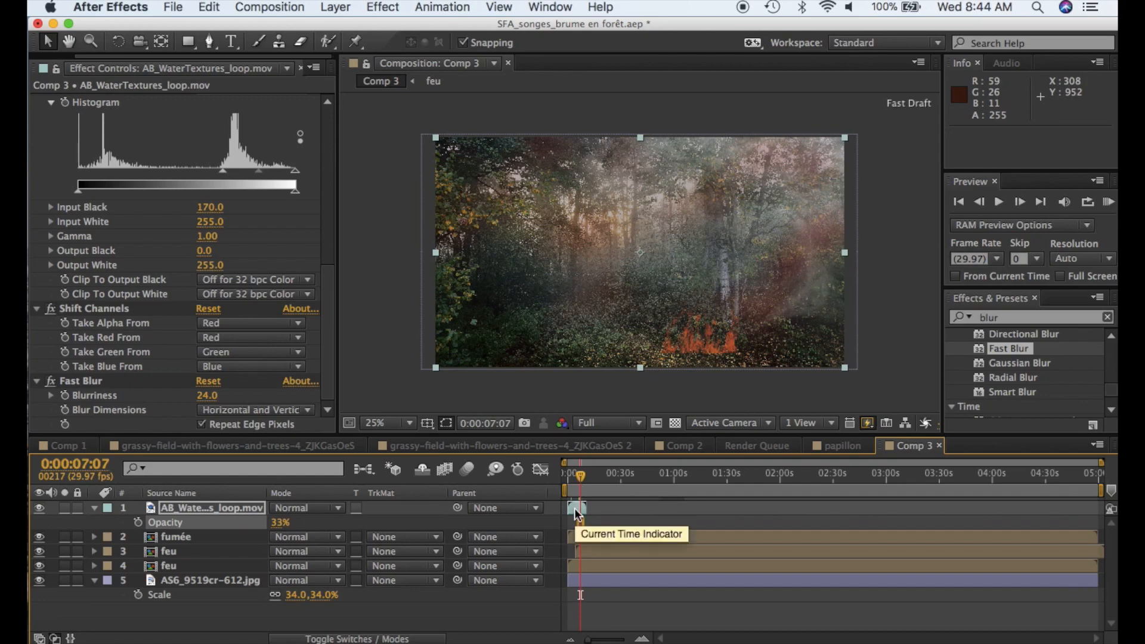
click(575, 509)
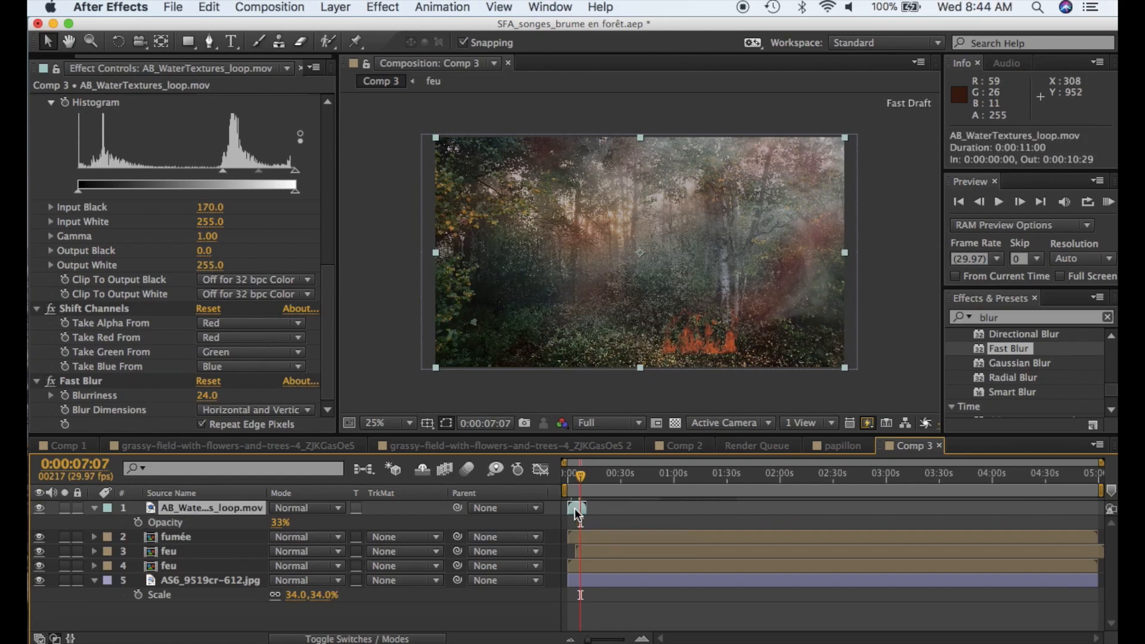
- Duplicate the water texture layer repeatedly until the composition holds 35 copies of it
key(ctrl+d)
key(ctrl+d)
key(ctrl+d)
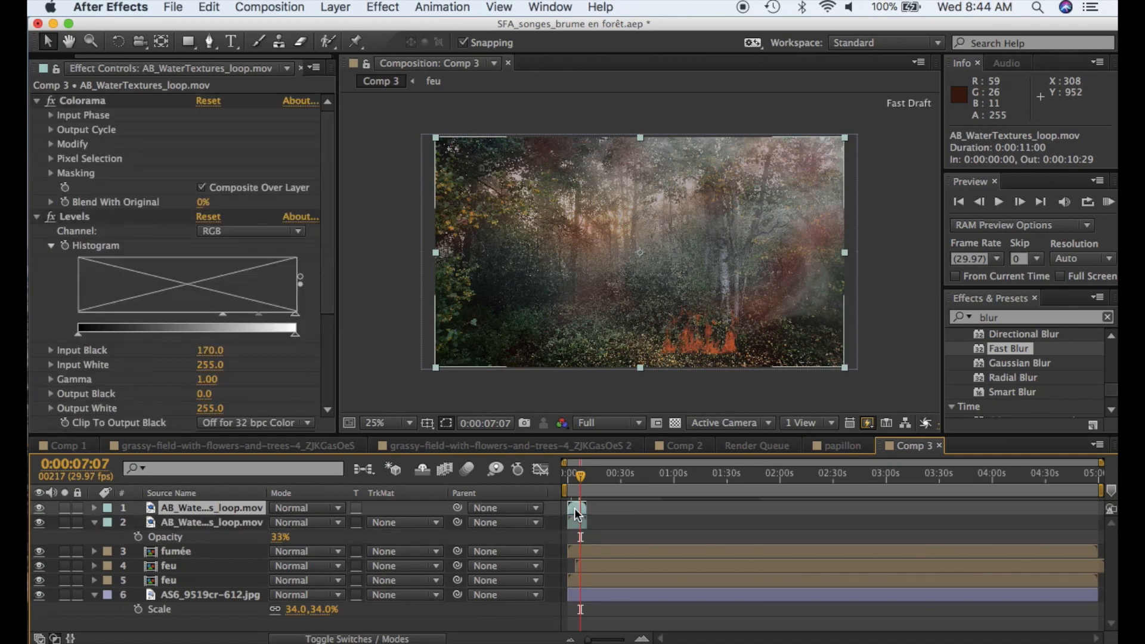
key(ctrl+d)
key(ctrl+d)
key(ctrl+d)
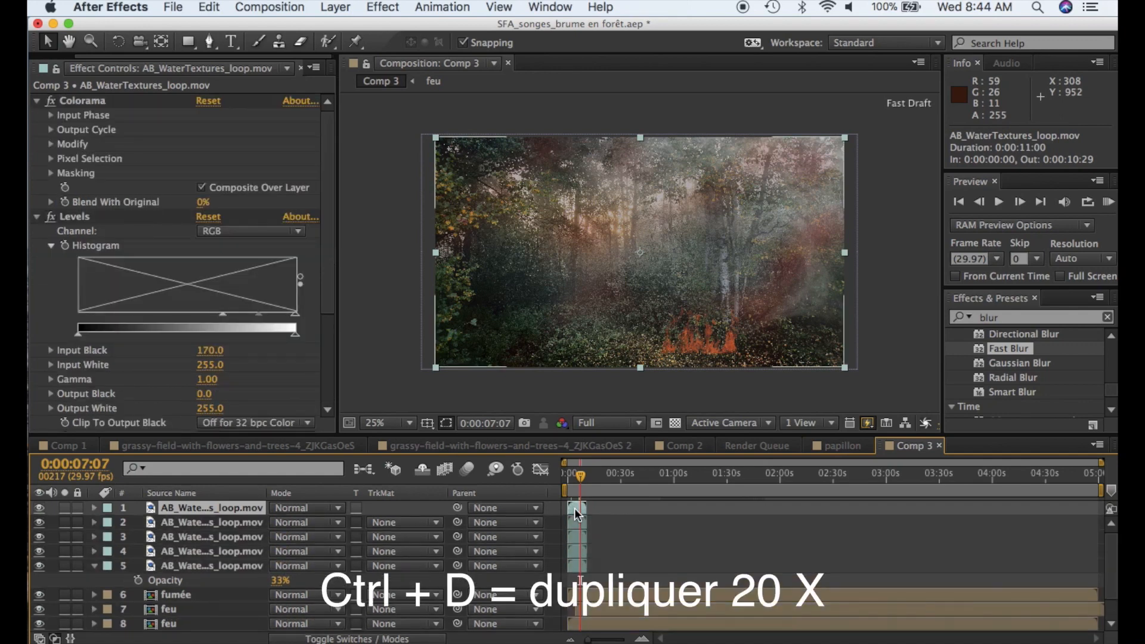
key(ctrl+d)
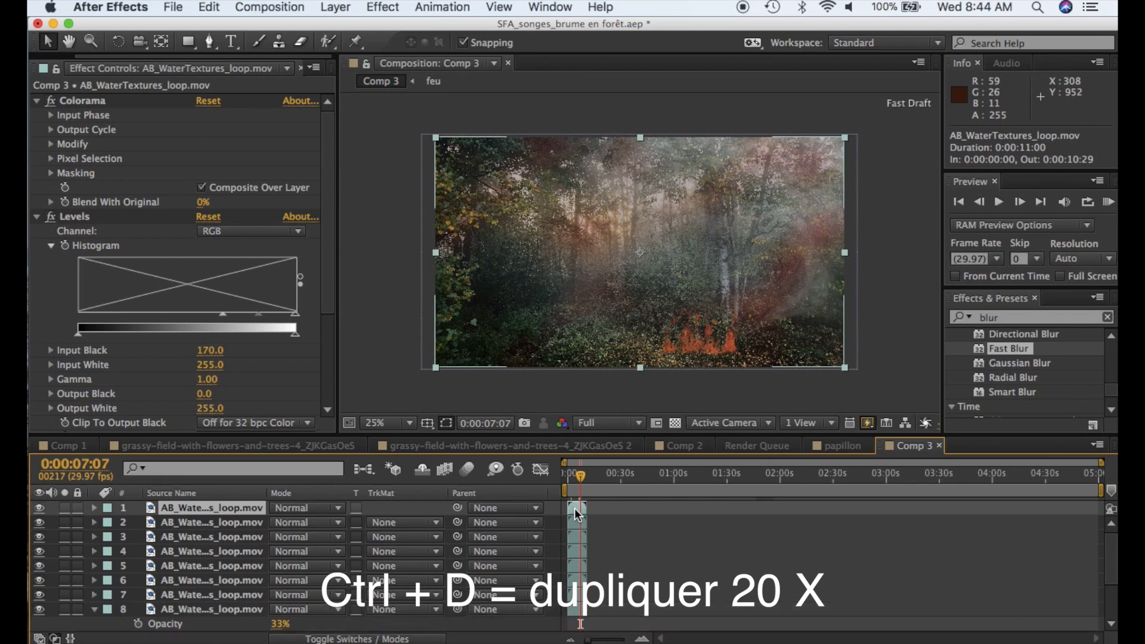
key(ctrl+d)
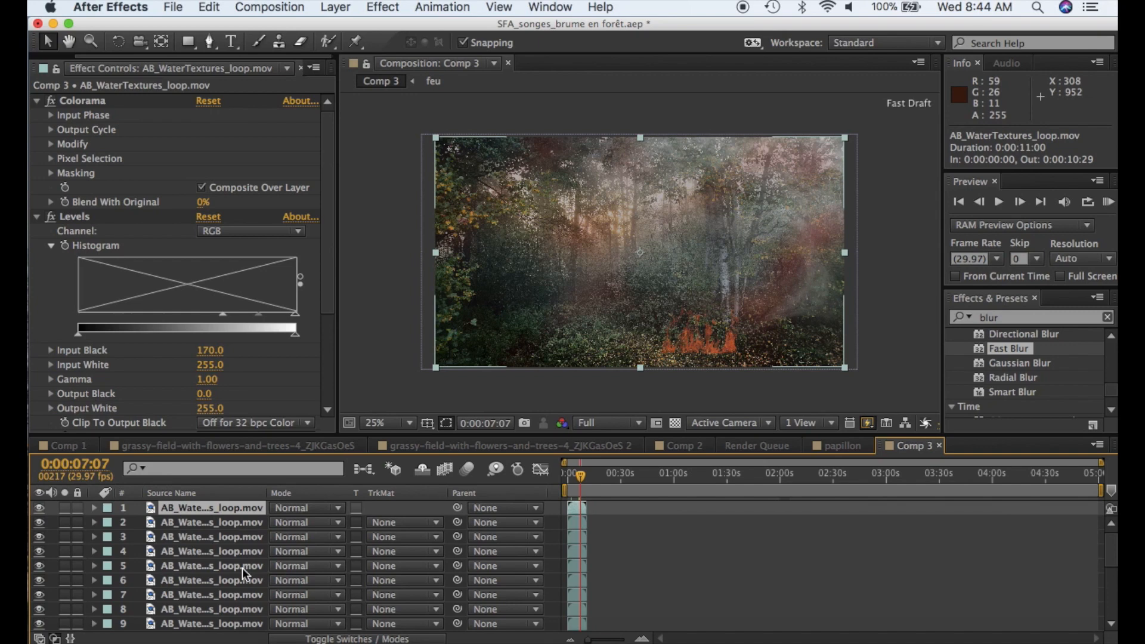
- Sequence all 35 water texture layers with a 0:00:02:00 overlap and the Cross Dissolve Front and Back Layers transition
drag(1111, 554, 1110, 573)
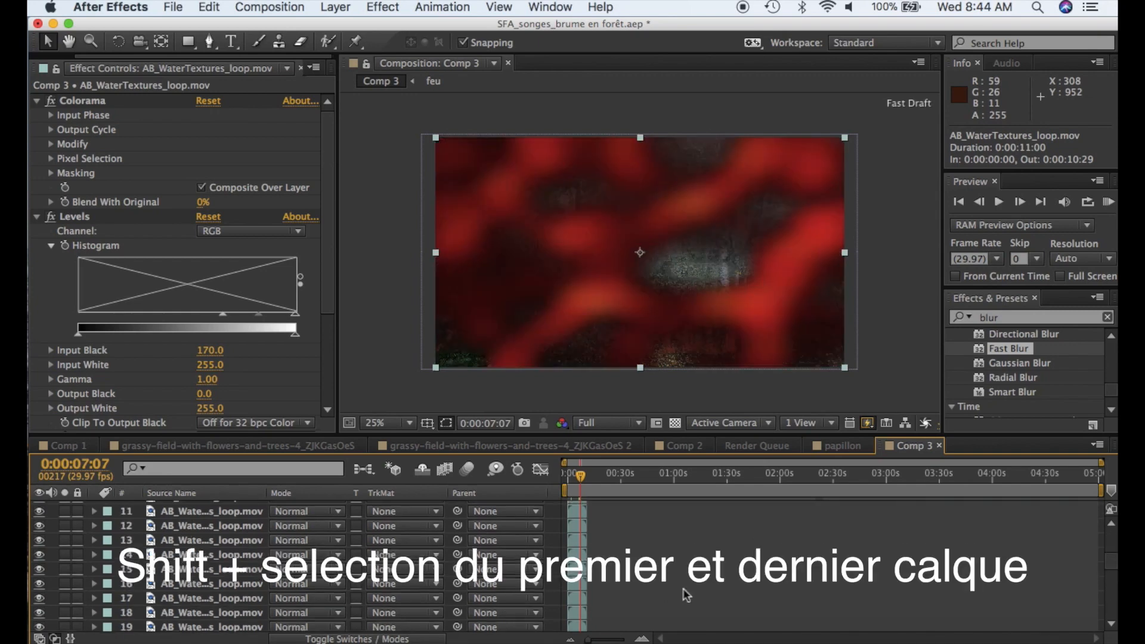
scroll(685, 594, down, 8)
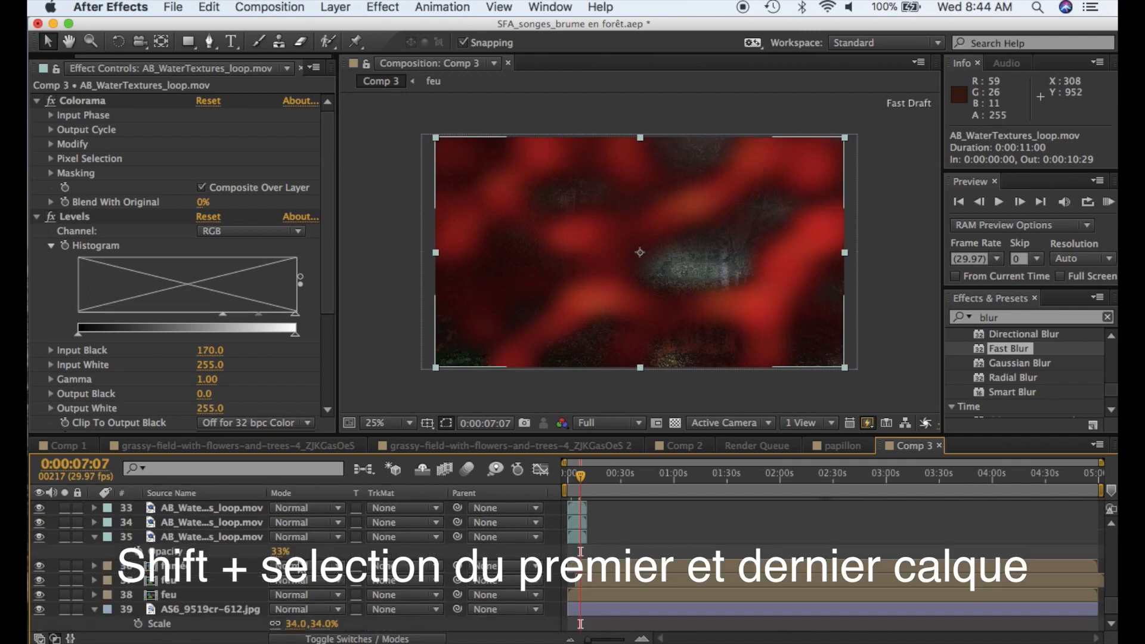
shift+click(251, 537)
scroll(251, 540, up, 12)
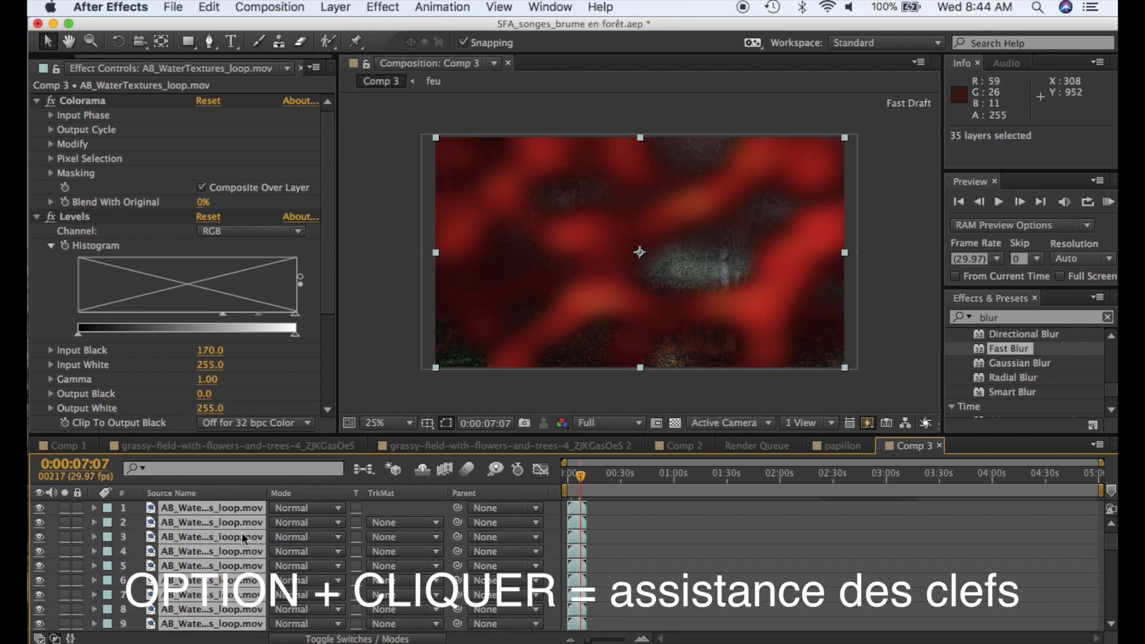
right_click(243, 538)
mouse_move(295, 285)
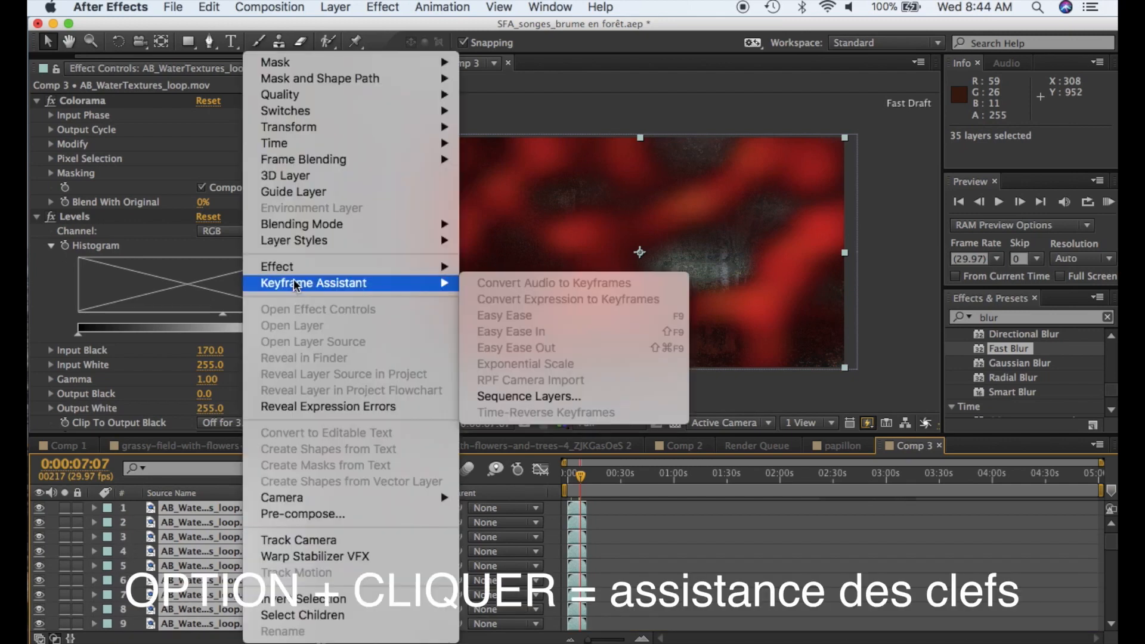
click(530, 395)
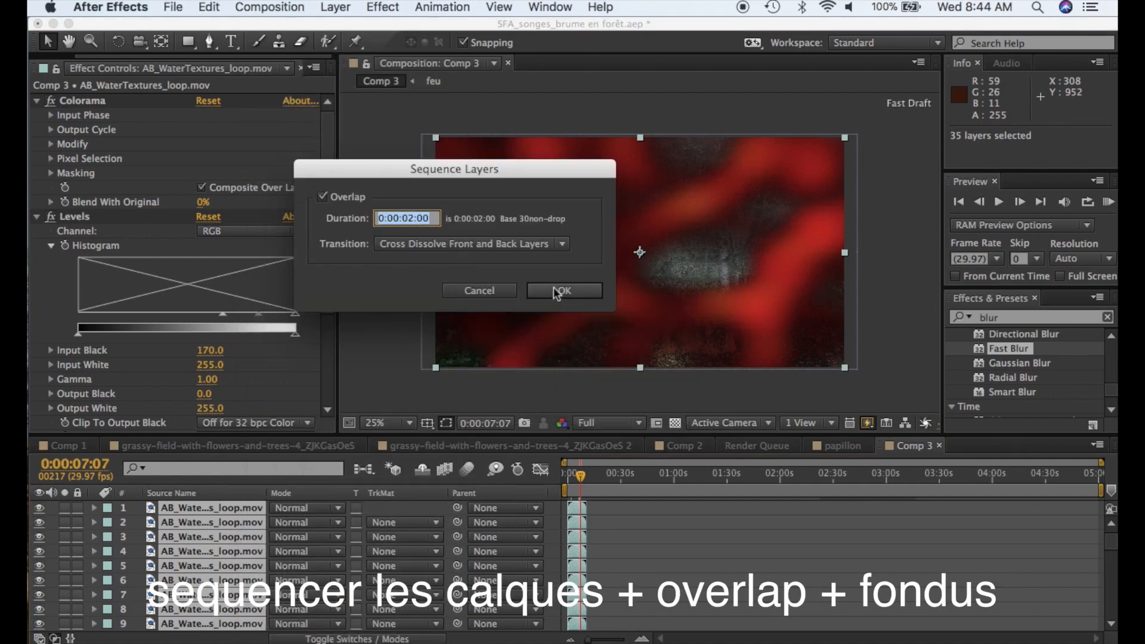
click(556, 292)
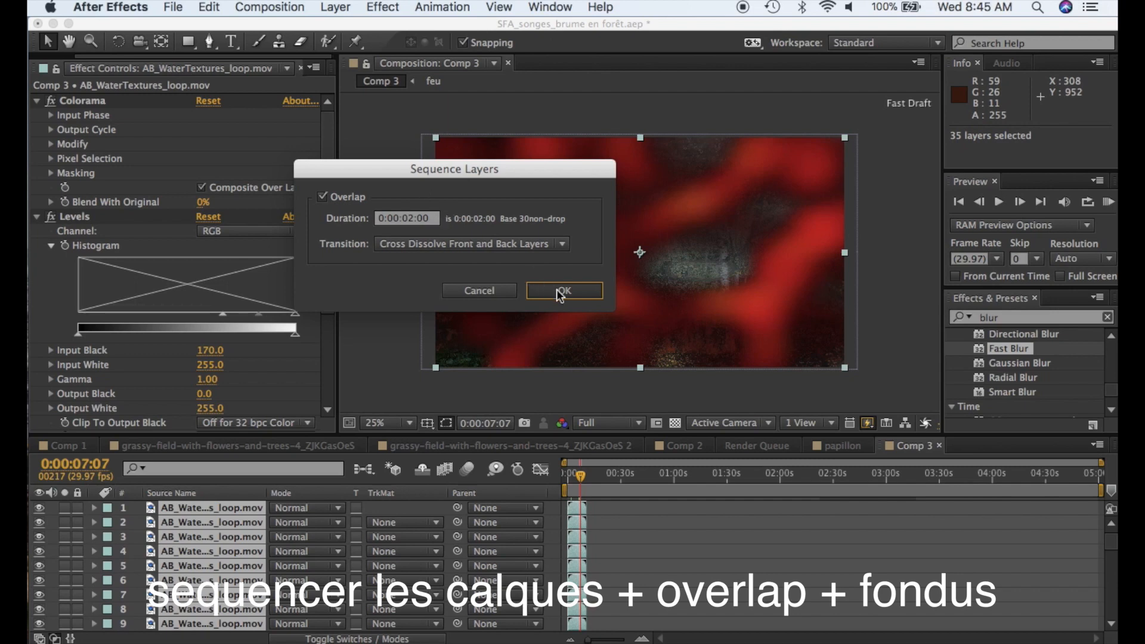
click(556, 289)
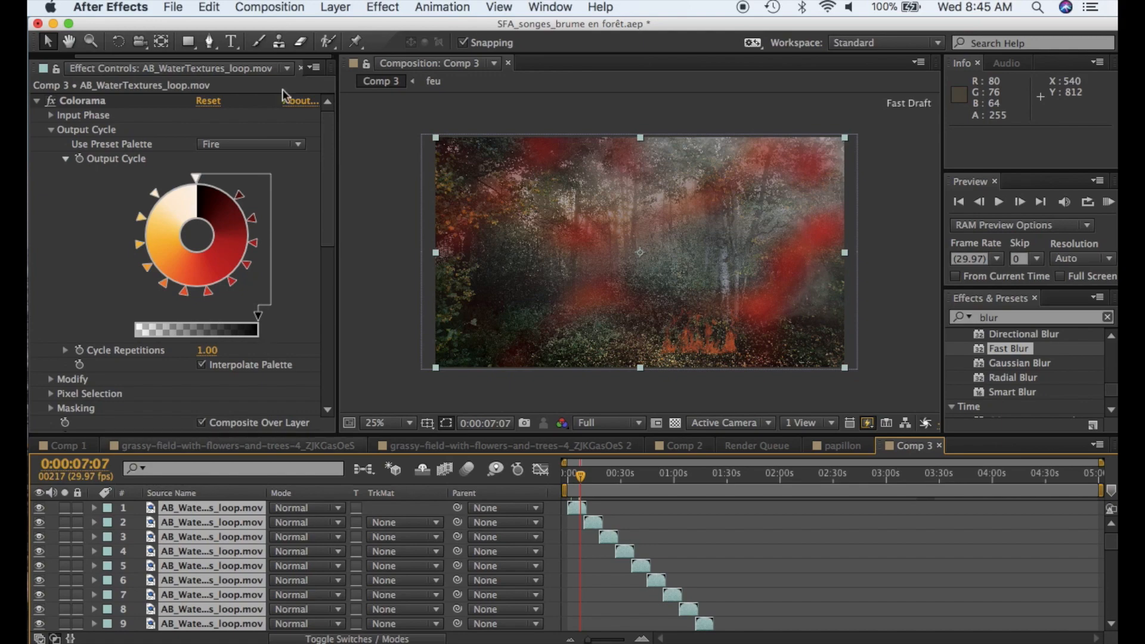
- Pre-compose the sequenced water texture layers into a new composition named reflets
click(335, 7)
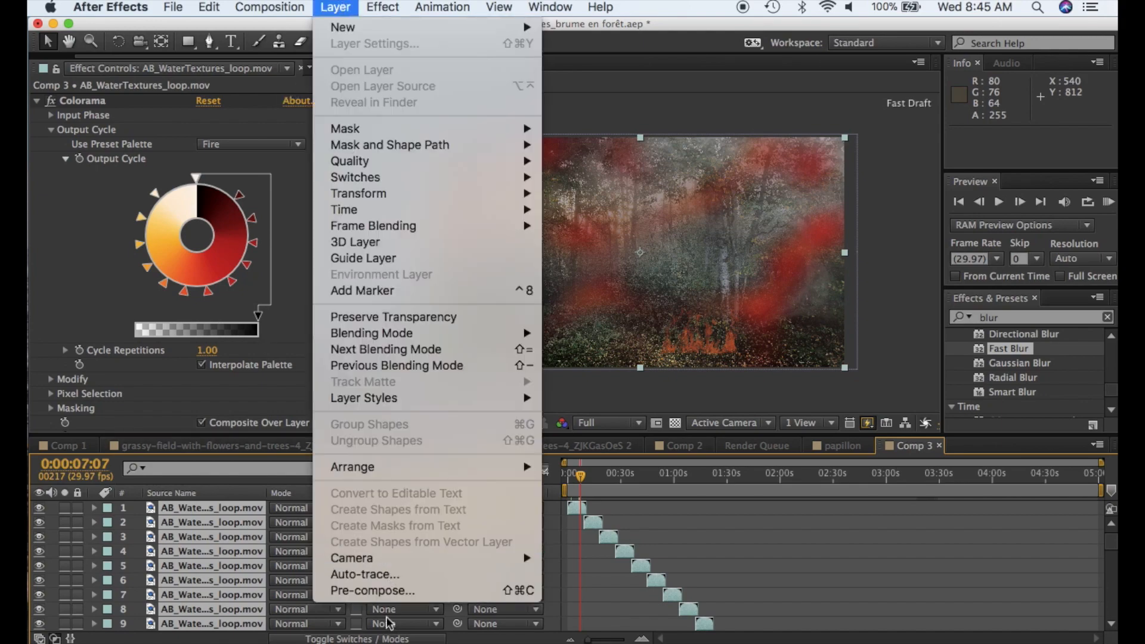
click(391, 592)
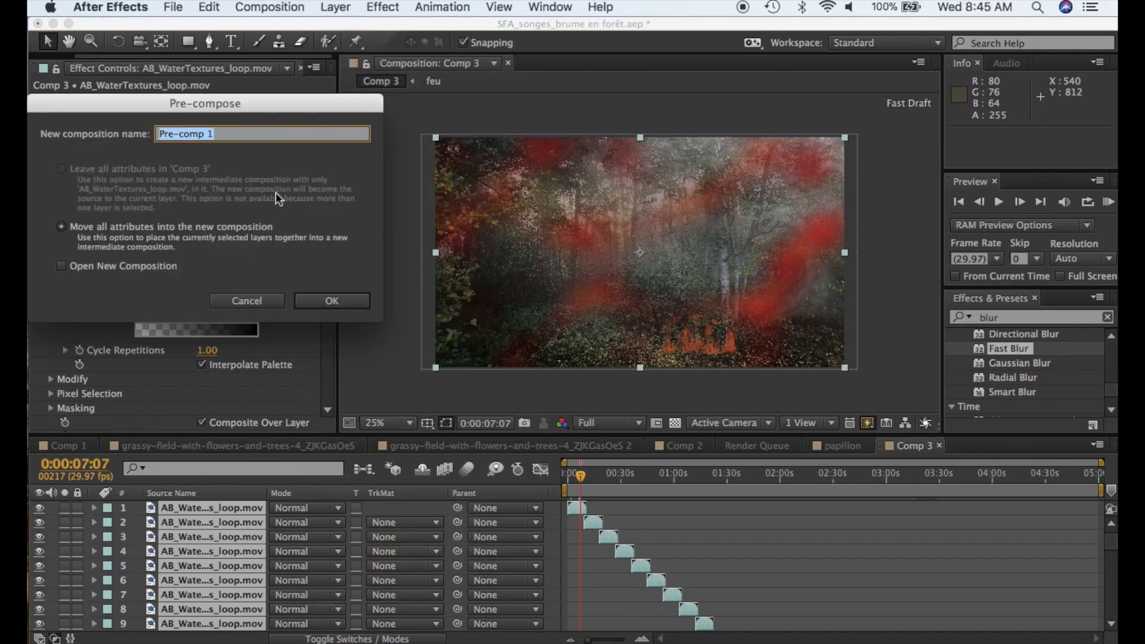
text(reflets)
key(Return)
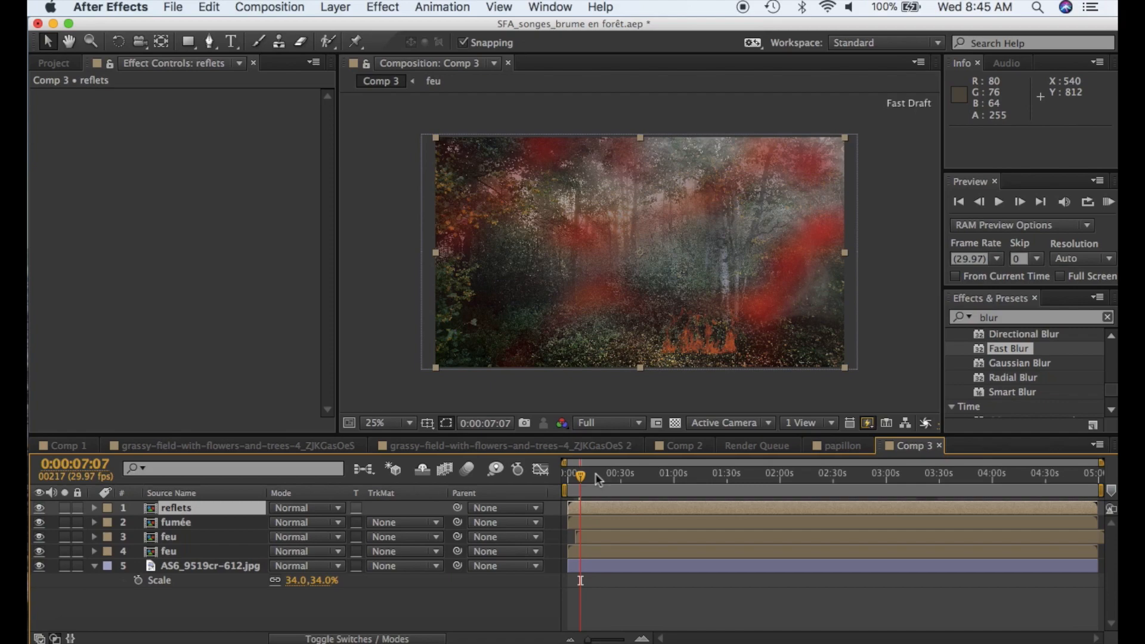
- Lower the reflets layer's opacity to 33% at 0:00:19:22 and check the glow at 0:00:35:19
drag(585, 475, 602, 477)
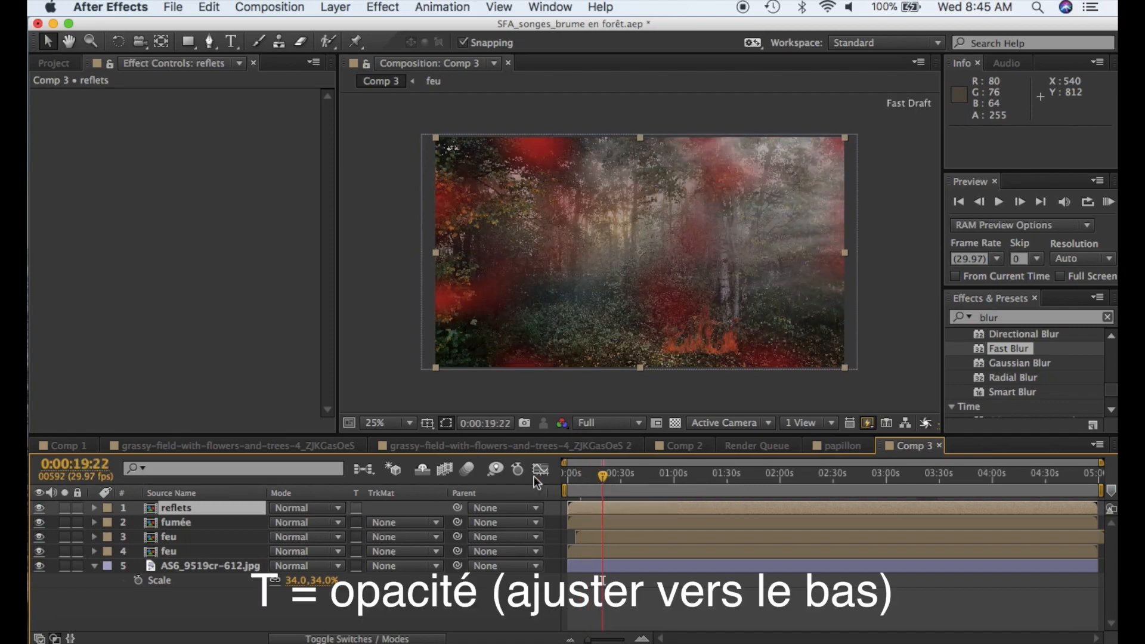
click(254, 508)
key(t)
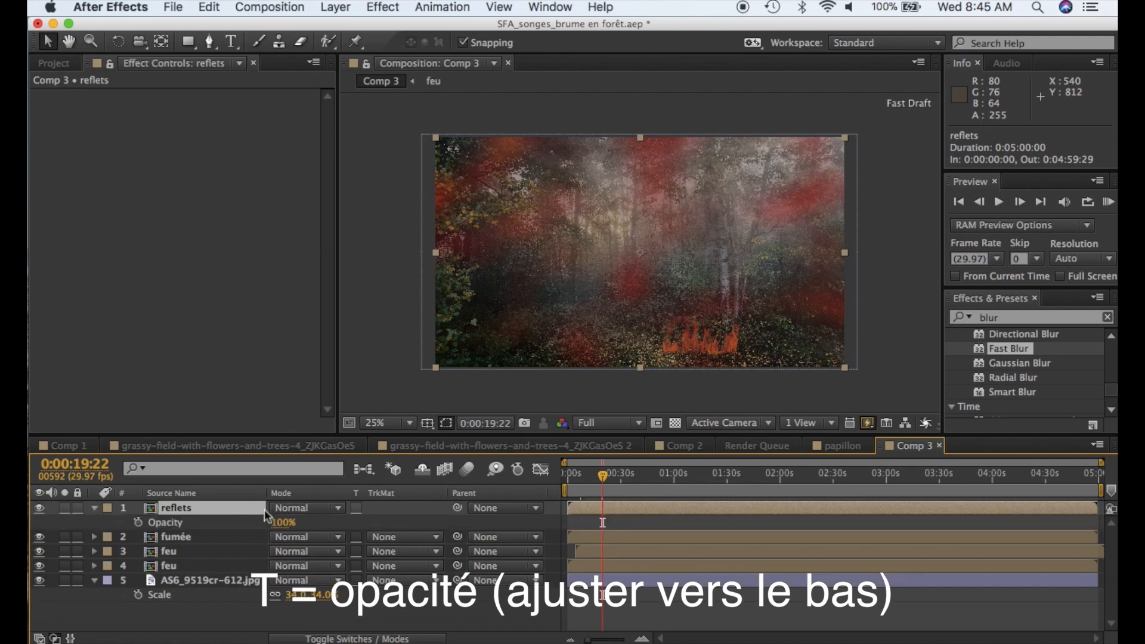
drag(283, 528, 221, 521)
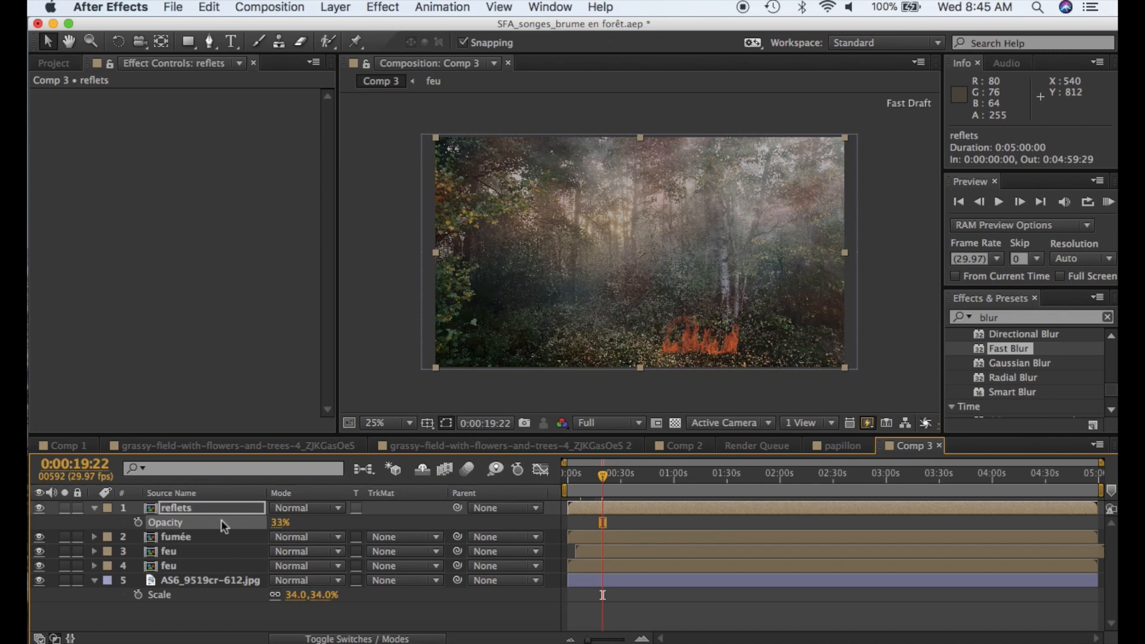
drag(621, 475, 638, 476)
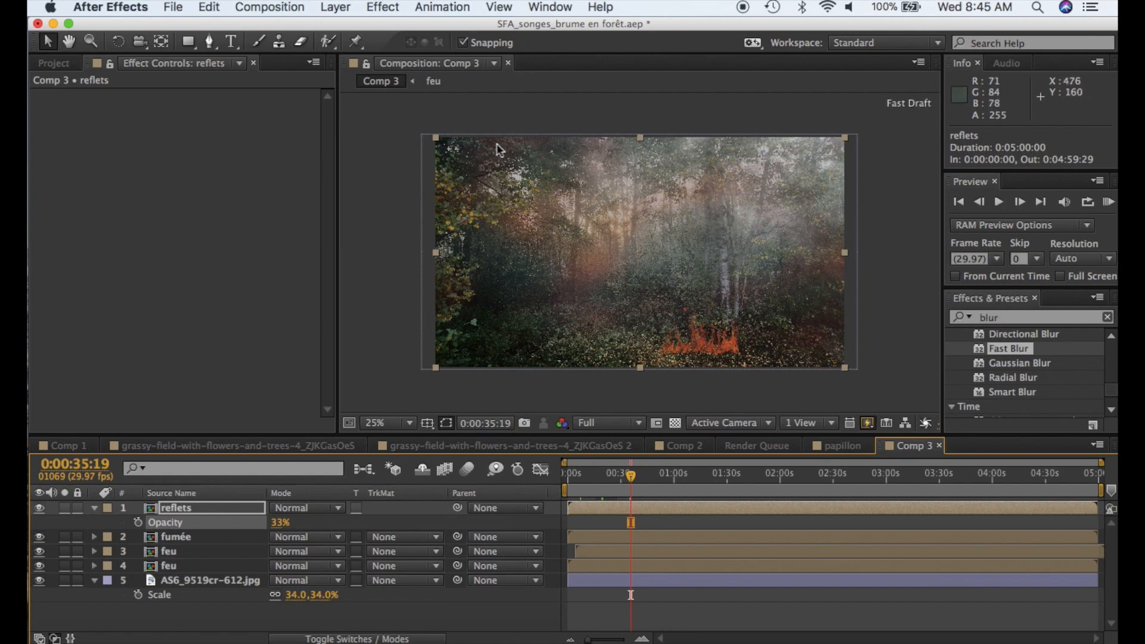
- Add Comp 3 to the render queue
click(176, 5)
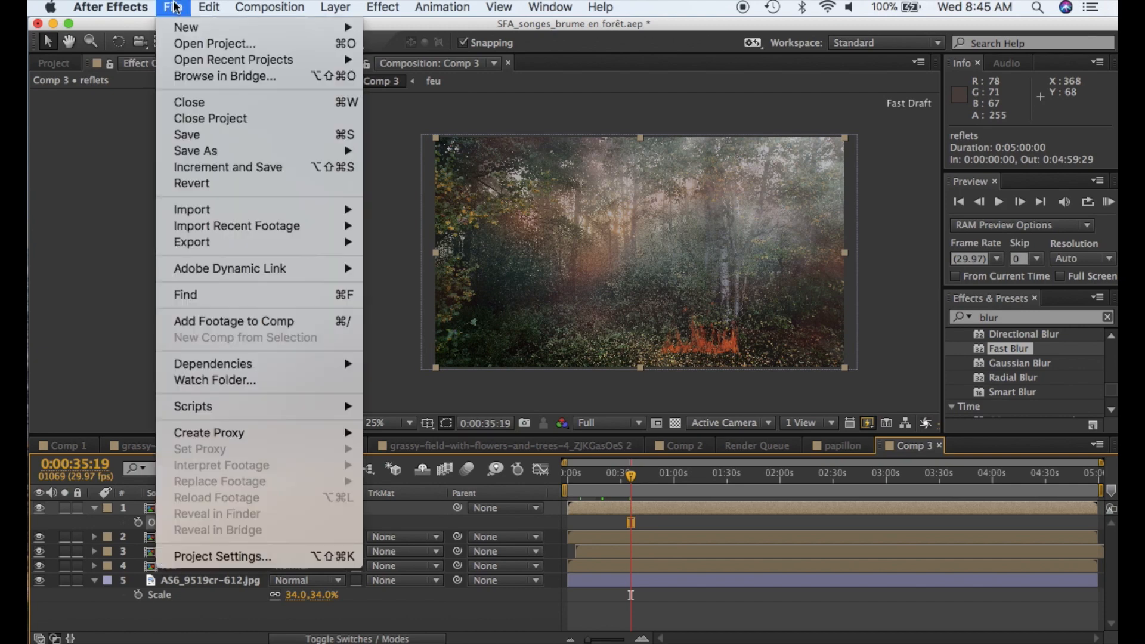
mouse_move(349, 242)
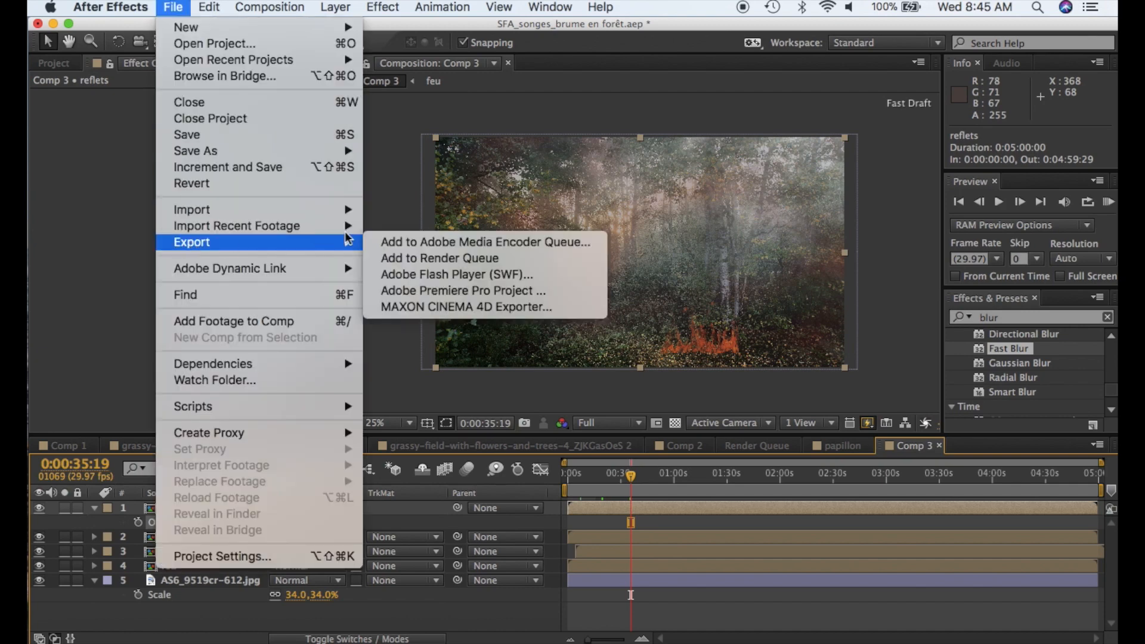
click(390, 257)
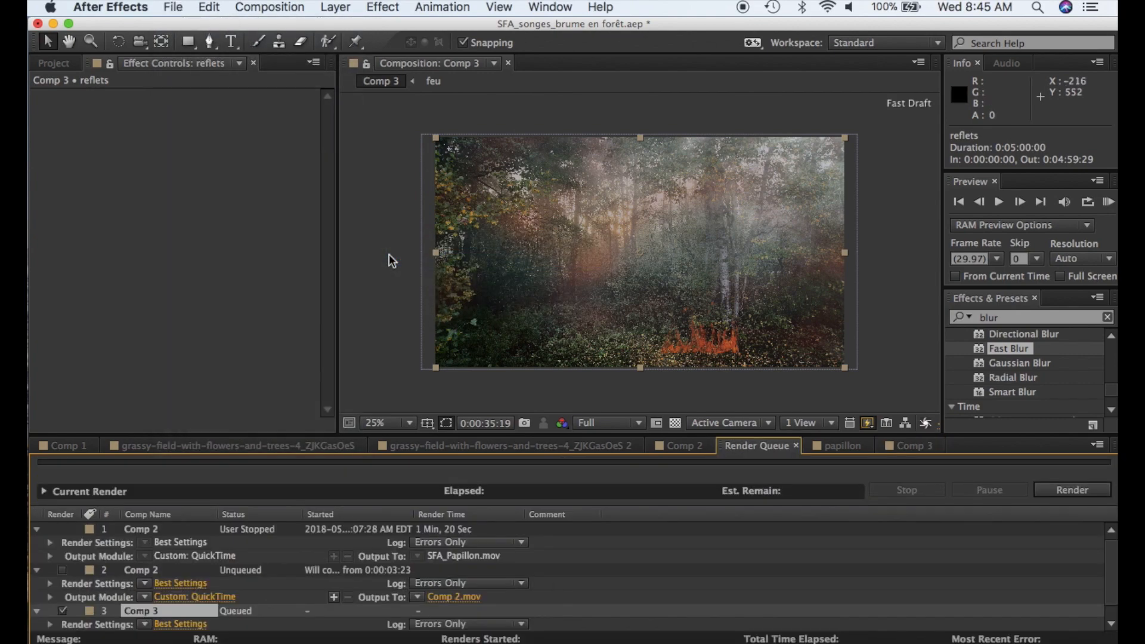
- Name Comp 3's output file SFA_forête + feu and save it as a QuickTime movie in Data Transfer
scroll(419, 559, down, 1)
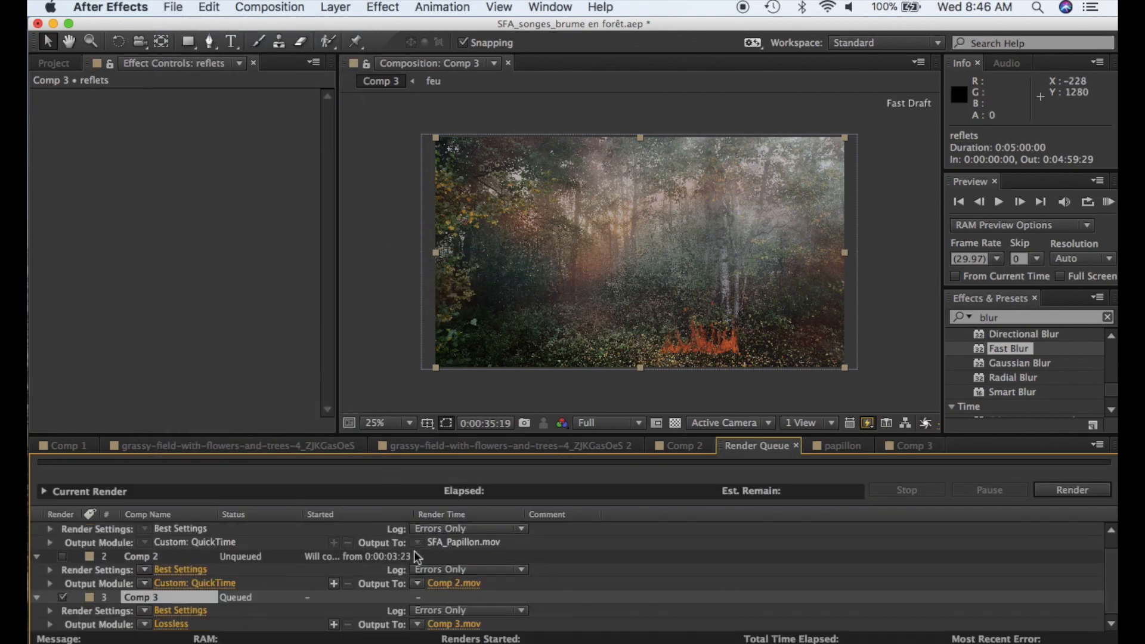
click(459, 625)
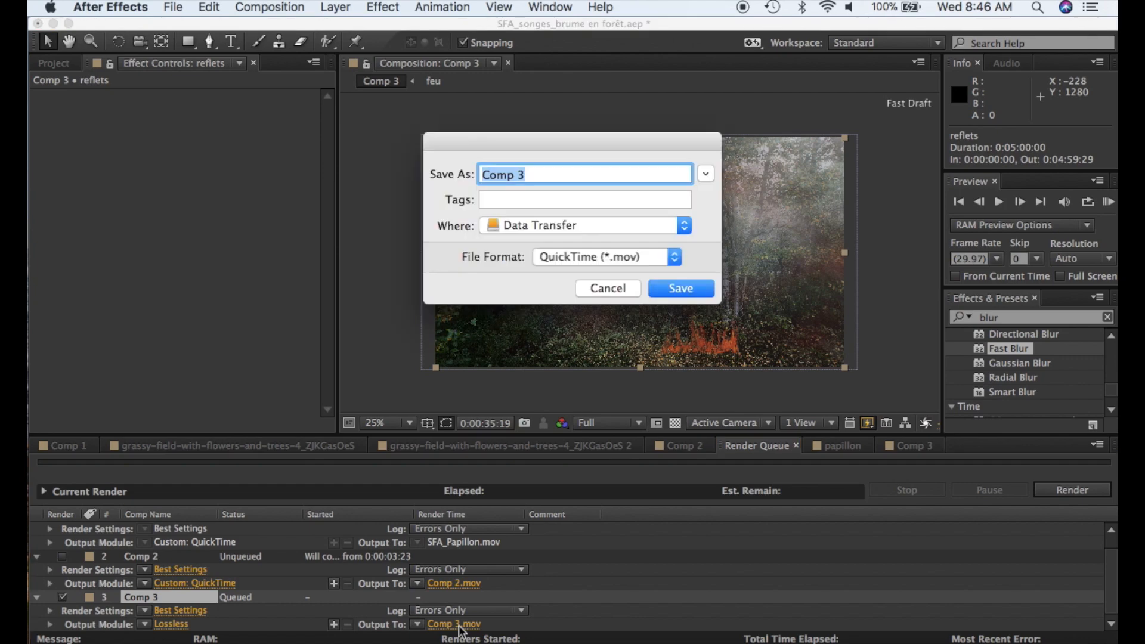
key(BackSpace)
text(or)
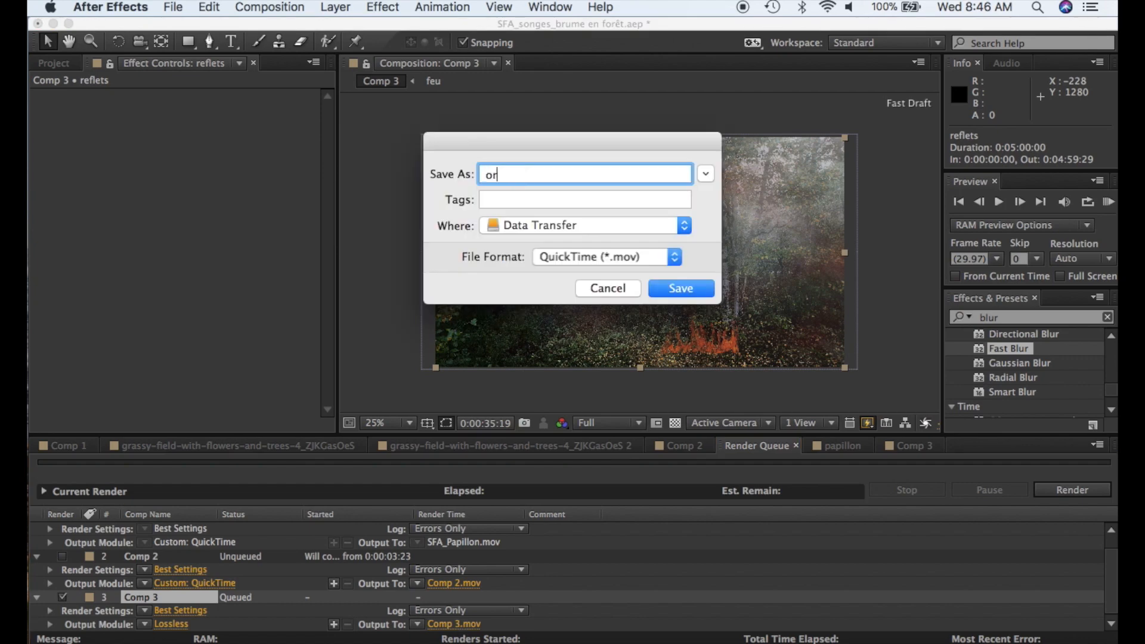
text(ête + feu)
click(487, 174)
text(SFA_f)
click(678, 288)
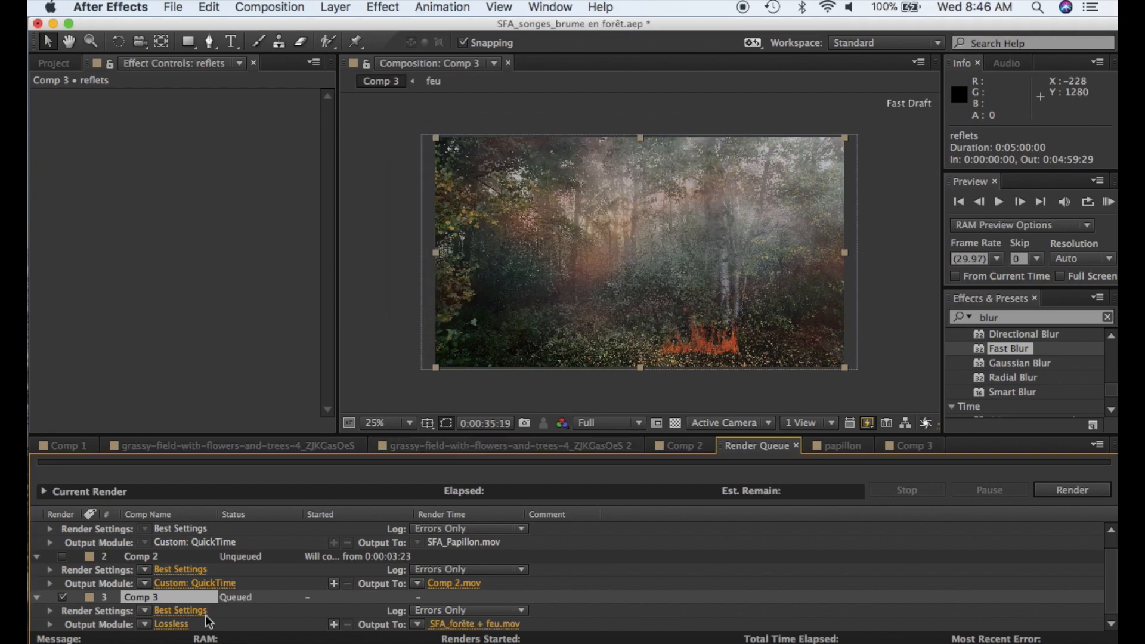
- Set Comp 3's output module video codec to Apple ProRes 422 and start the render
click(176, 626)
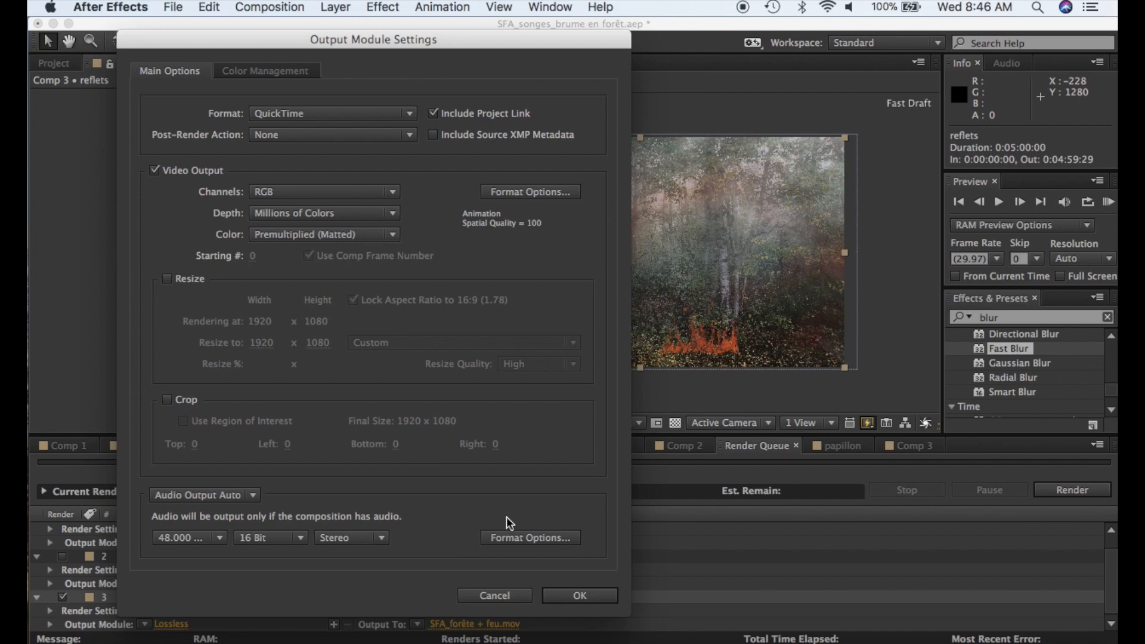
click(517, 191)
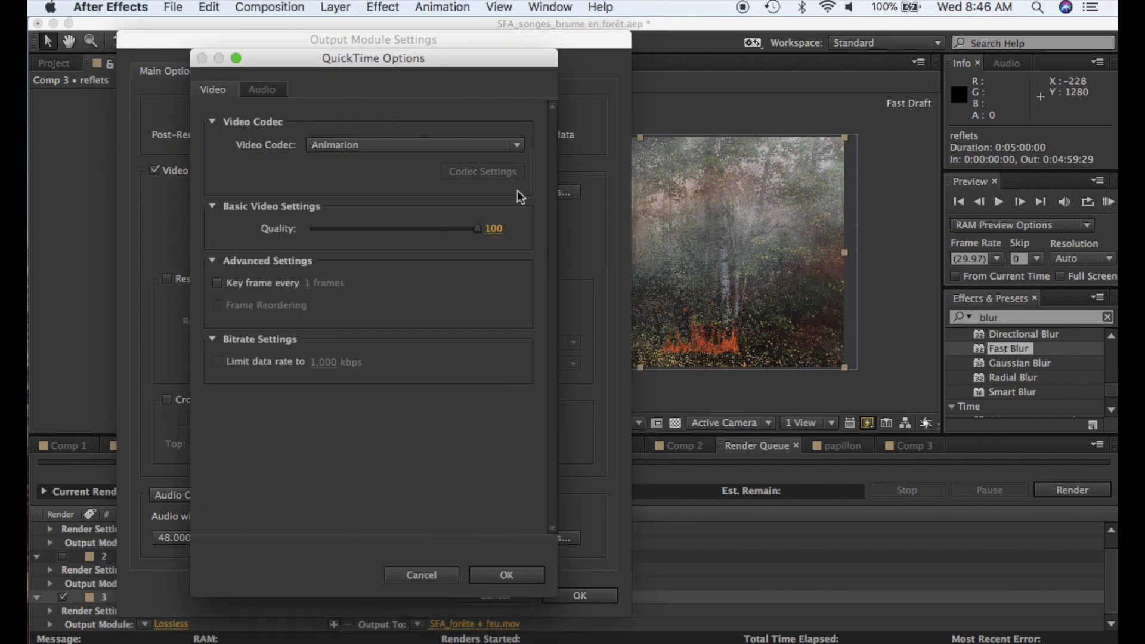
click(460, 151)
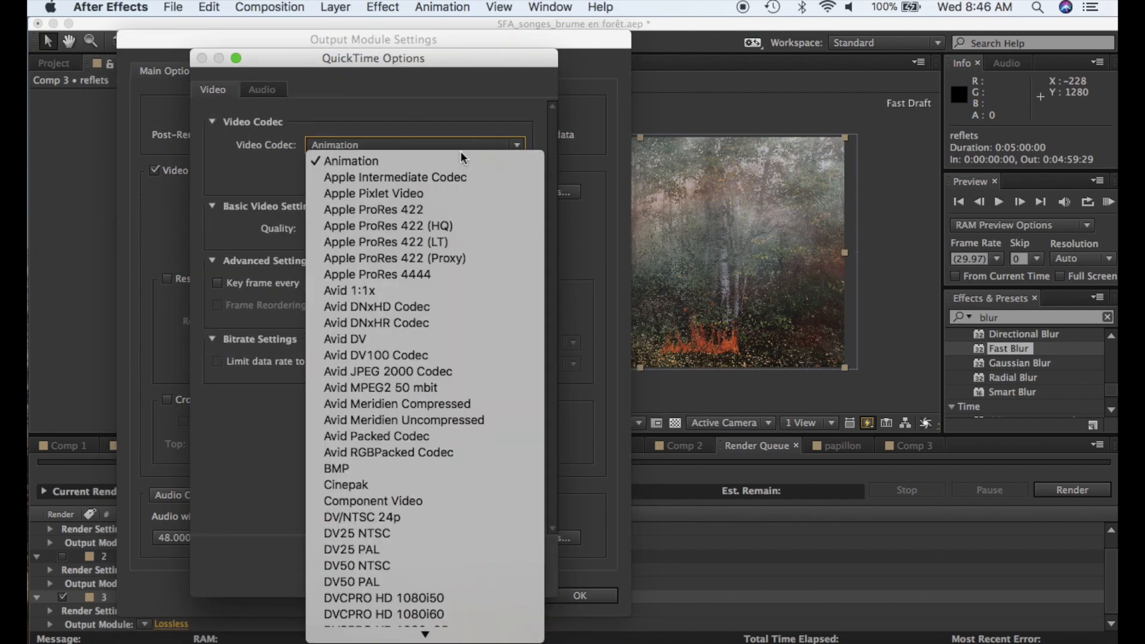
click(420, 212)
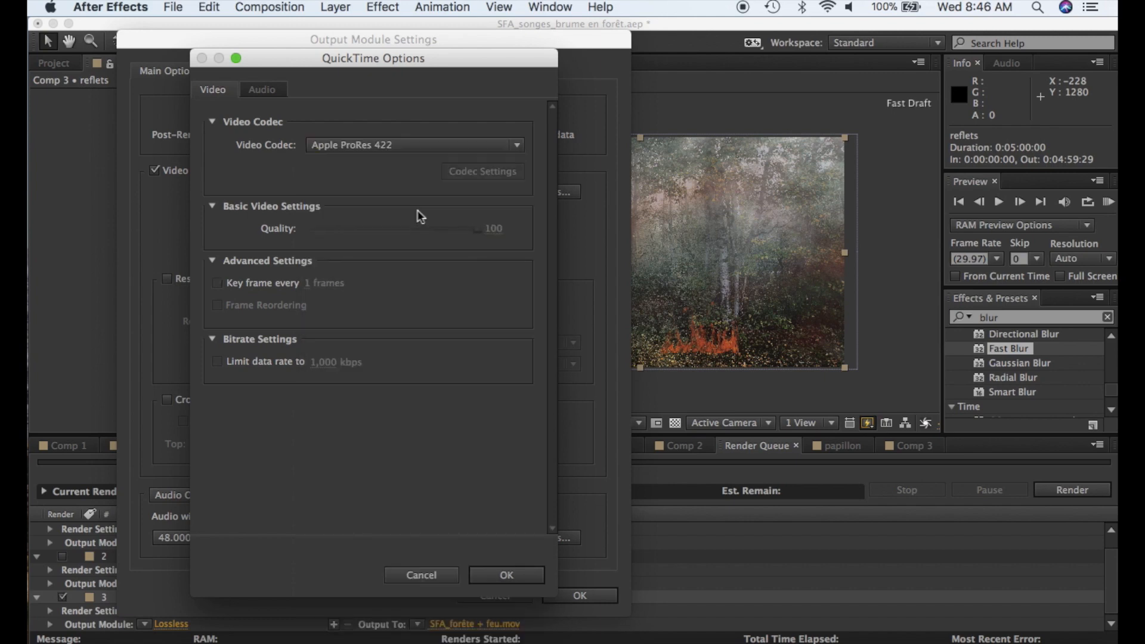
click(495, 571)
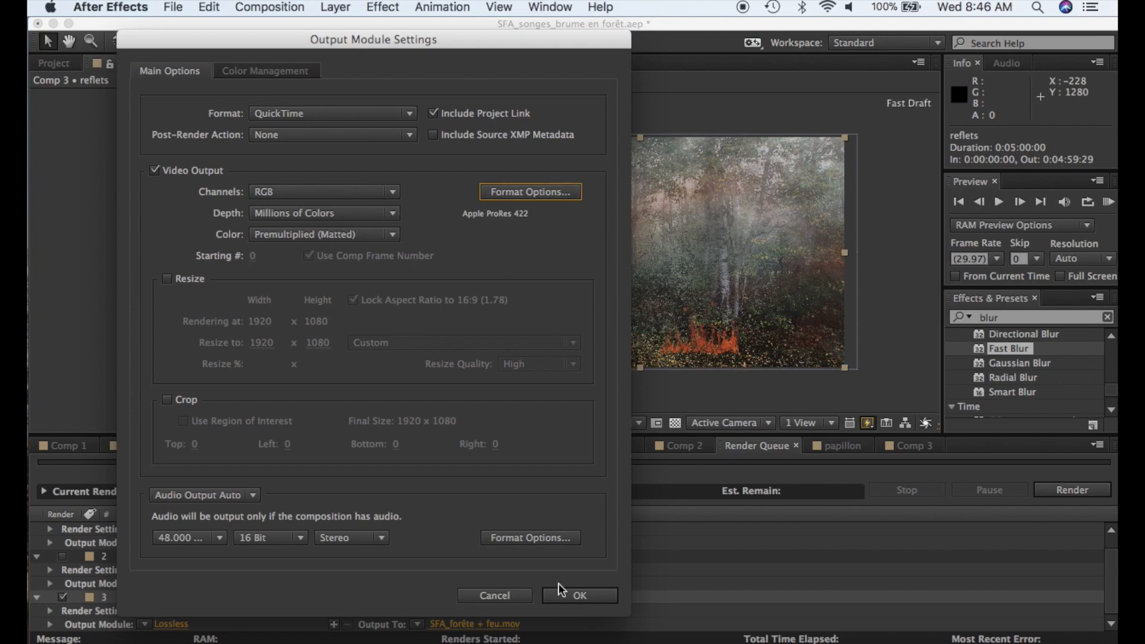
click(580, 596)
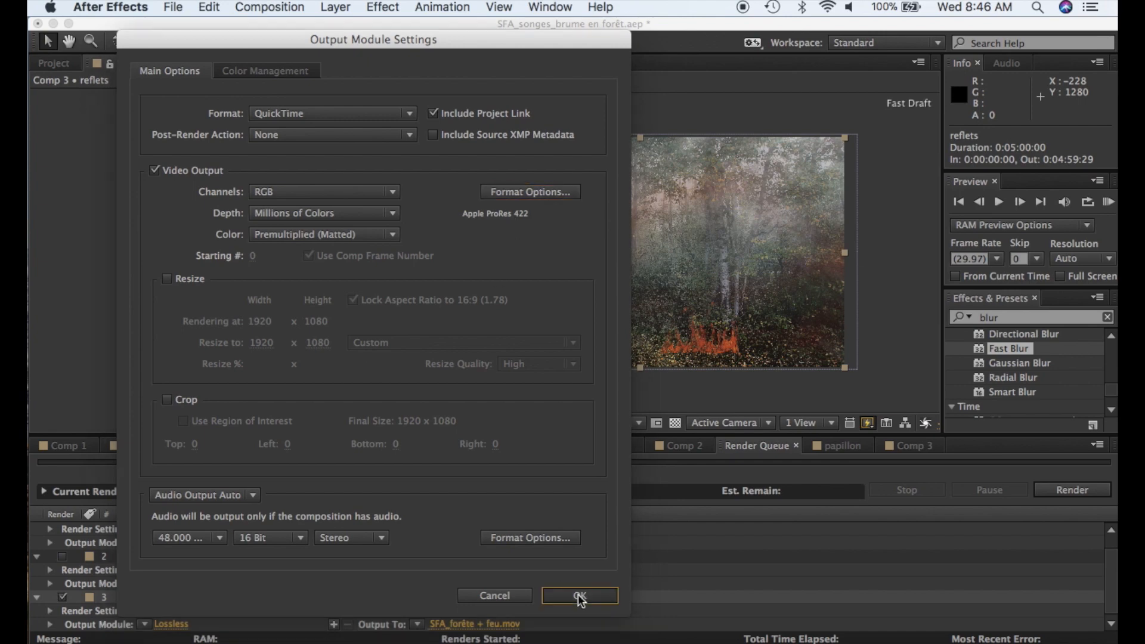
click(1070, 490)
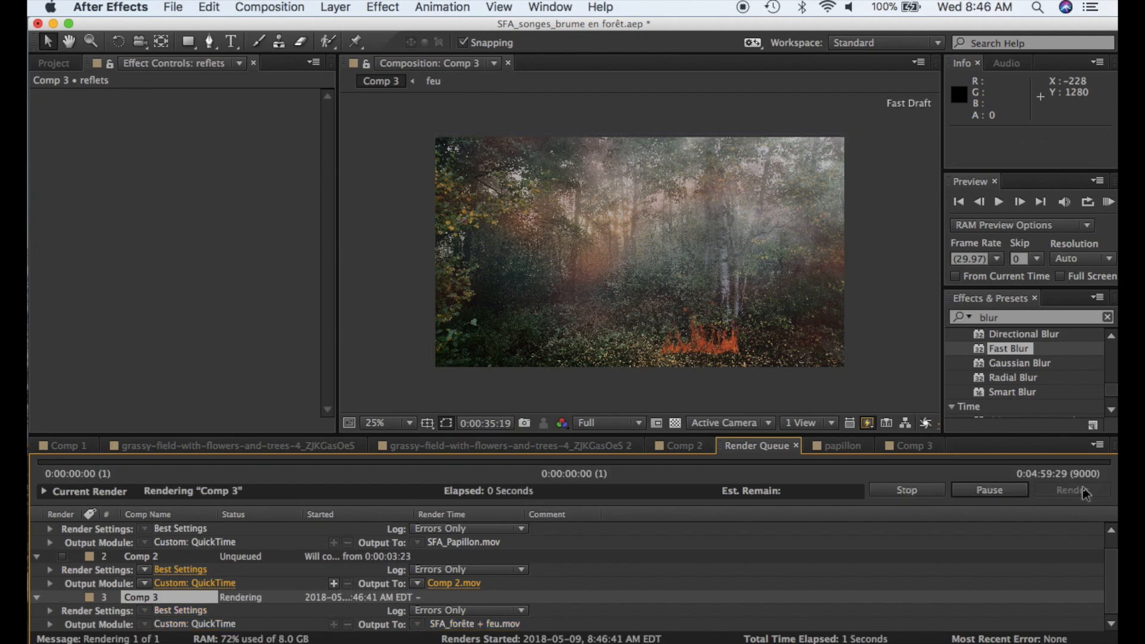